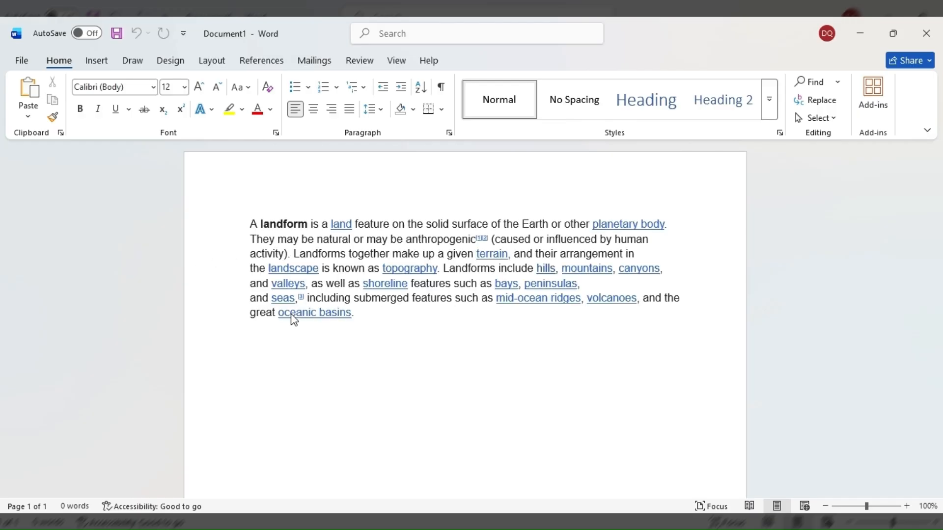
# - Paste the copied landform paragraph into the blank document, keeping its source formatting
pyautogui.click(292, 315)
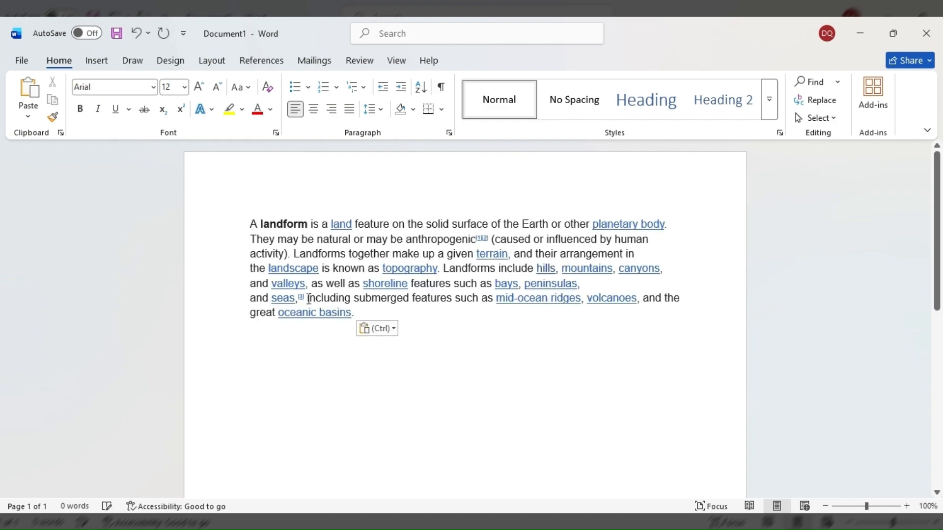
pyautogui.moveTo(370, 312); pyautogui.dragTo(250, 222)
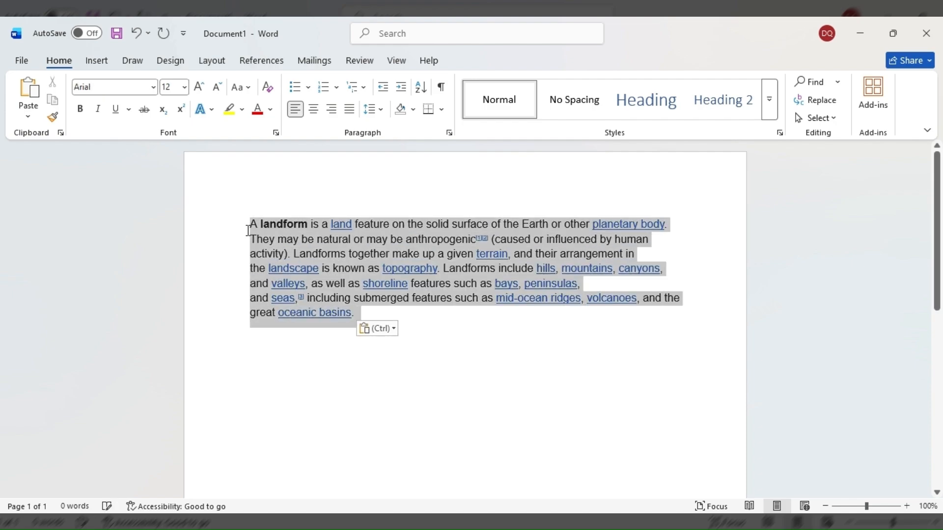
pyautogui.click(452, 340)
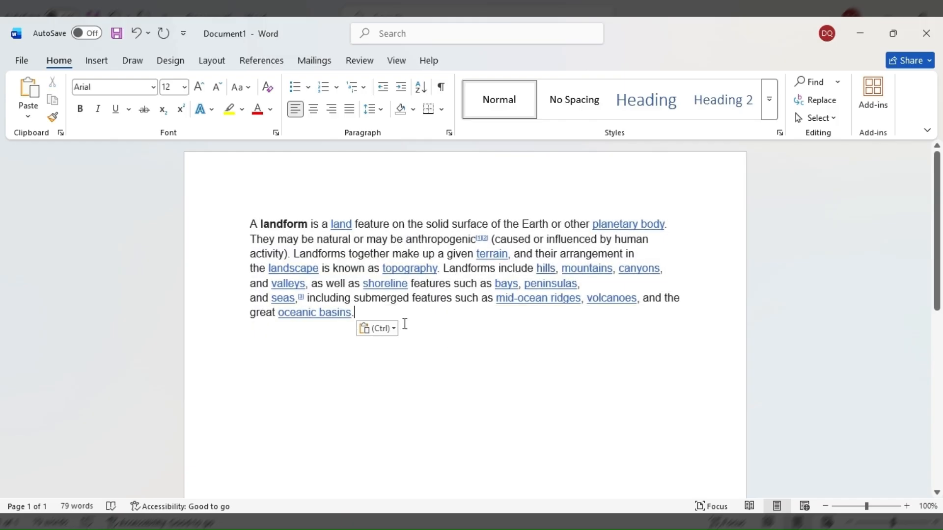
# - Paste a second copy of the landform paragraph below the first, using the document's Calibri font
pyautogui.press('Return')
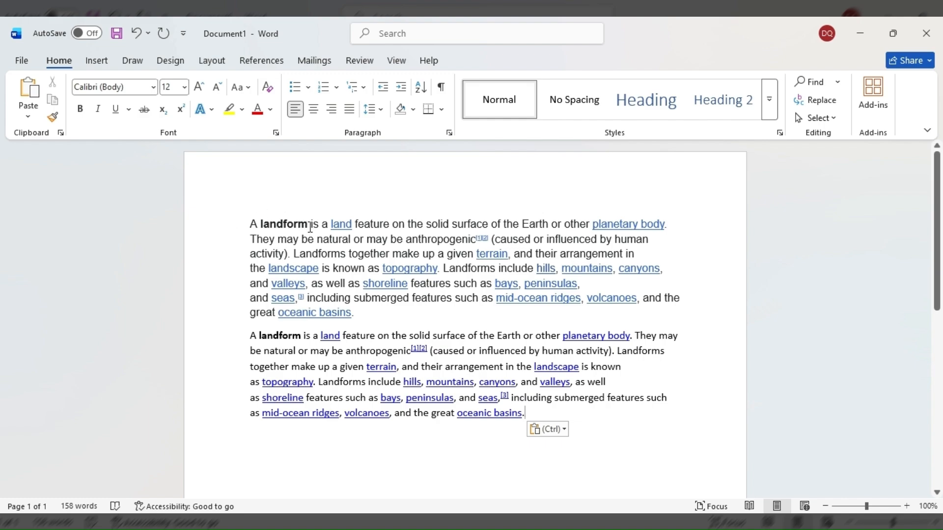
pyautogui.moveTo(307, 226); pyautogui.dragTo(259, 225)
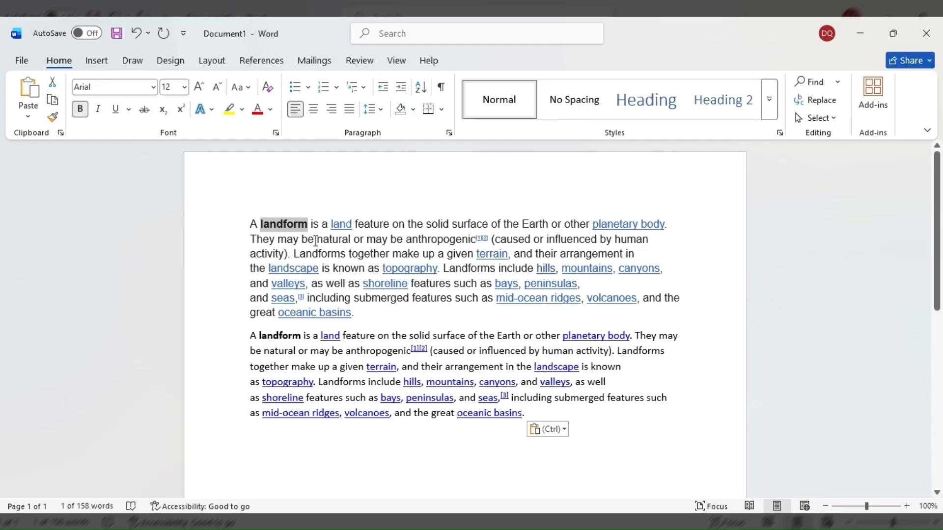
pyautogui.click(361, 243)
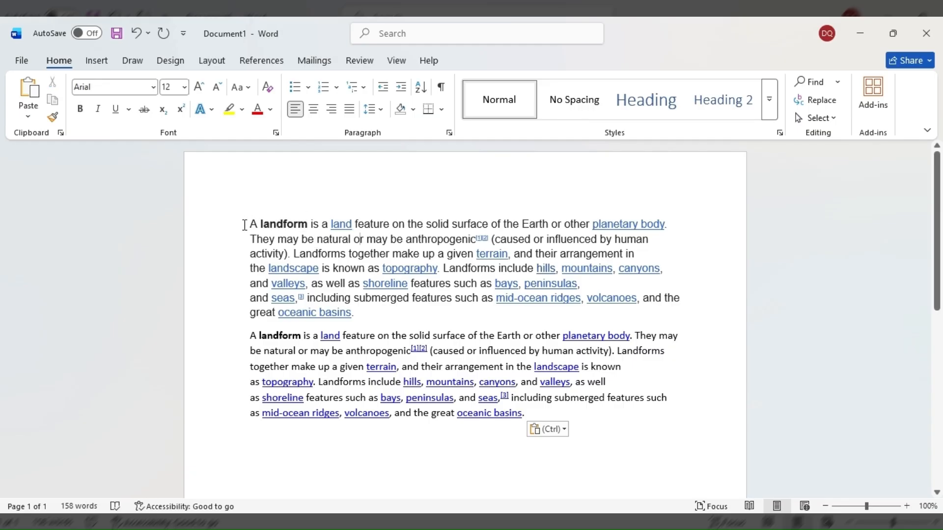
# - Insert a new line above the first paragraph and enter the title "Landform" on it
pyautogui.click(245, 225)
pyautogui.press('Return')
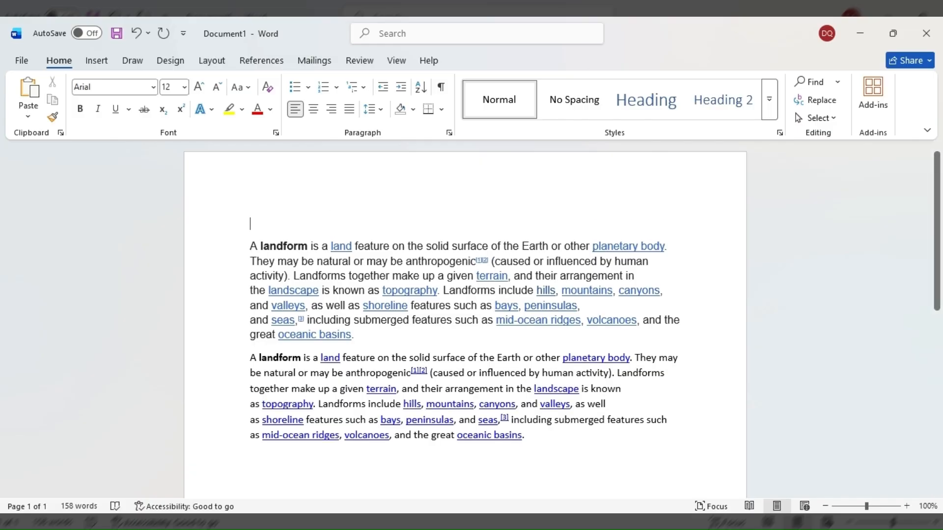
pyautogui.write('La')
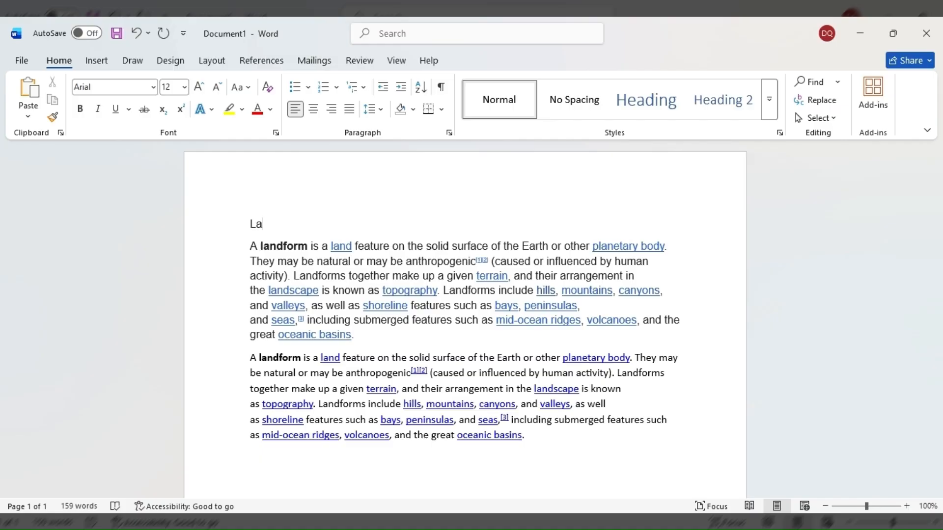
pyautogui.write('ndform')
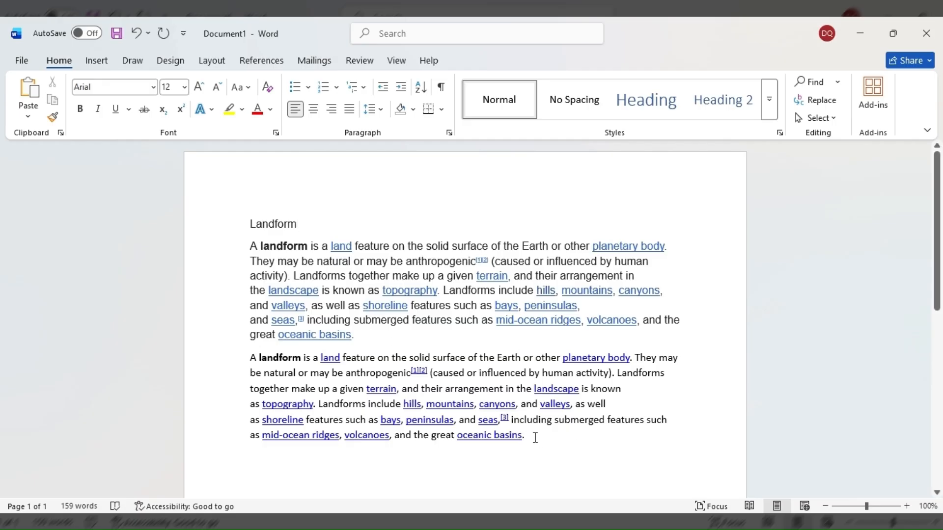
# - Delete the second copy of the landform paragraph
pyautogui.moveTo(534, 437); pyautogui.dragTo(219, 361)
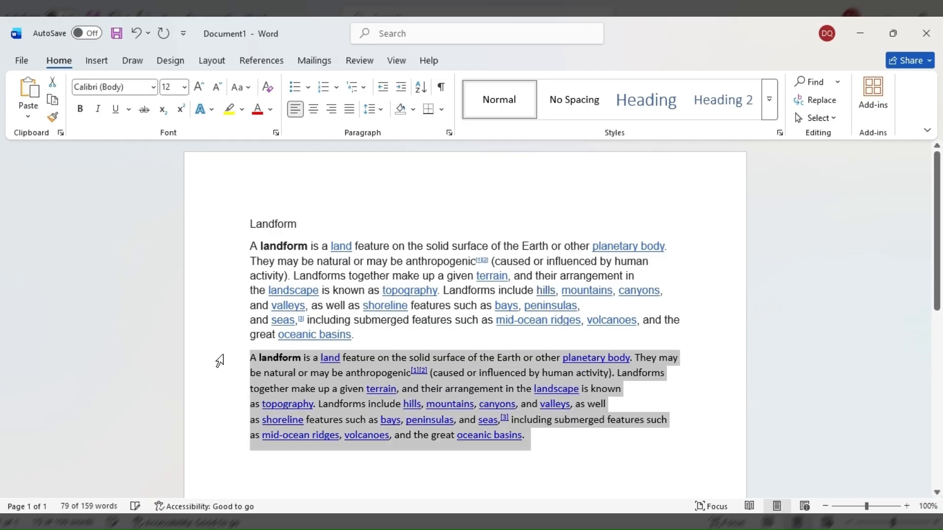
pyautogui.press('Delete')
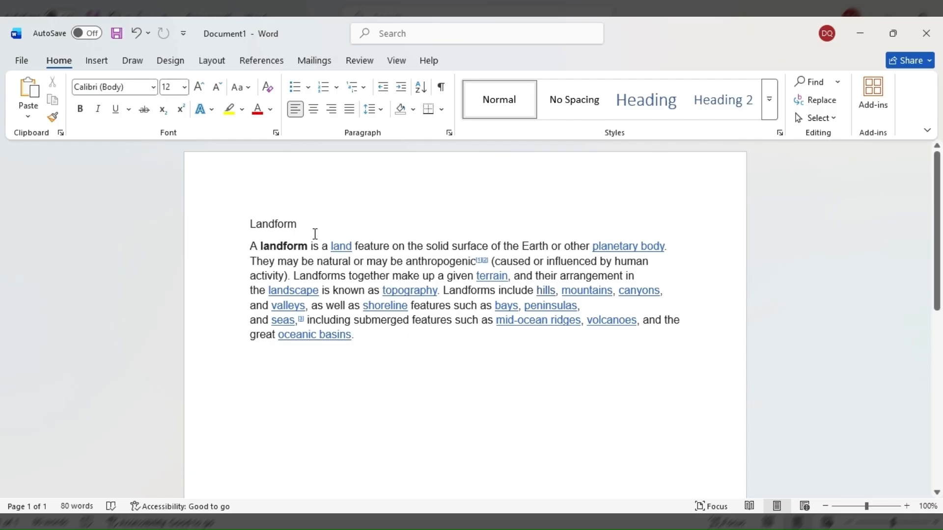
# - Set the font of the "Landform" title to Bell MT and its size to 28
pyautogui.moveTo(301, 224); pyautogui.dragTo(249, 224)
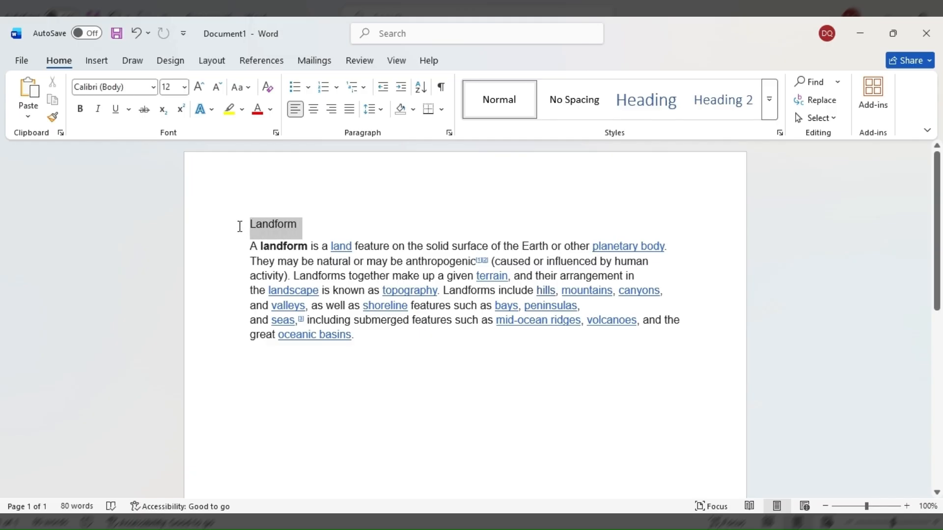
pyautogui.click(152, 87)
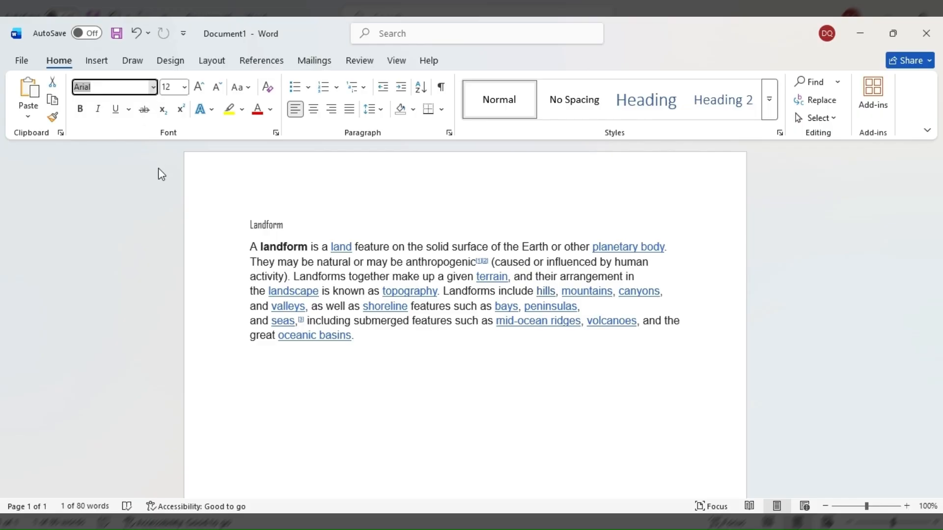
pyautogui.click(147, 140)
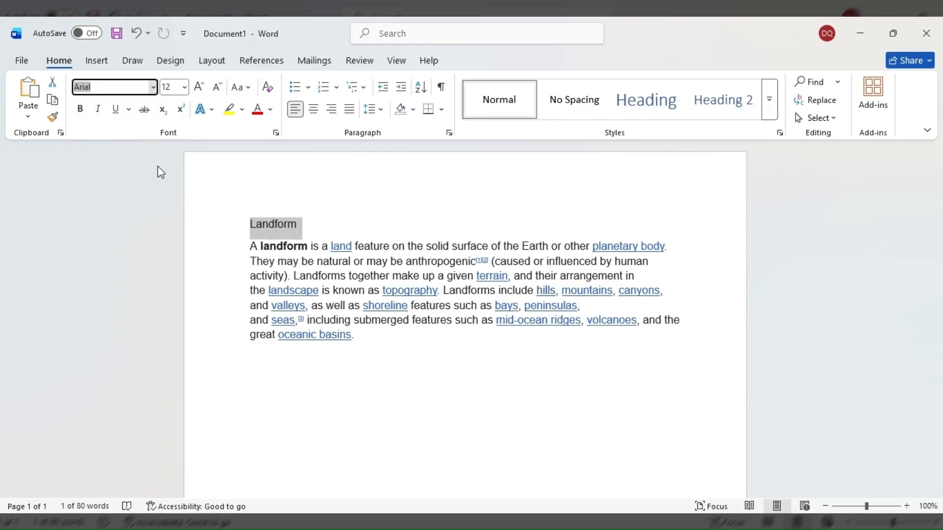
pyautogui.click(182, 228)
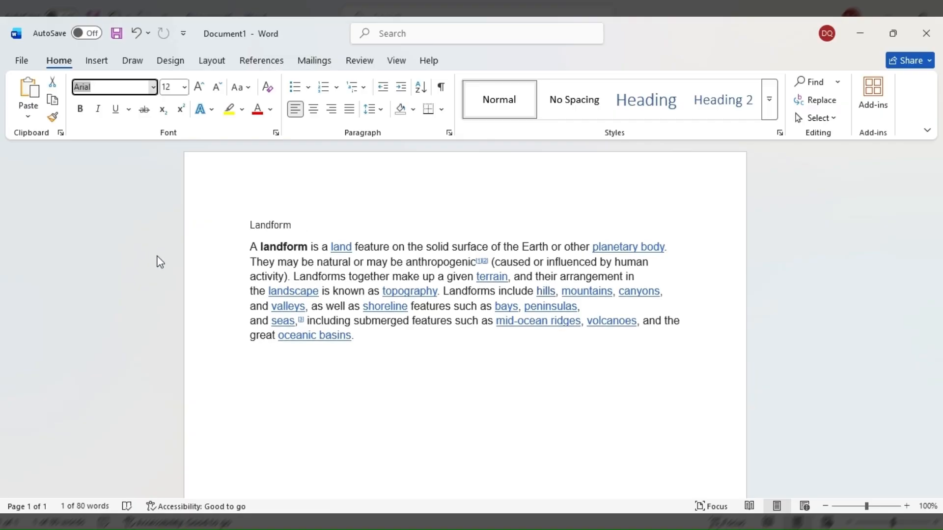
pyautogui.click(117, 227)
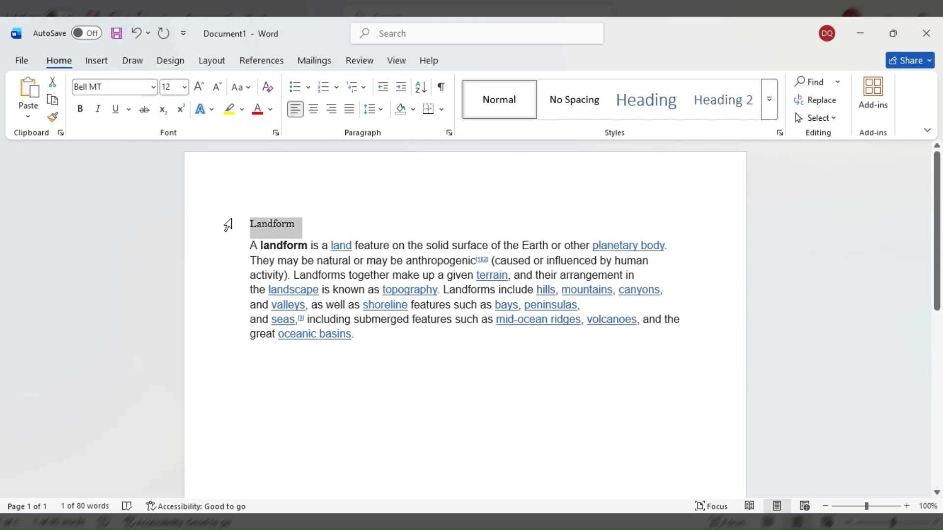
pyautogui.click(178, 87)
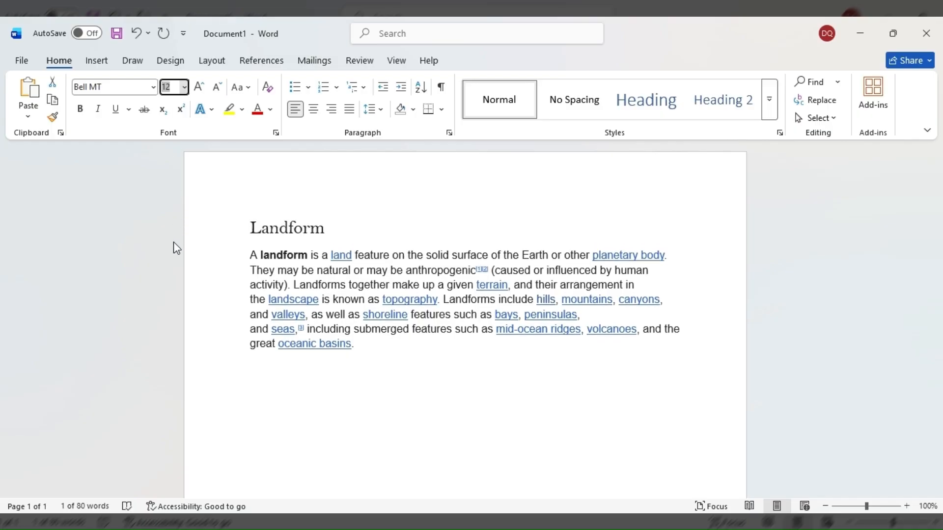
pyautogui.click(183, 279)
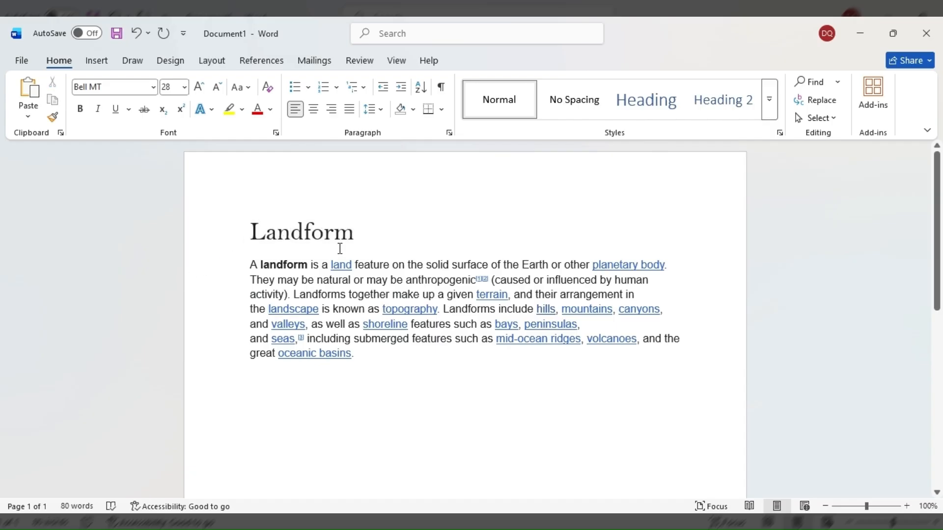
# - Make the whole "Landform" title bold
pyautogui.moveTo(356, 231); pyautogui.dragTo(311, 234)
pyautogui.click(369, 240)
pyautogui.moveTo(355, 231); pyautogui.dragTo(243, 231)
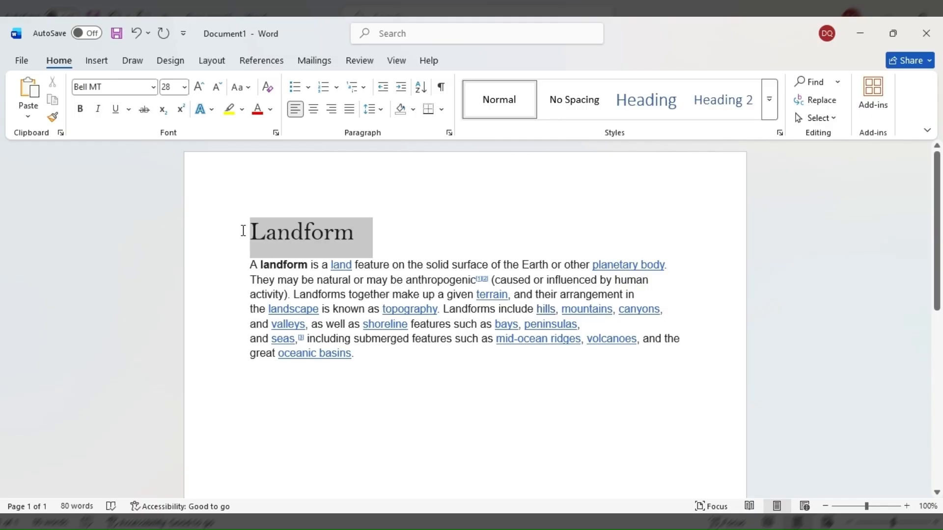
pyautogui.moveTo(243, 230); pyautogui.dragTo(242, 235)
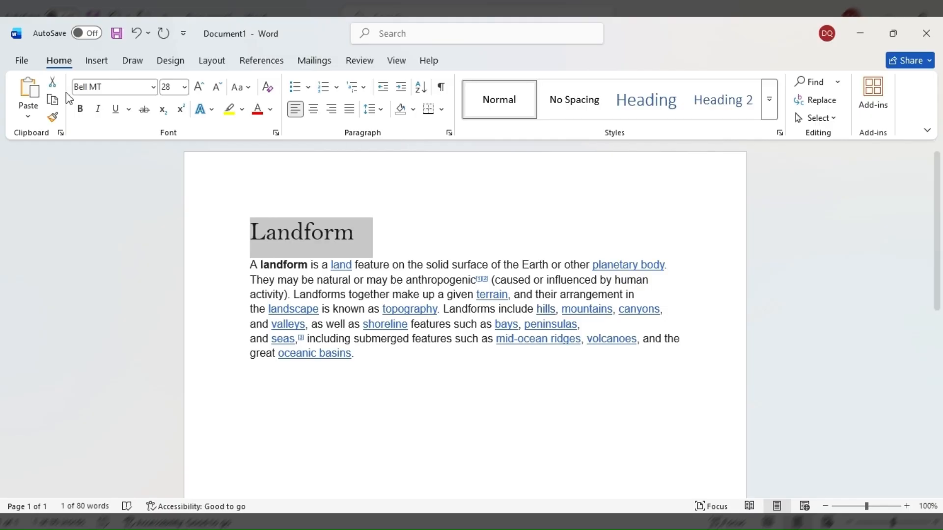
pyautogui.click(81, 110)
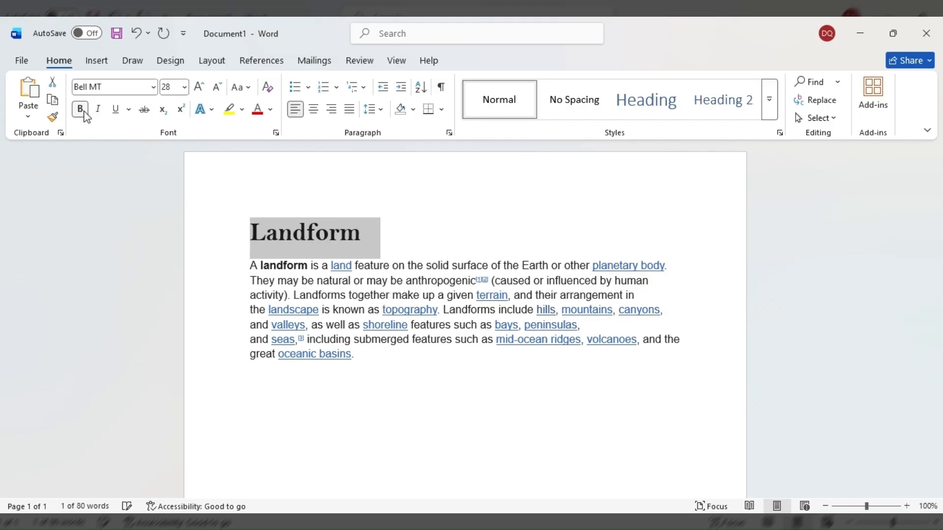
# - Try italic and underline formatting on the title and remove both again
pyautogui.click(99, 111)
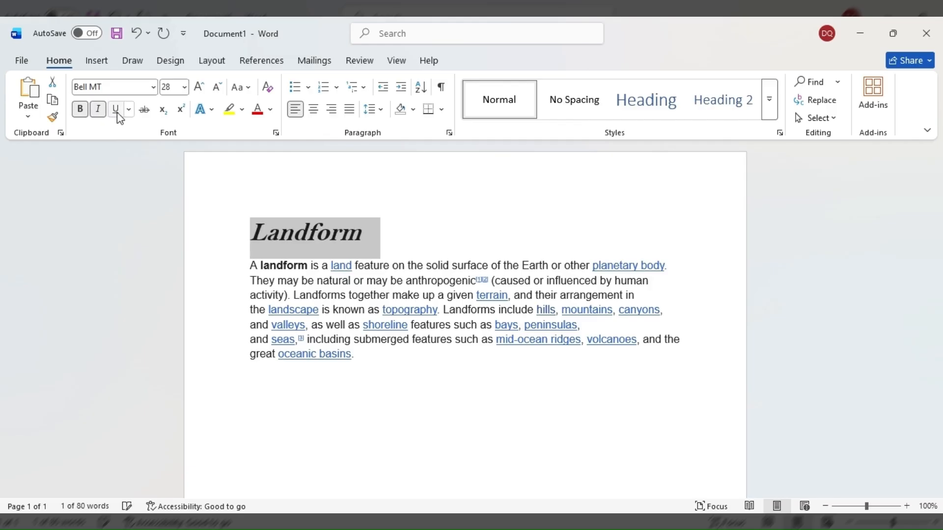
pyautogui.click(117, 110)
pyautogui.click(116, 111)
pyautogui.click(98, 110)
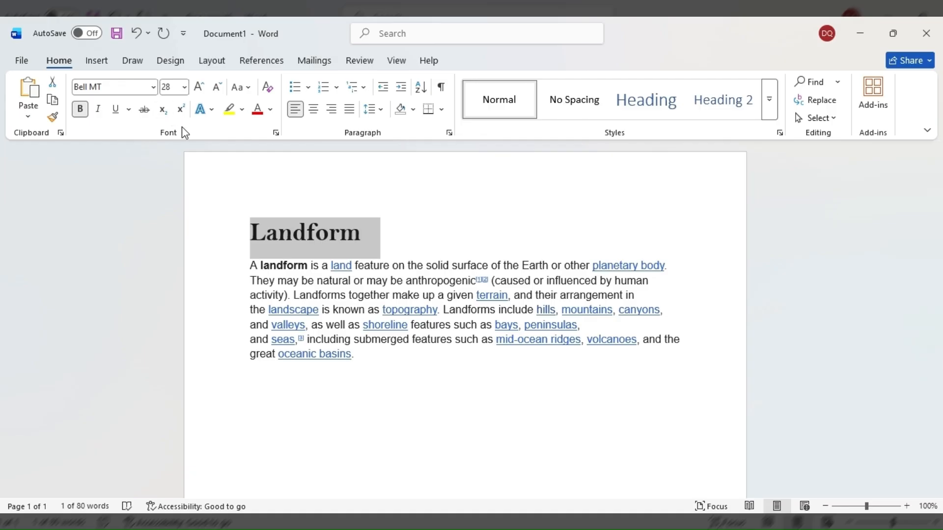
# - Try the title one font size larger, at 36, and shrink it back to 28
pyautogui.click(201, 89)
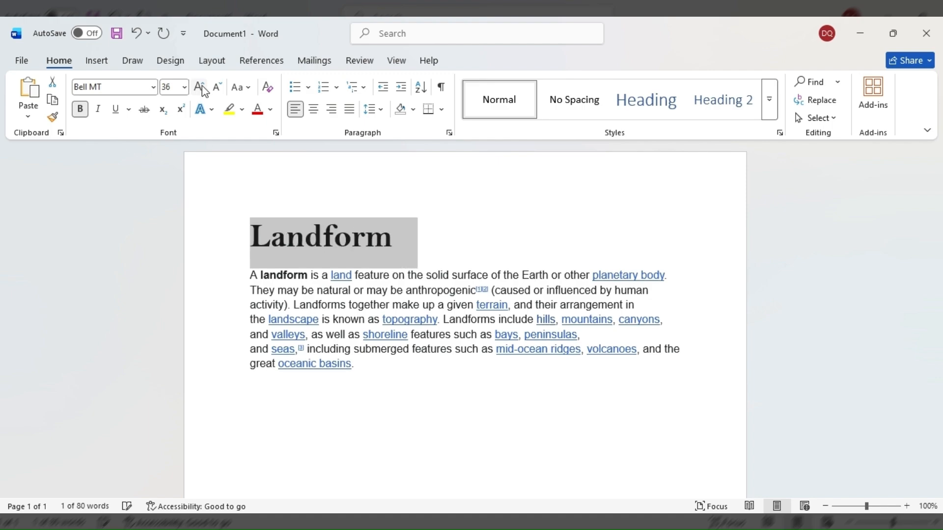
pyautogui.click(219, 91)
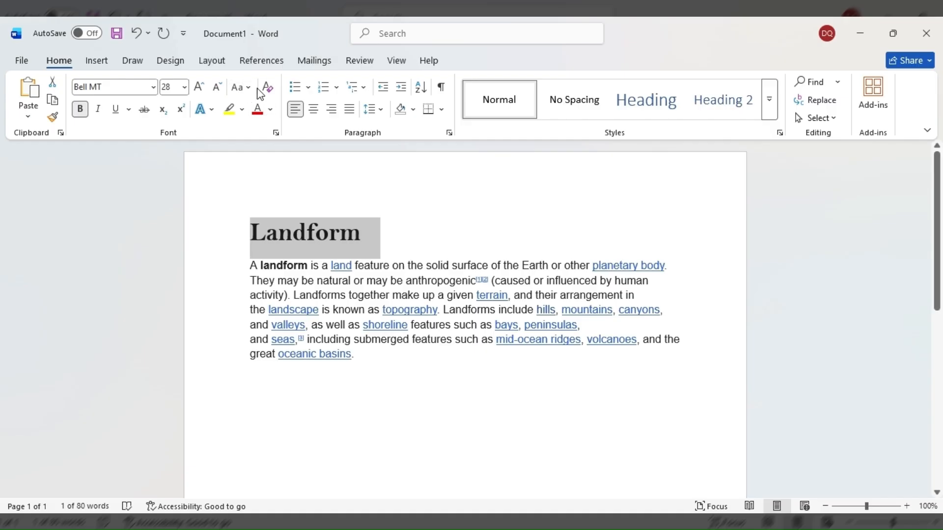
# - Change the title to all uppercase letters and set its font colour to dark blue
pyautogui.hotkey('shift', 'F3')
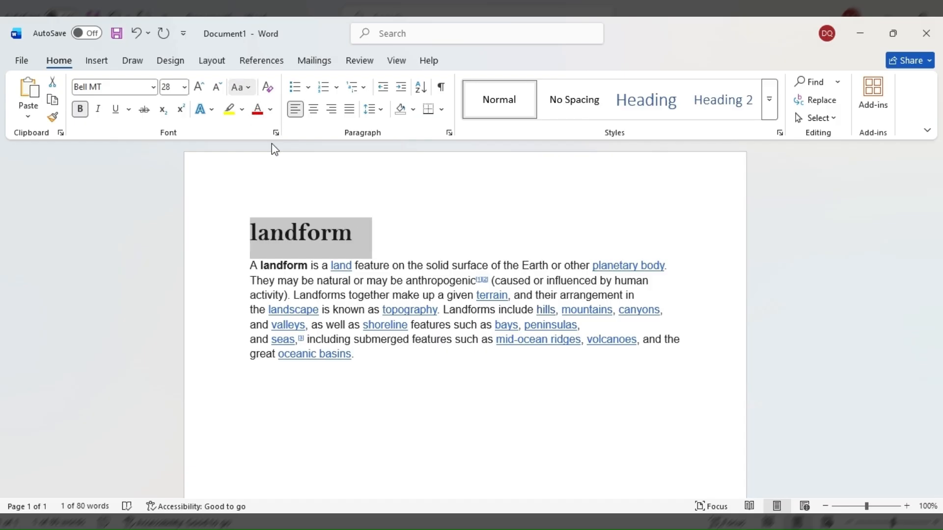
pyautogui.hotkey('shift', 'F3')
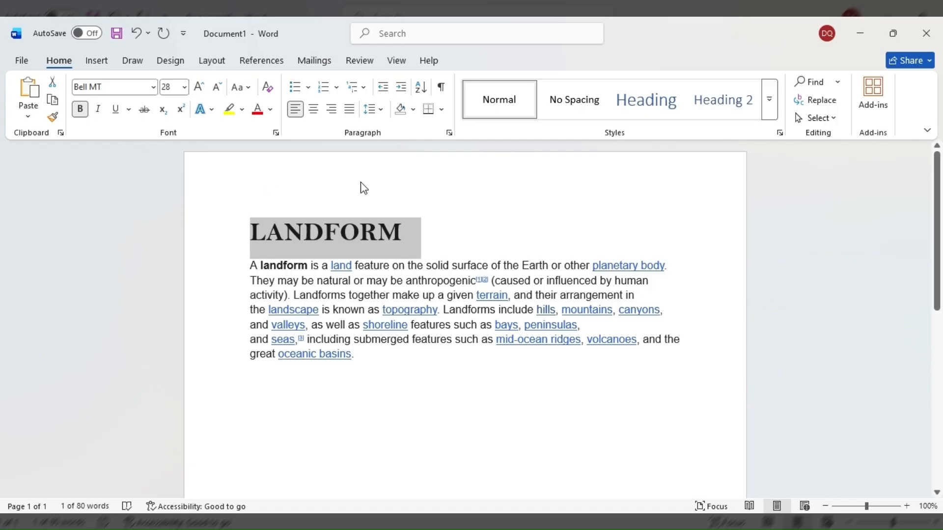
pyautogui.click(270, 111)
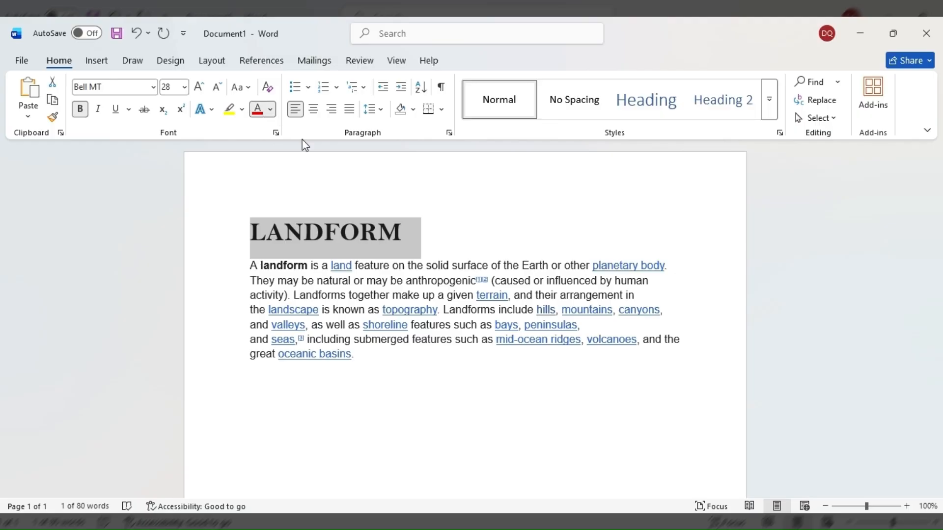
pyautogui.click(342, 298)
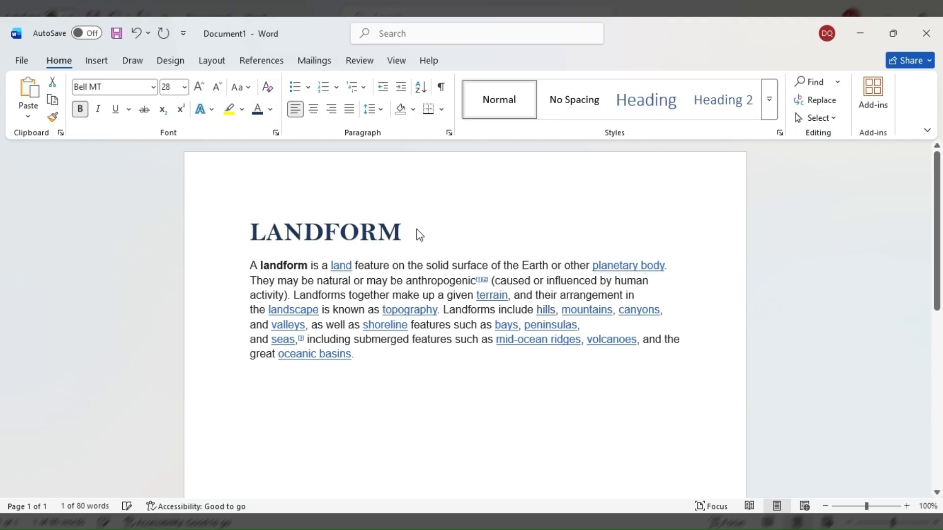
pyautogui.click(480, 235)
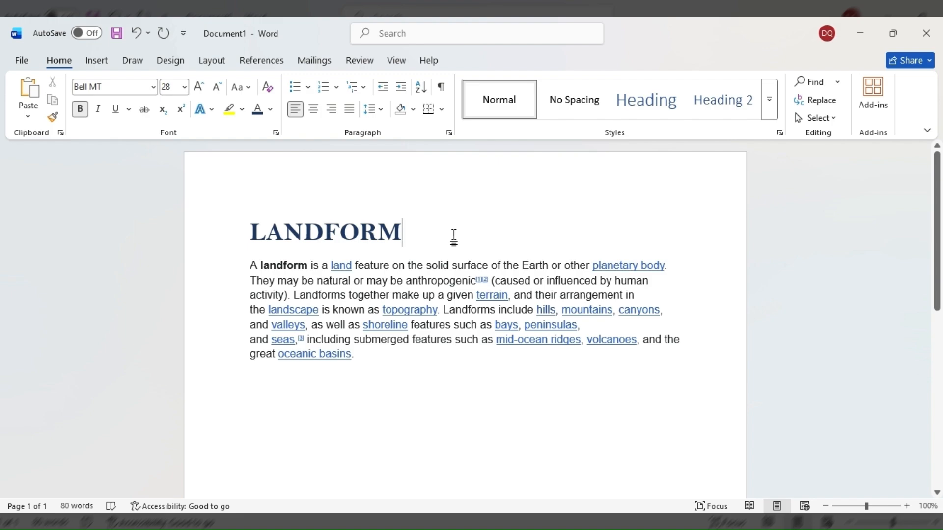
pyautogui.moveTo(410, 233); pyautogui.dragTo(241, 221)
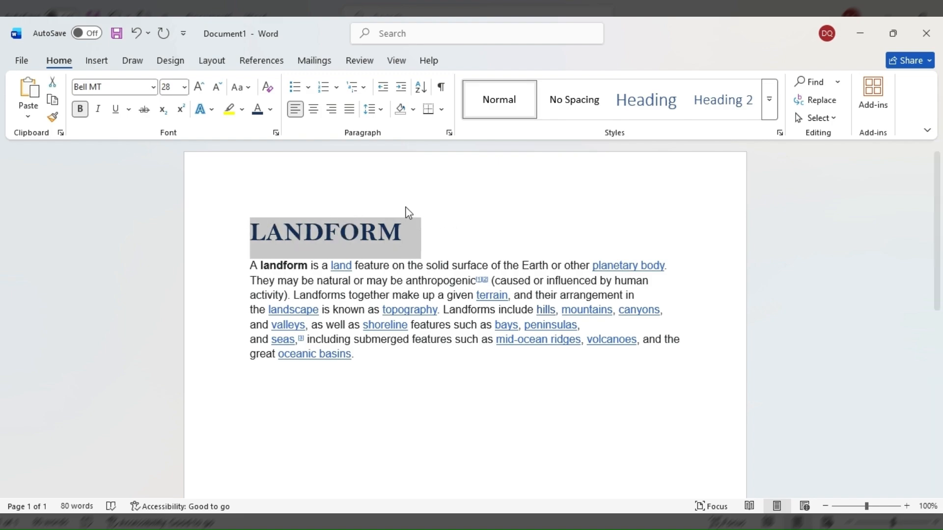
pyautogui.click(469, 227)
pyautogui.moveTo(426, 230); pyautogui.dragTo(240, 232)
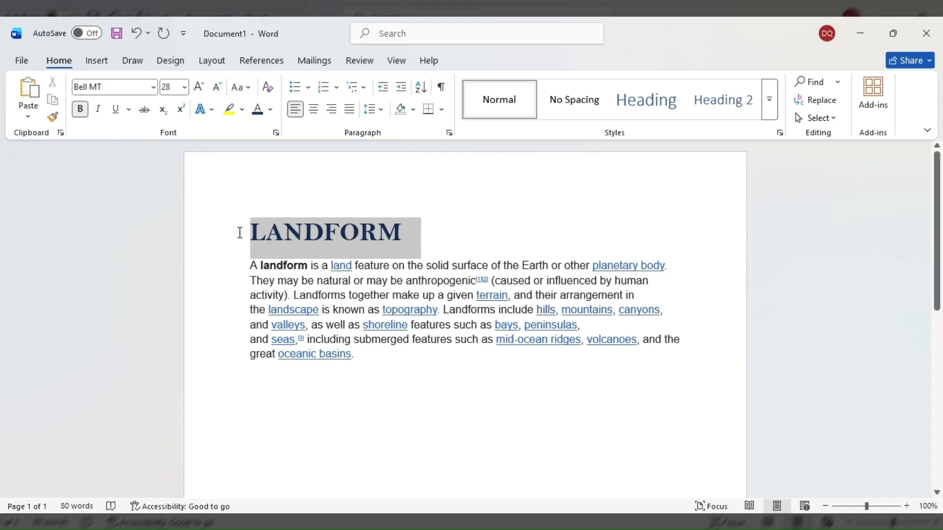
pyautogui.press('Right')
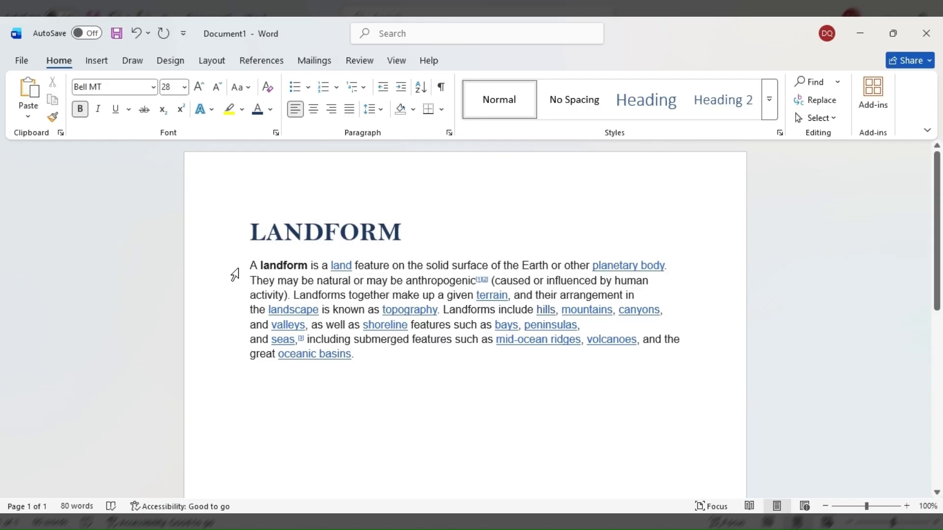
# - Set the font colour of the whole body paragraph below the title to black
pyautogui.moveTo(244, 265); pyautogui.dragTo(358, 355)
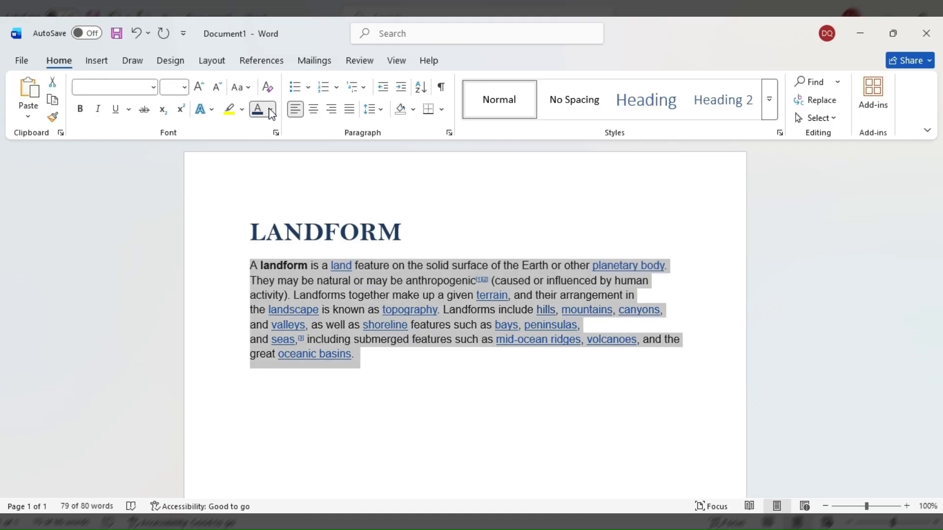
pyautogui.click(263, 167)
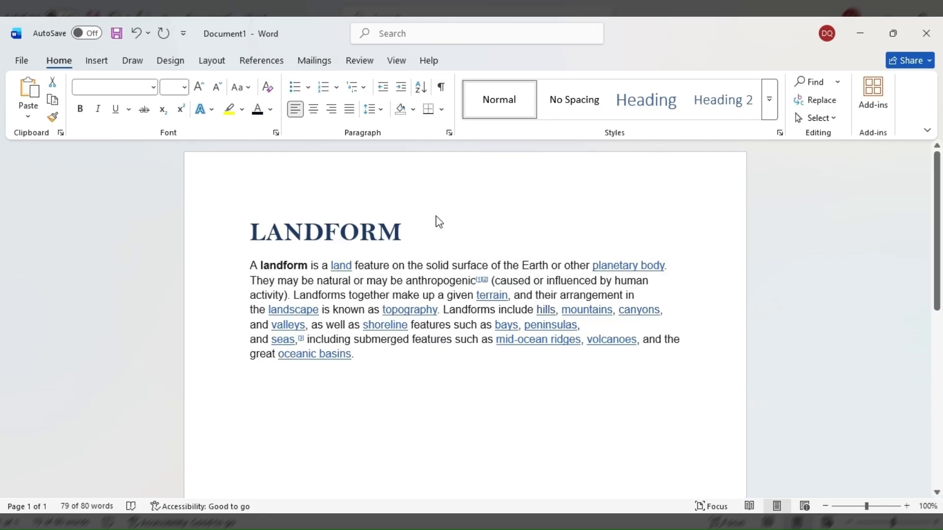
# - Make the remaining blue link text in the body paragraph black and remove the underlining from the whole paragraph
pyautogui.tripleClick(507, 349)
pyautogui.click(469, 375)
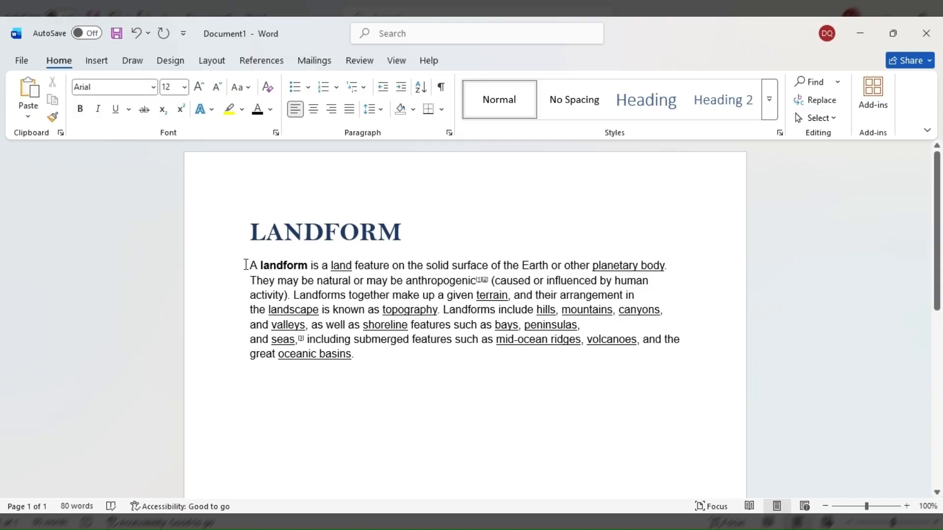
pyautogui.moveTo(246, 265); pyautogui.dragTo(370, 358)
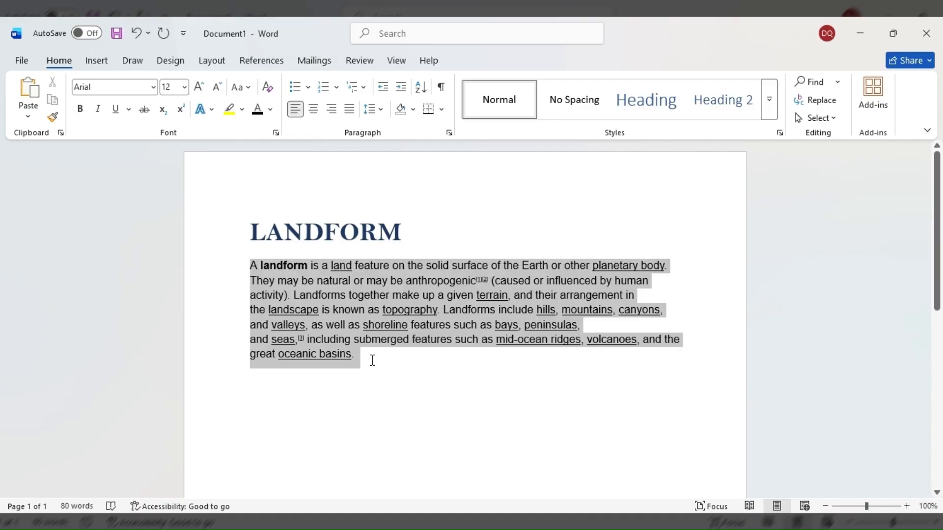
pyautogui.click(117, 114)
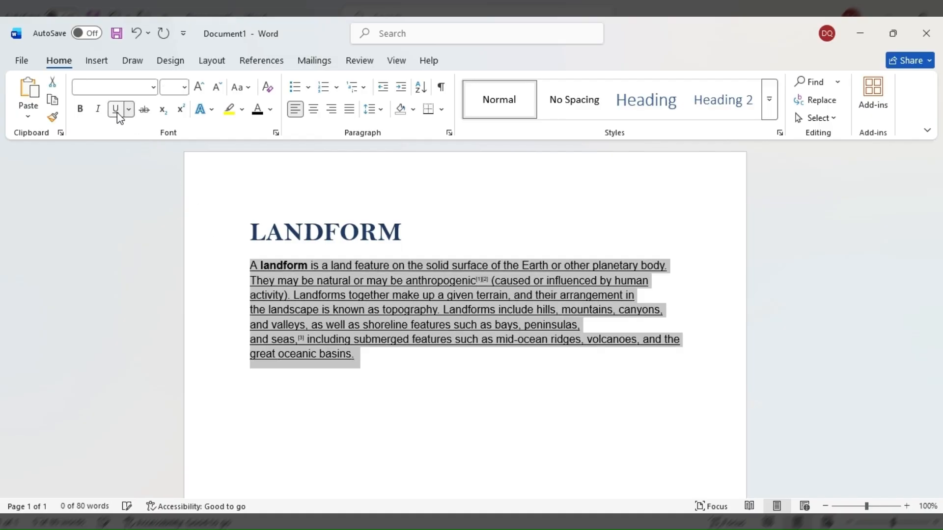
pyautogui.click(117, 114)
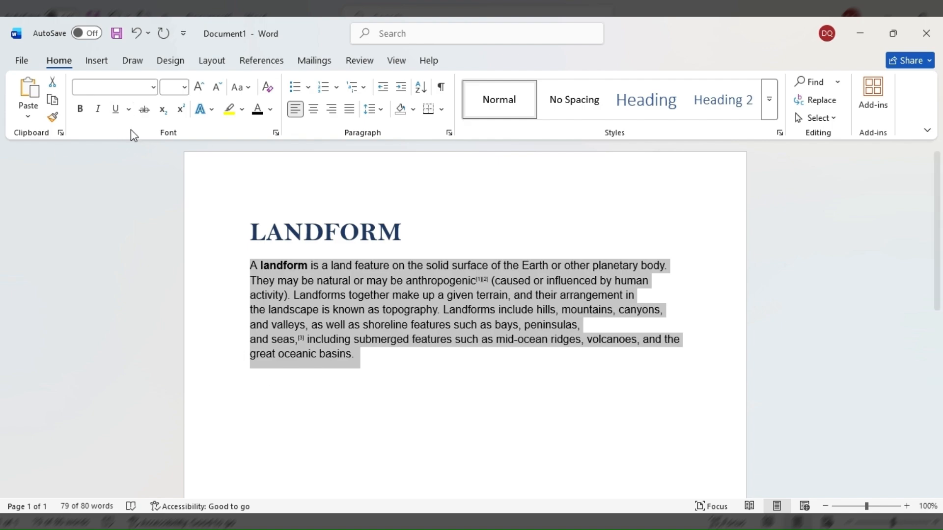
pyautogui.click(117, 114)
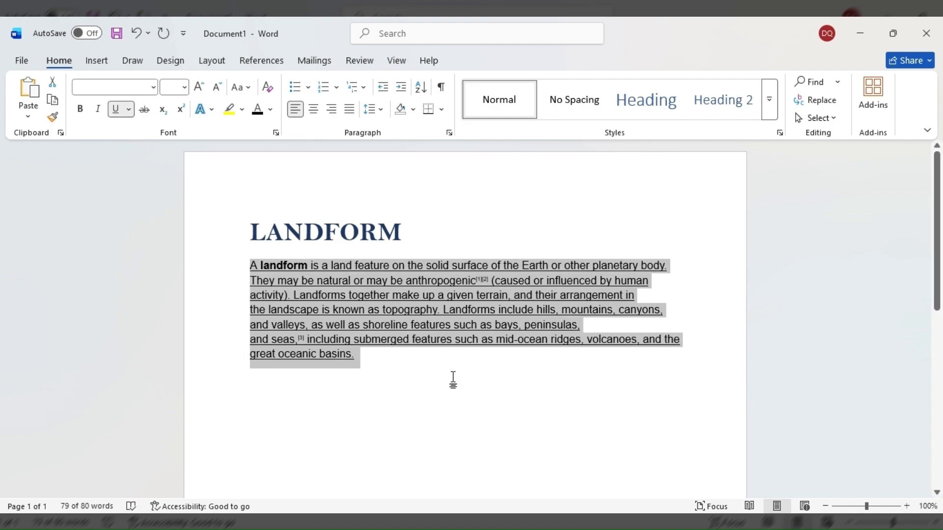
pyautogui.click(117, 113)
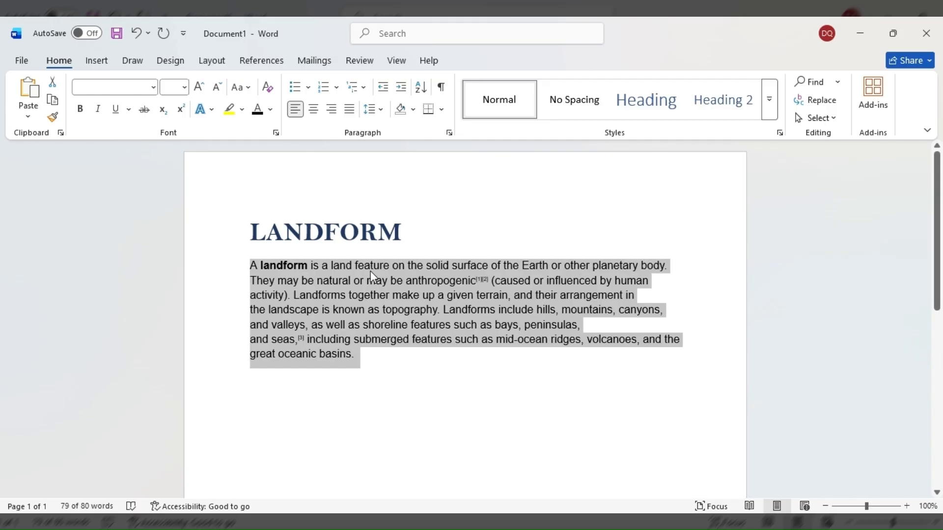
# - Try left, right and justified alignment on the LANDFORM title and settle on centred alignment
pyautogui.moveTo(418, 235); pyautogui.dragTo(244, 241)
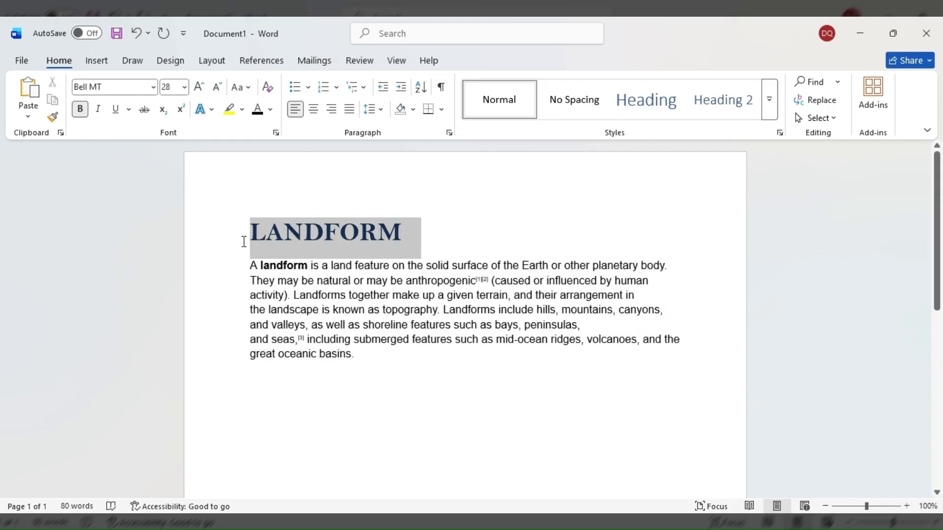
pyautogui.click(314, 109)
pyautogui.click(296, 110)
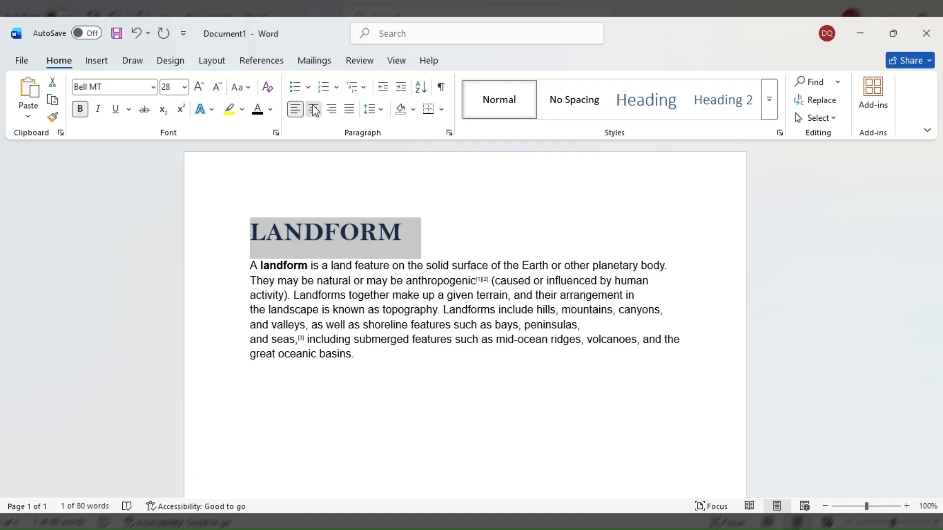
pyautogui.click(313, 109)
pyautogui.click(334, 109)
pyautogui.click(350, 109)
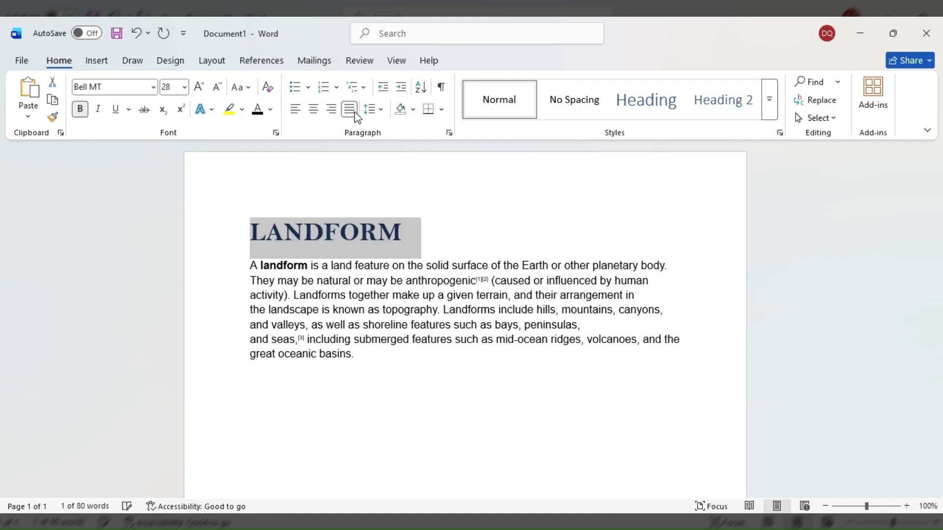
pyautogui.click(312, 110)
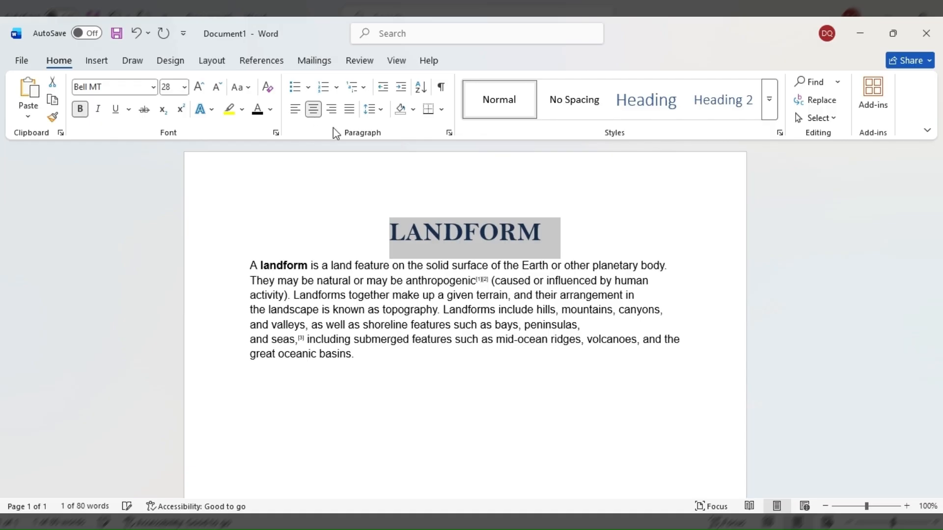
pyautogui.click(367, 232)
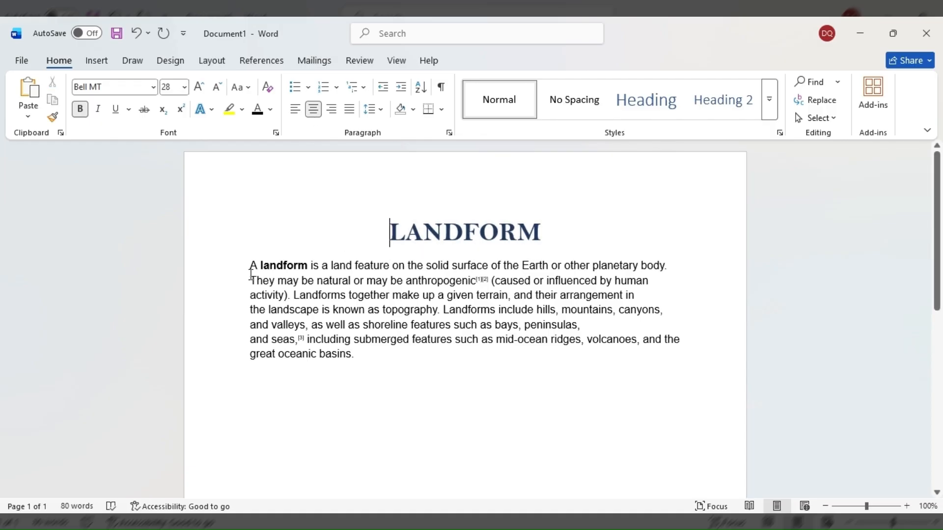
# - Try left, centred and right alignment on the body paragraph and settle on justified alignment
pyautogui.moveTo(247, 266); pyautogui.dragTo(367, 368)
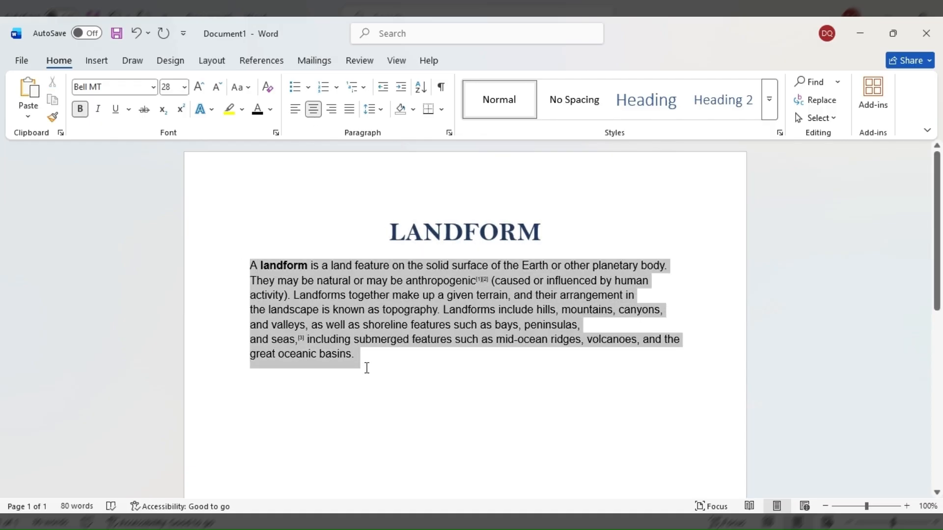
pyautogui.click(350, 110)
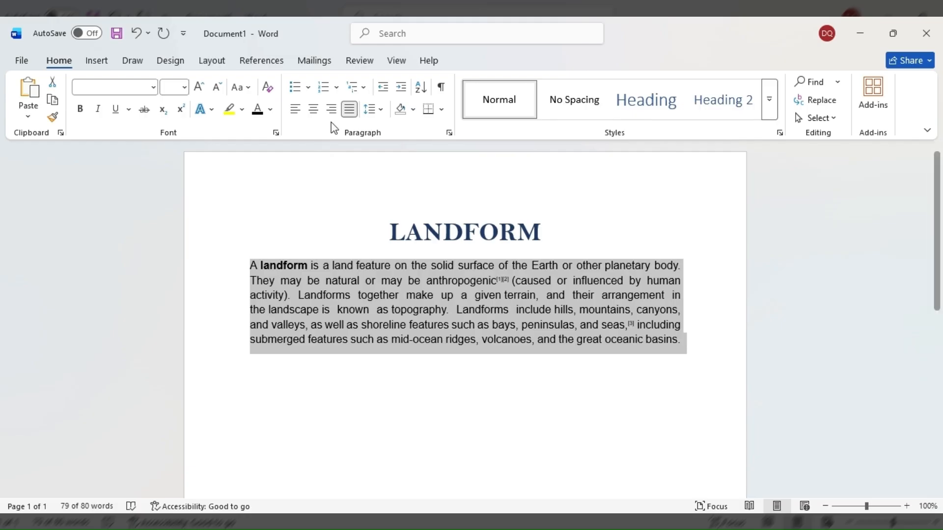
pyautogui.click(295, 109)
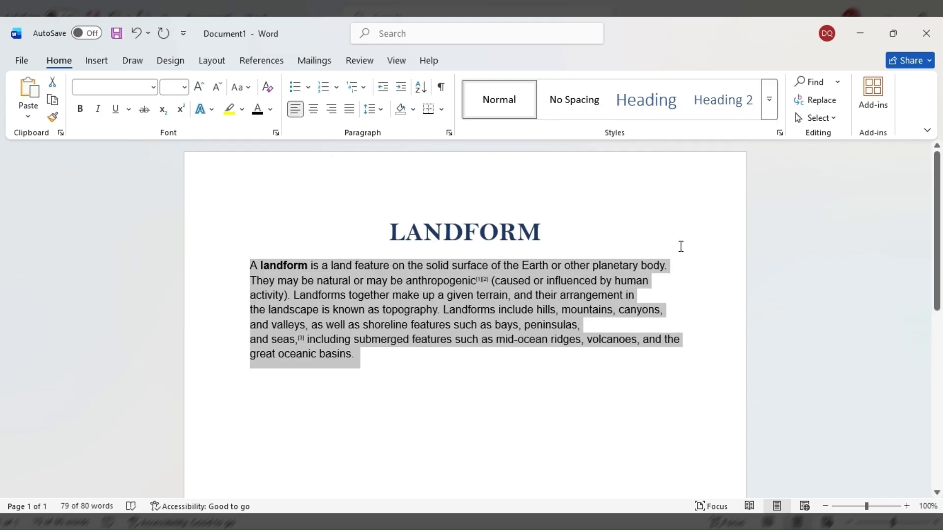
pyautogui.click(313, 116)
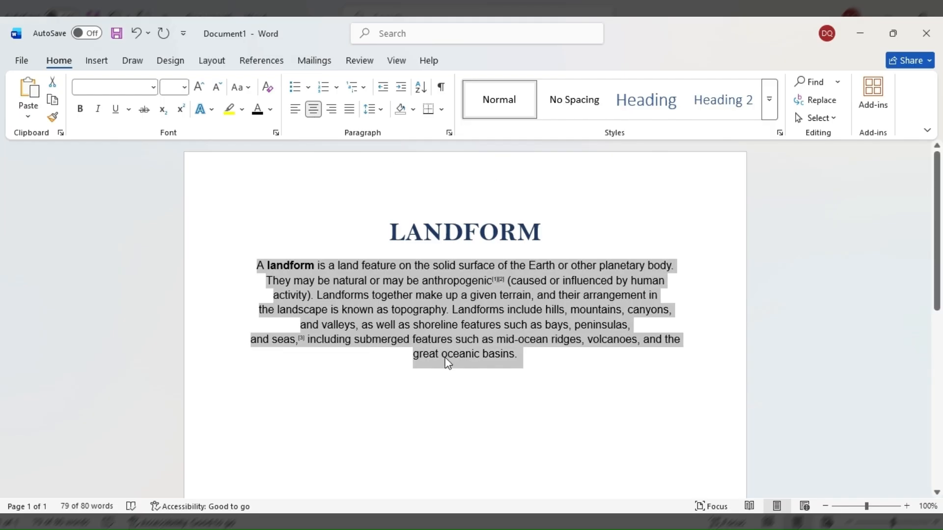
pyautogui.click(331, 108)
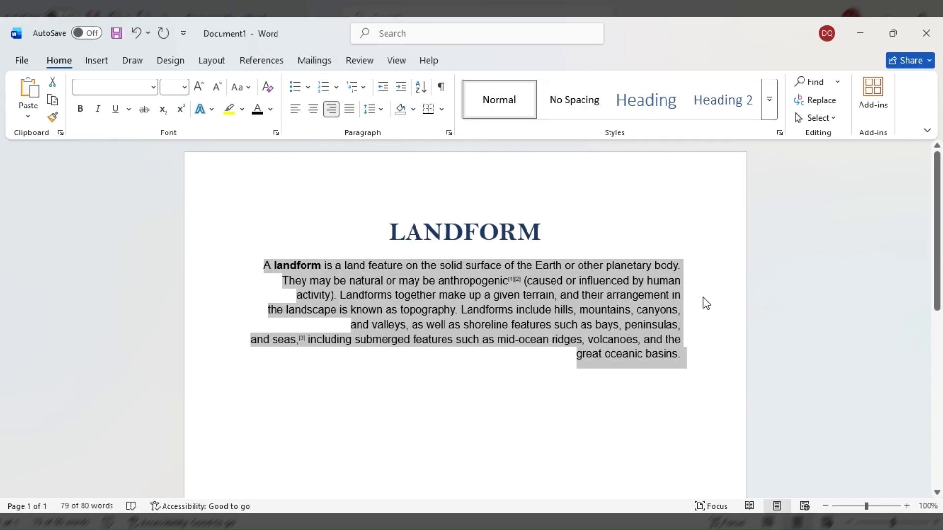
pyautogui.click(349, 108)
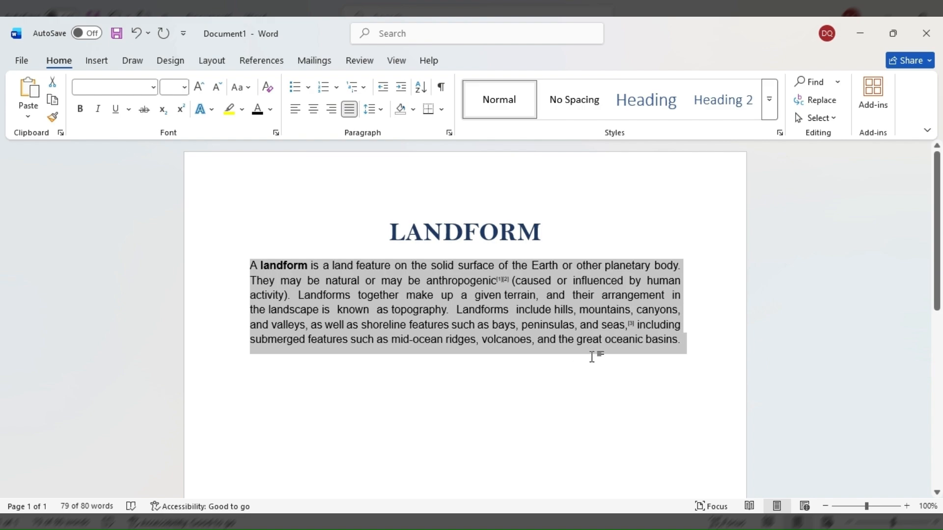
pyautogui.click(469, 363)
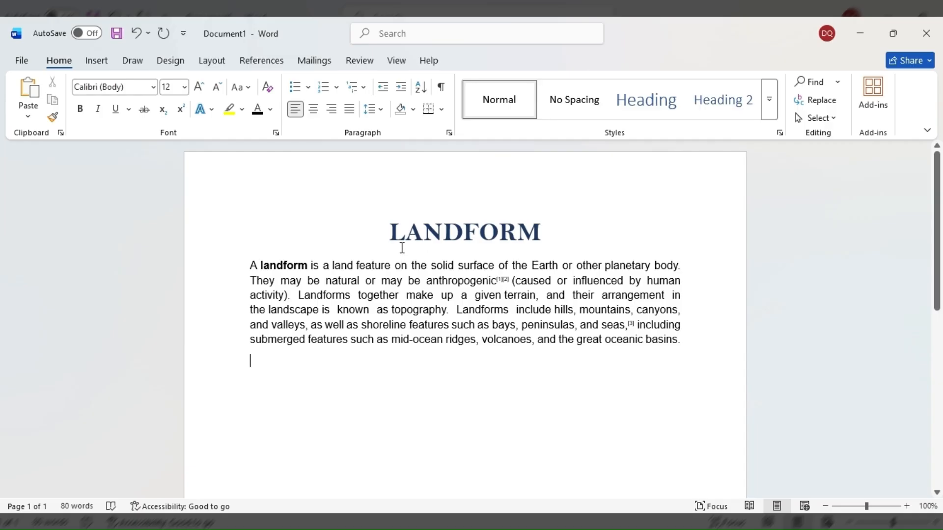
# - Break the body paragraph before "mid-ocean ridges" and format the new line as a list item with an arrow bullet
pyautogui.click(392, 340)
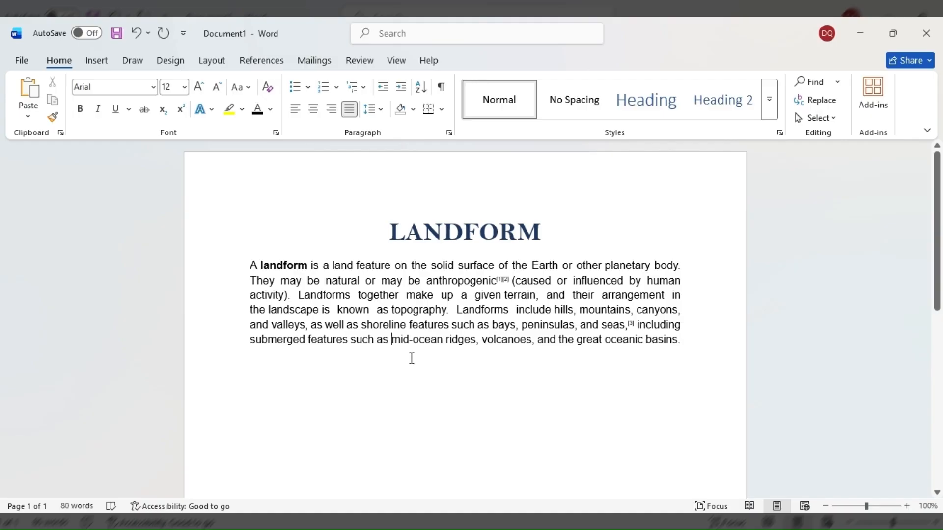
pyautogui.press('Return')
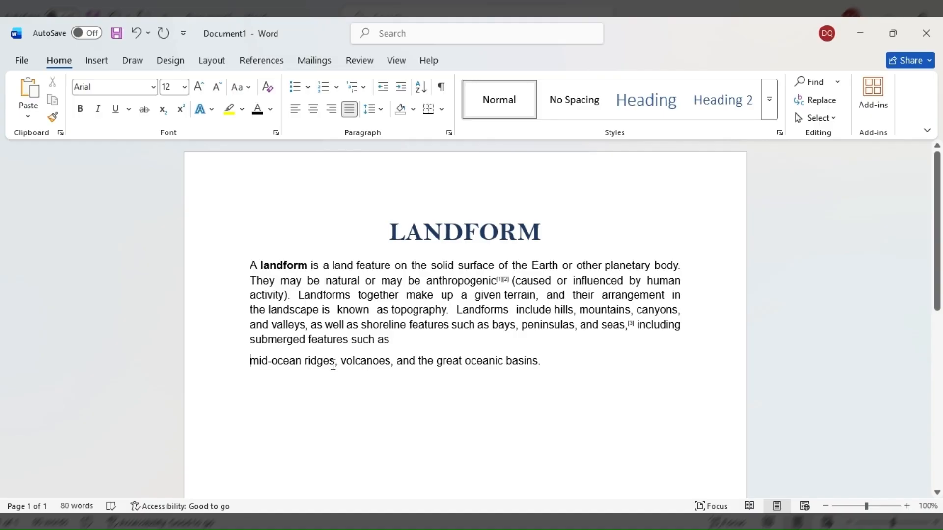
pyautogui.click(310, 87)
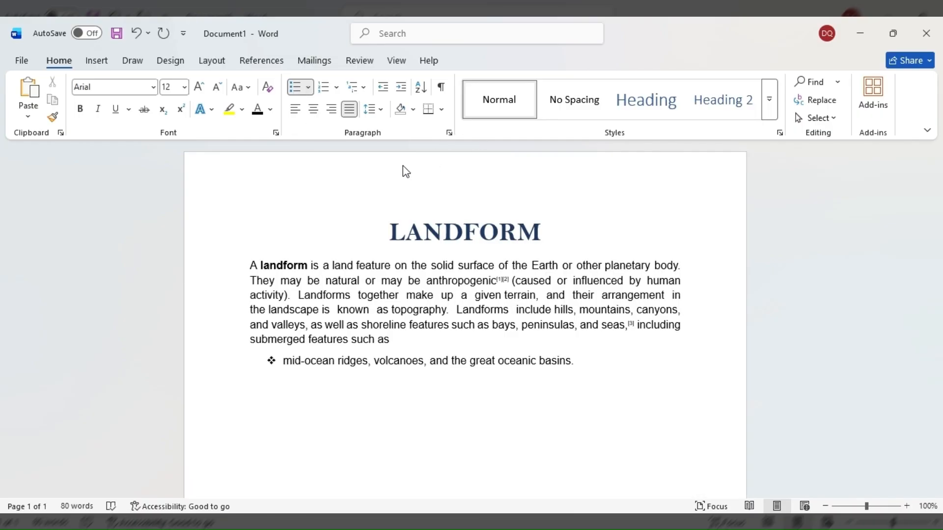
pyautogui.click(310, 171)
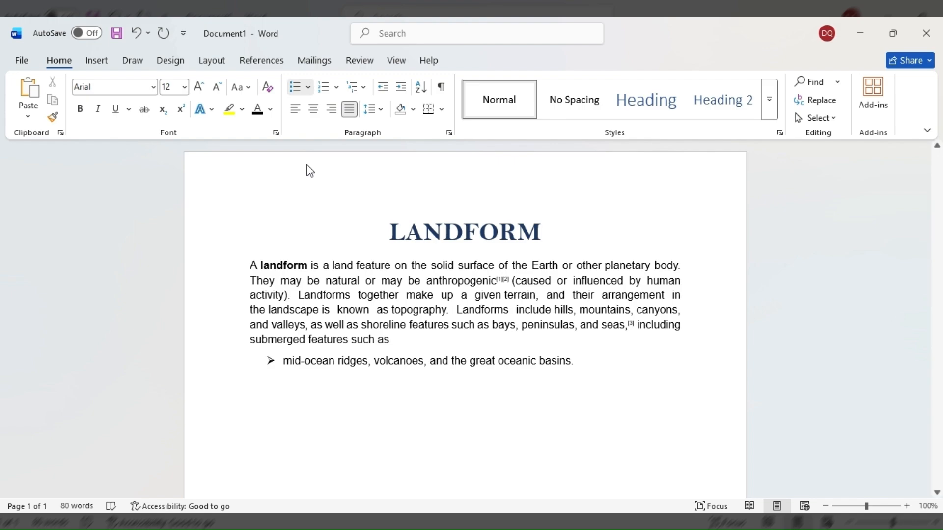
# - Split the bulleted line into three items after "mid-ocean ridges" and "volcanoes", deleting the comma that follows each
pyautogui.click(374, 361)
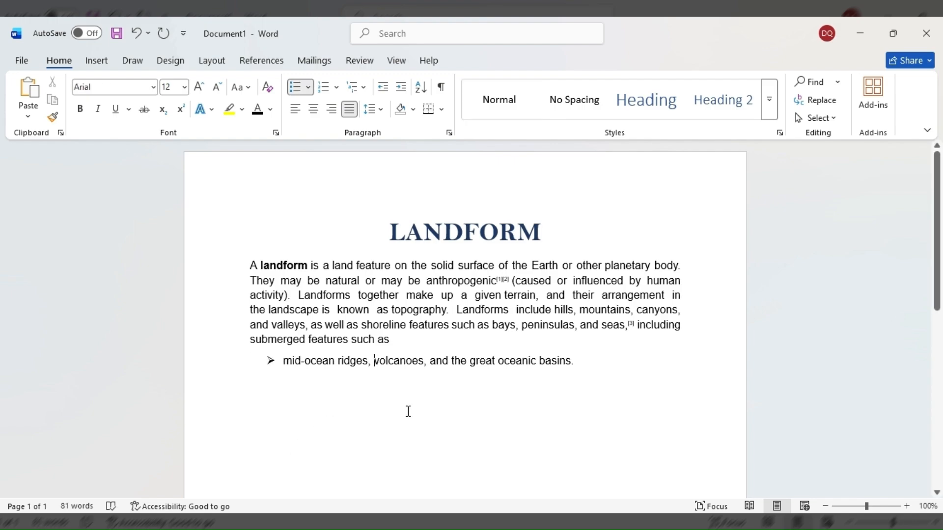
pyautogui.press('Return')
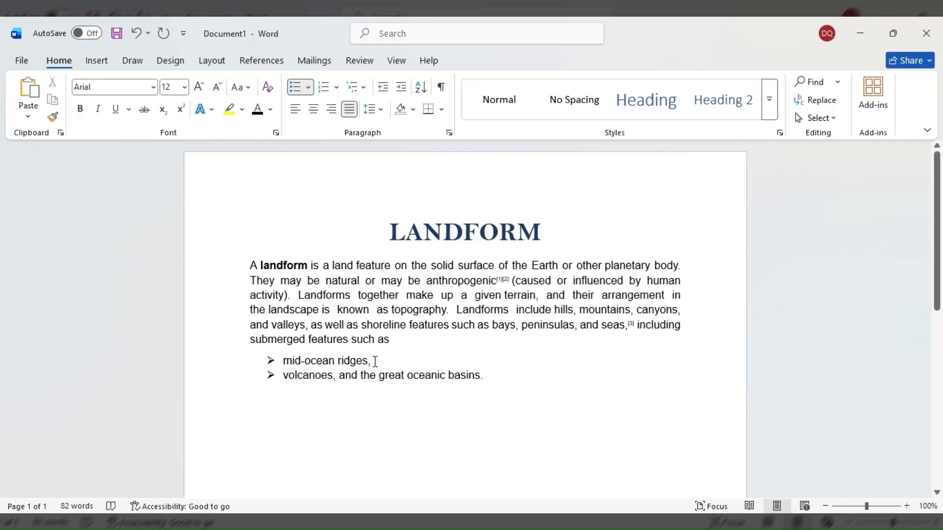
pyautogui.click(374, 361)
pyautogui.press('BackSpace')
pyautogui.click(335, 376)
pyautogui.press('BackSpace')
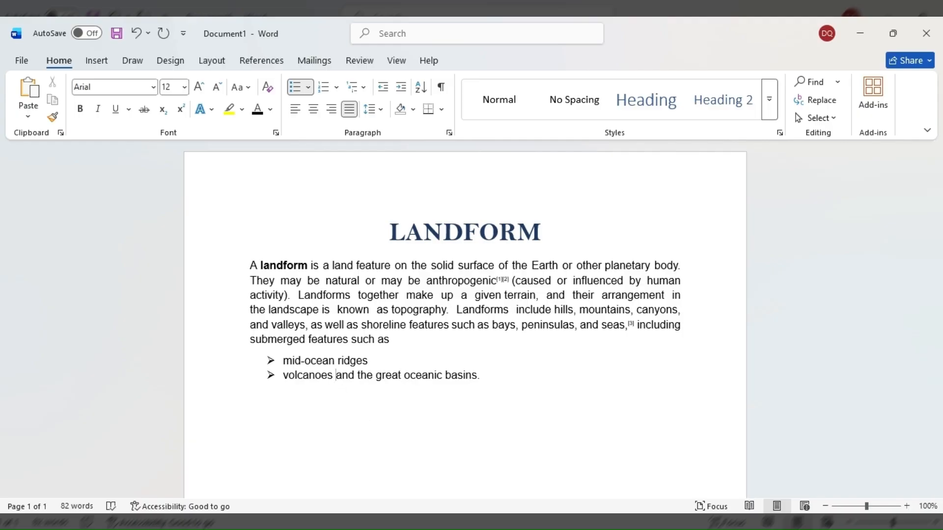
pyautogui.press('Return')
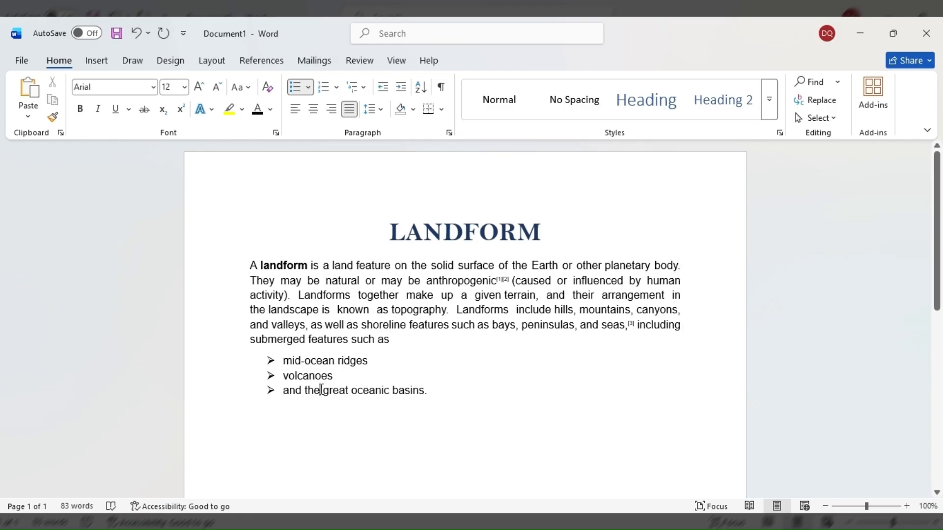
# - Delete "and the" and the final period so the last bullet reads "great oceanic basins"
pyautogui.moveTo(321, 390); pyautogui.dragTo(288, 393)
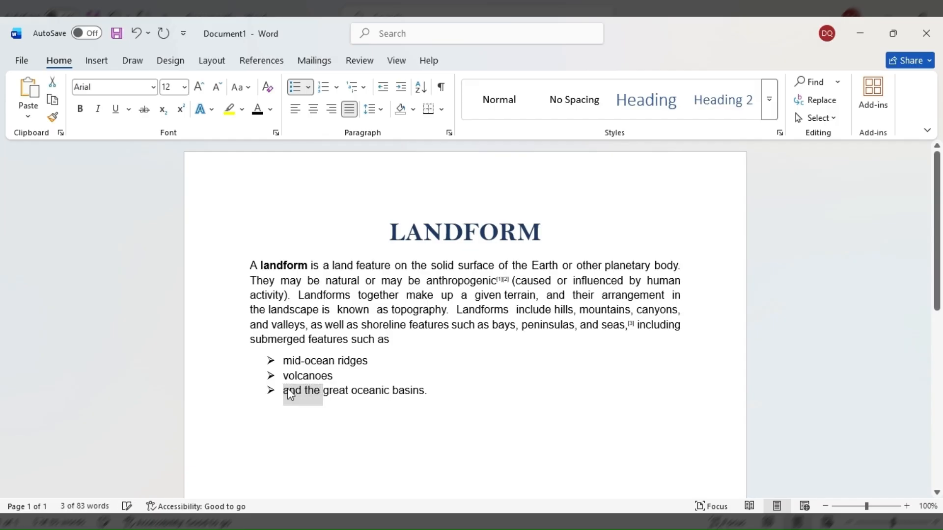
pyautogui.press('BackSpace')
pyautogui.click(398, 395)
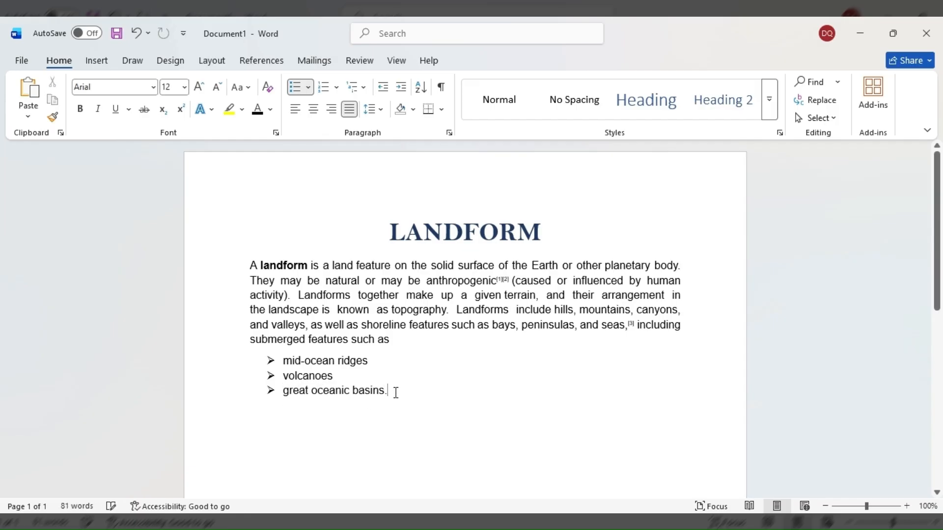
pyautogui.press('BackSpace')
# - Try 1., 2., 3. numbering on the three list items, remove it, and apply four-diamond bullets instead
pyautogui.moveTo(405, 397); pyautogui.dragTo(259, 361)
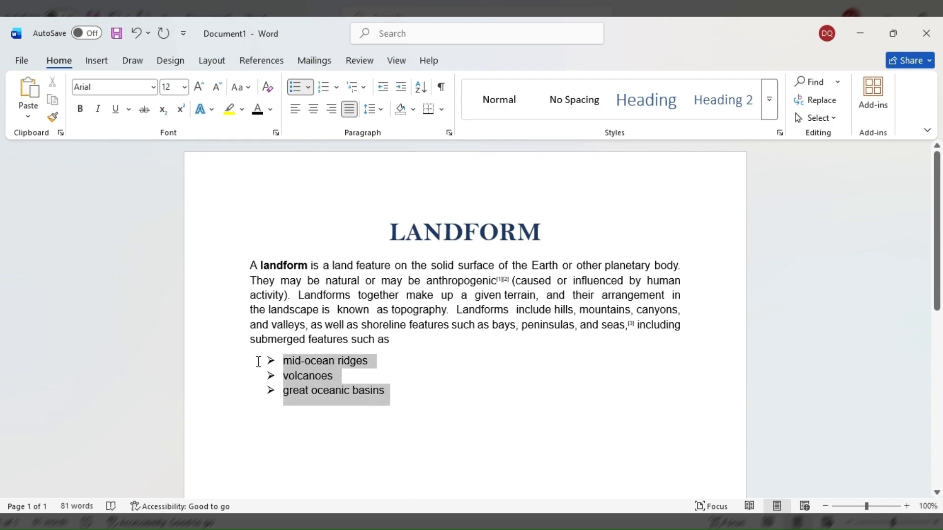
pyautogui.click(334, 89)
pyautogui.click(394, 160)
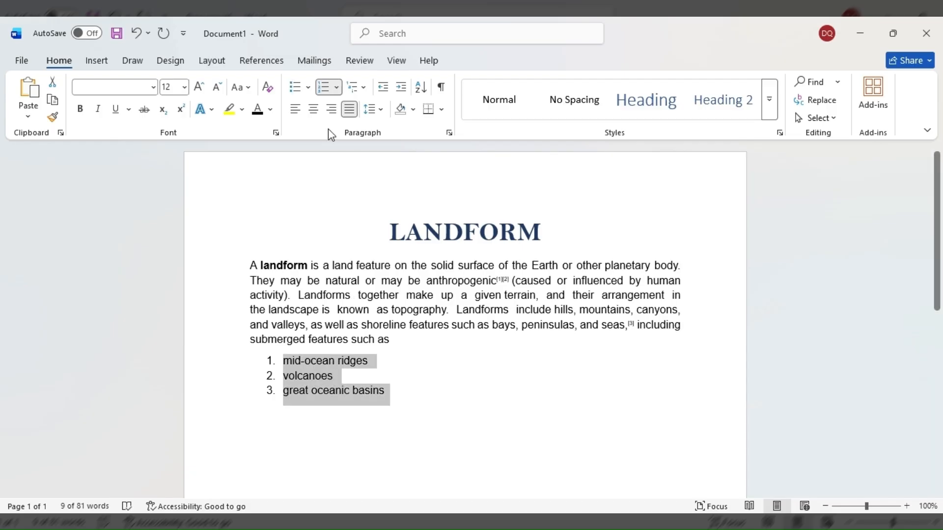
pyautogui.click(323, 90)
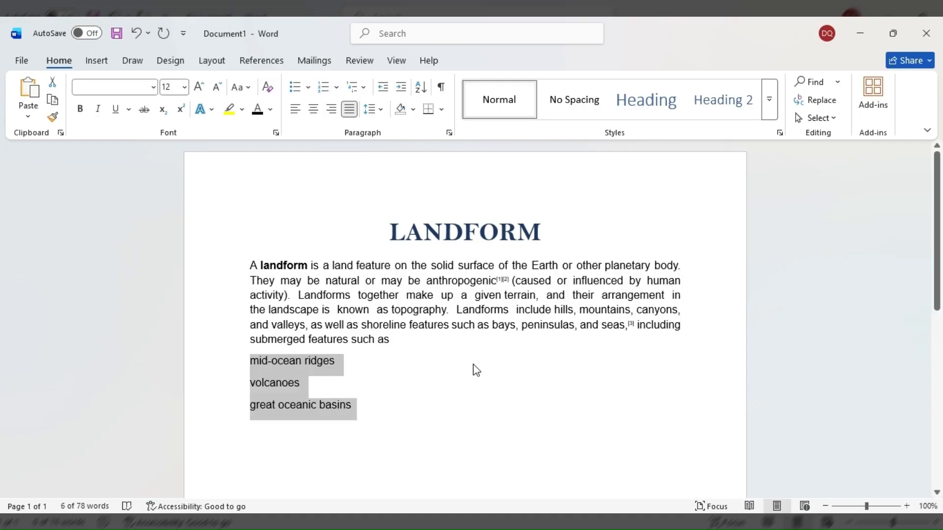
pyautogui.click(308, 90)
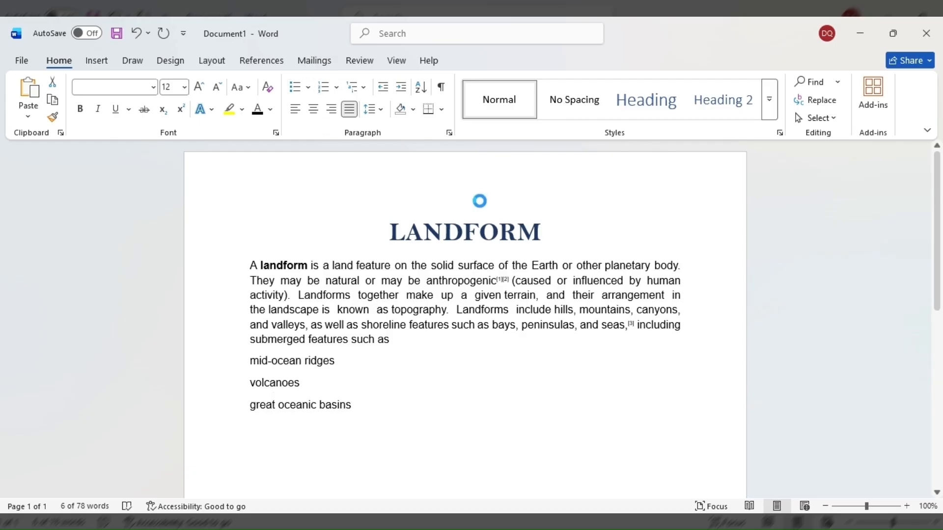
pyautogui.click(432, 398)
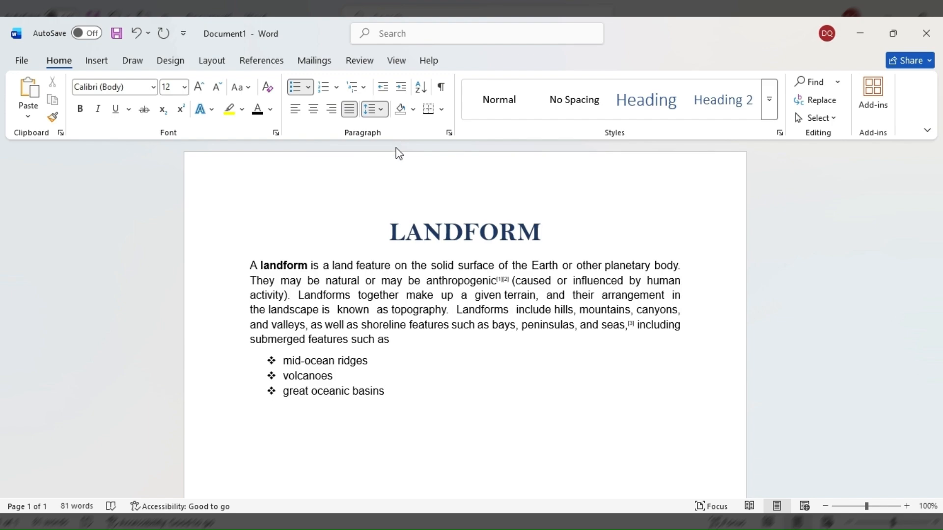
# - Select all the text from the LANDFORM title to the last bullet and tighten its line and paragraph spacing
pyautogui.click(381, 225)
pyautogui.moveTo(381, 225); pyautogui.dragTo(416, 395)
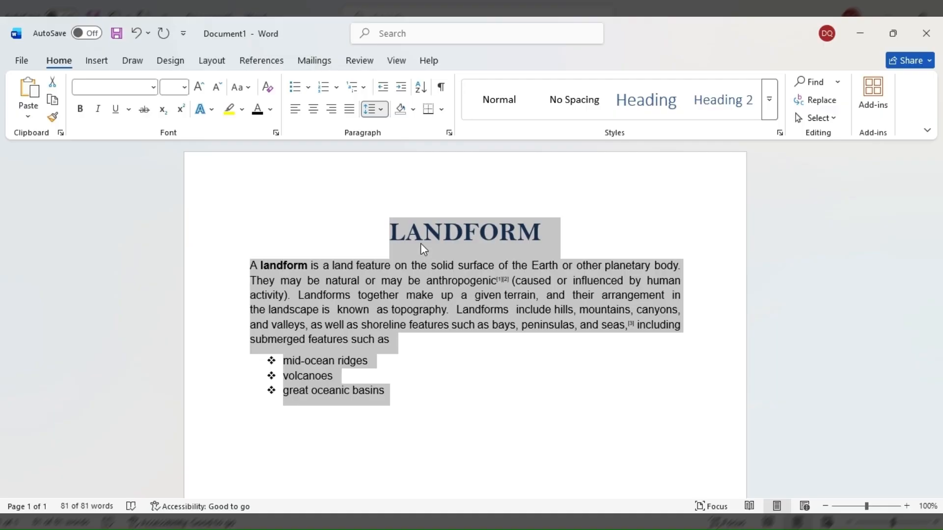
pyautogui.click(420, 243)
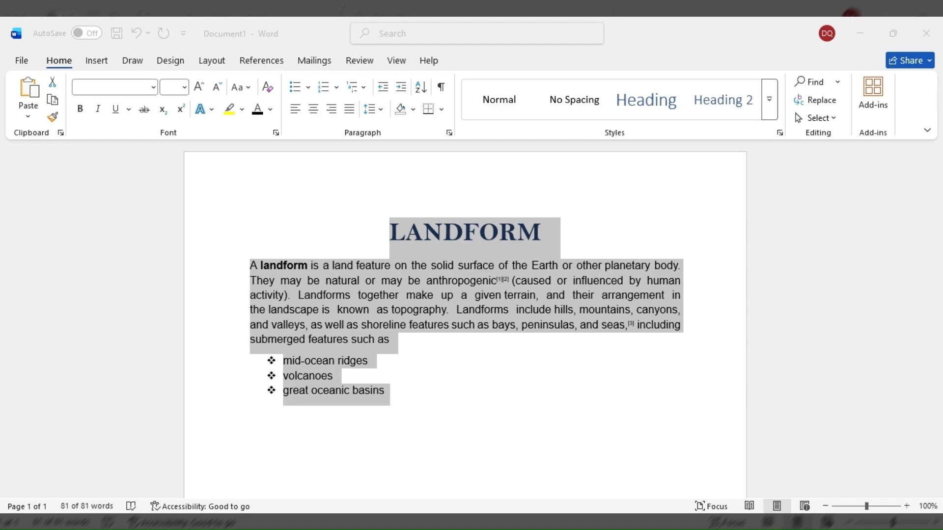
pyautogui.click(526, 428)
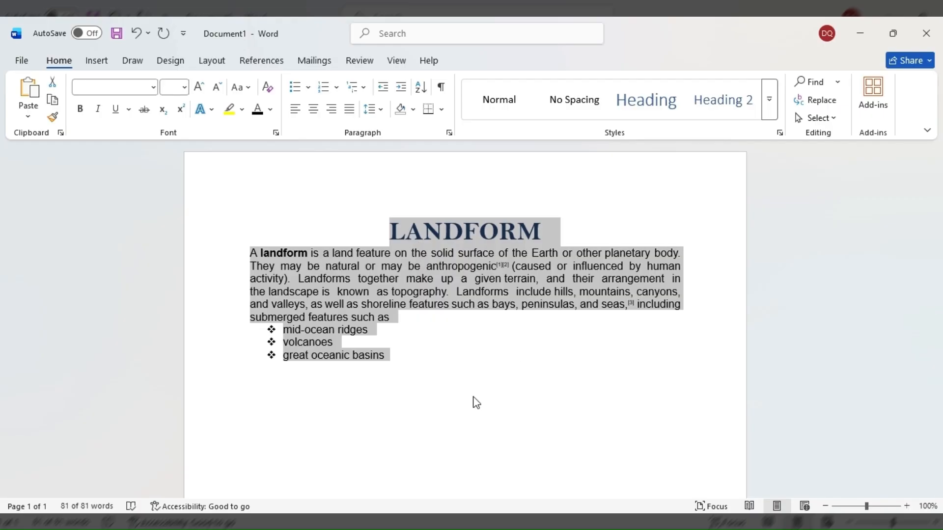
# - Preview line spacing options on the whole text and a plain paragraph style on the title without applying them
pyautogui.click(383, 114)
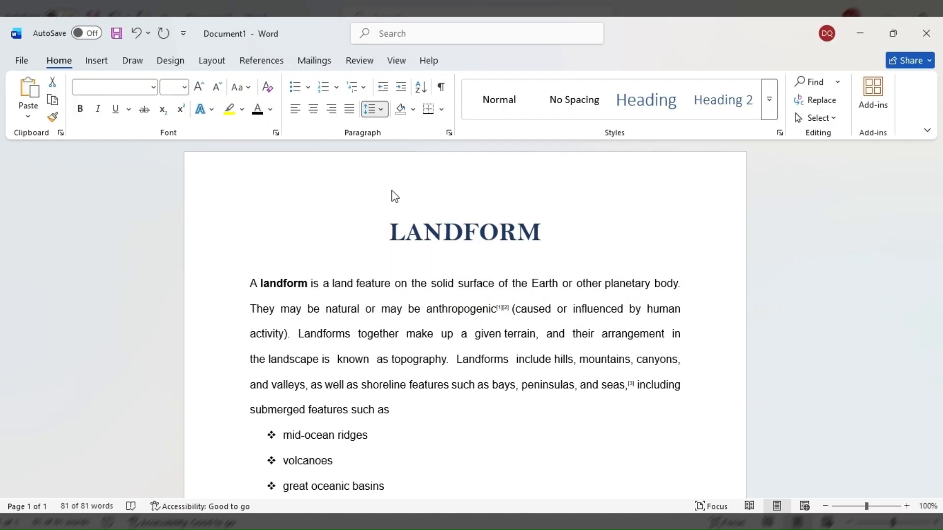
pyautogui.click(385, 130)
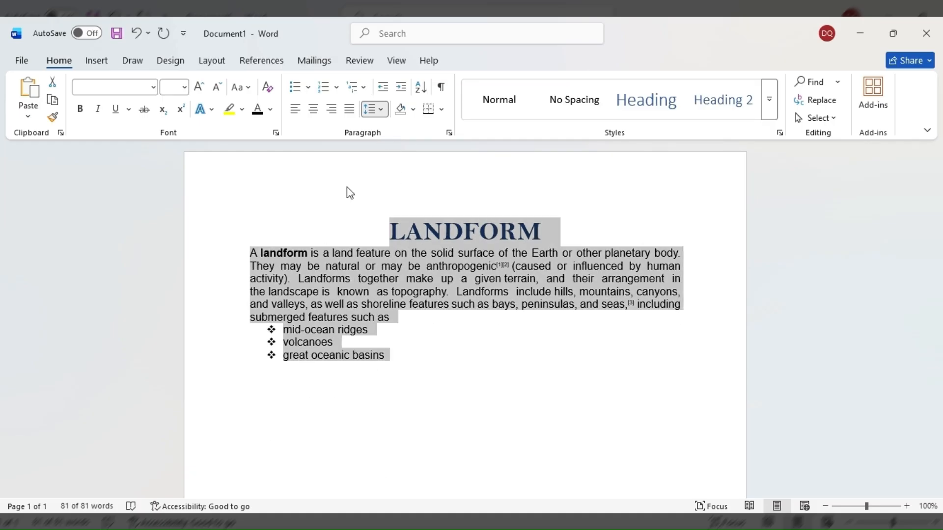
pyautogui.click(338, 211)
pyautogui.moveTo(372, 216); pyautogui.dragTo(448, 359)
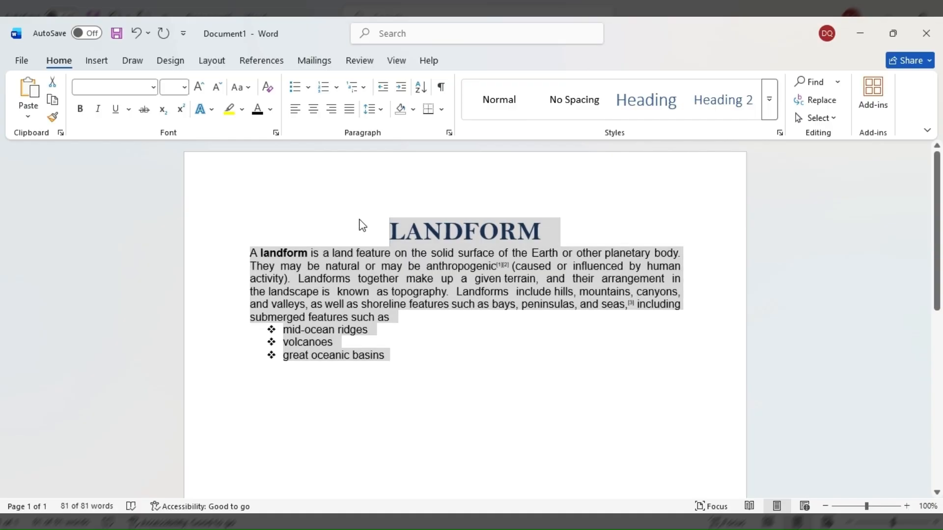
pyautogui.click(374, 238)
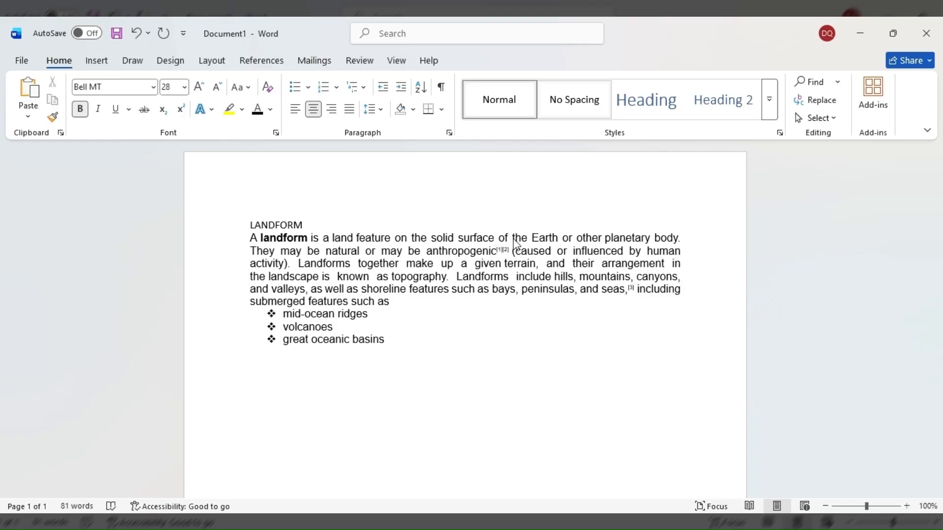
pyautogui.click(479, 370)
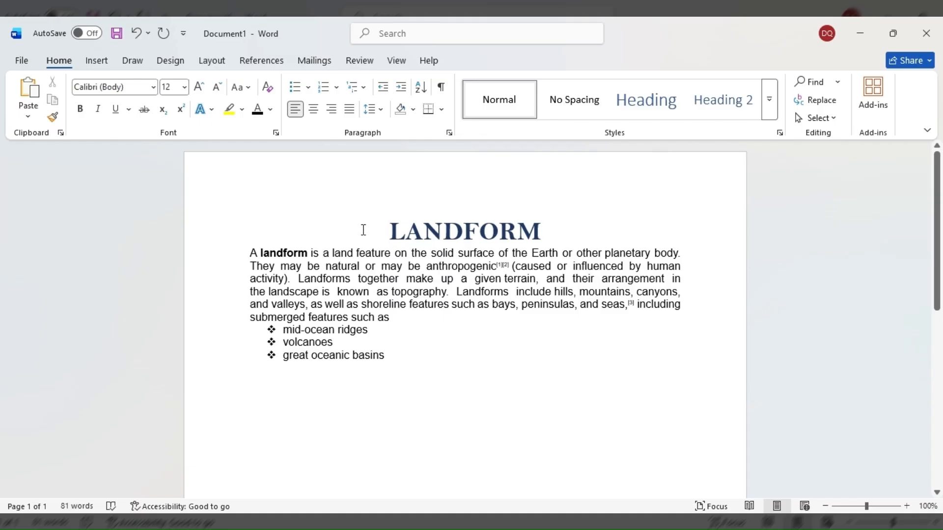
# - Apply the Normal style to the body paragraph and switch it to No Spacing
pyautogui.click(236, 260)
pyautogui.click(248, 256)
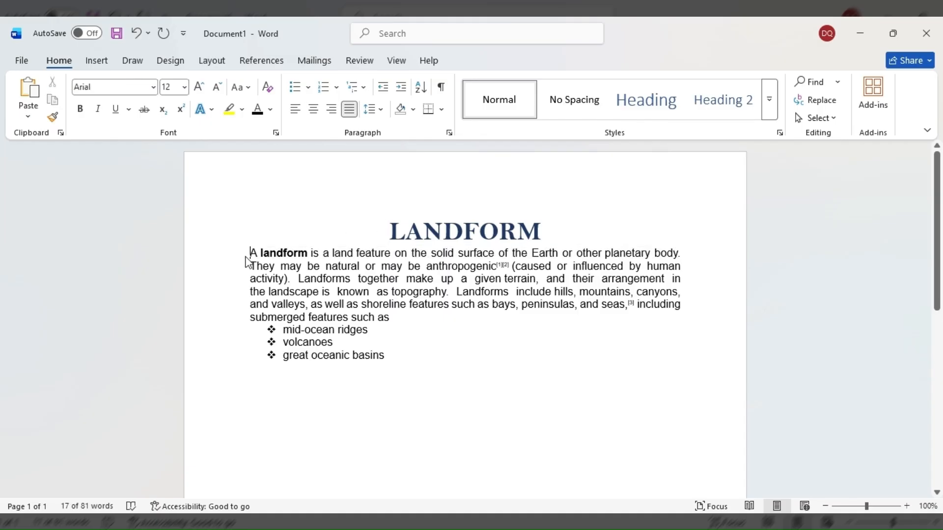
pyautogui.click(488, 107)
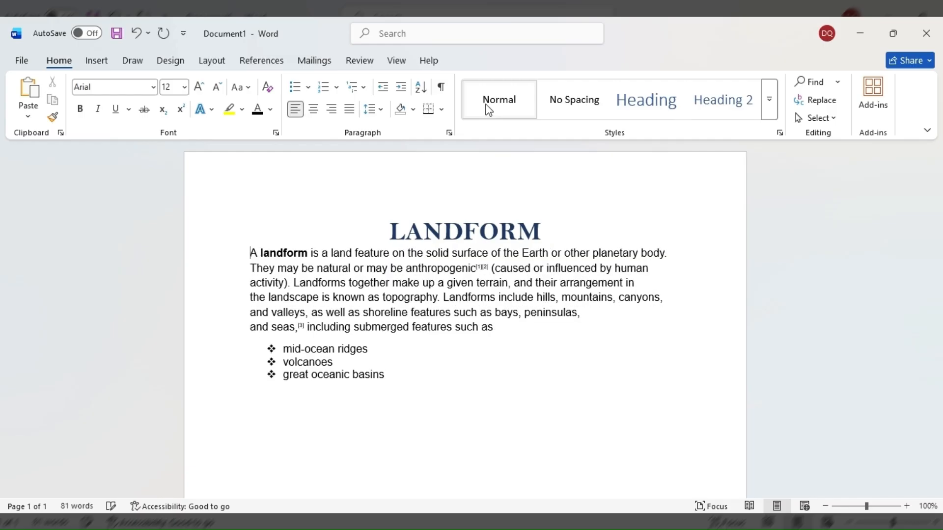
pyautogui.click(583, 111)
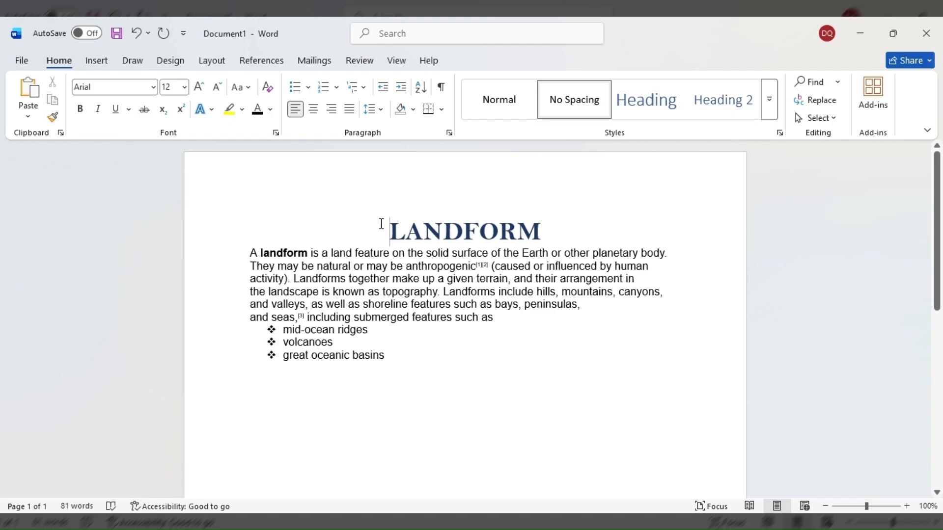
# - Try the Normal and No Spacing styles on the entire text, and apply Heading 1 with Intense Reference instead
pyautogui.moveTo(382, 223); pyautogui.dragTo(451, 358)
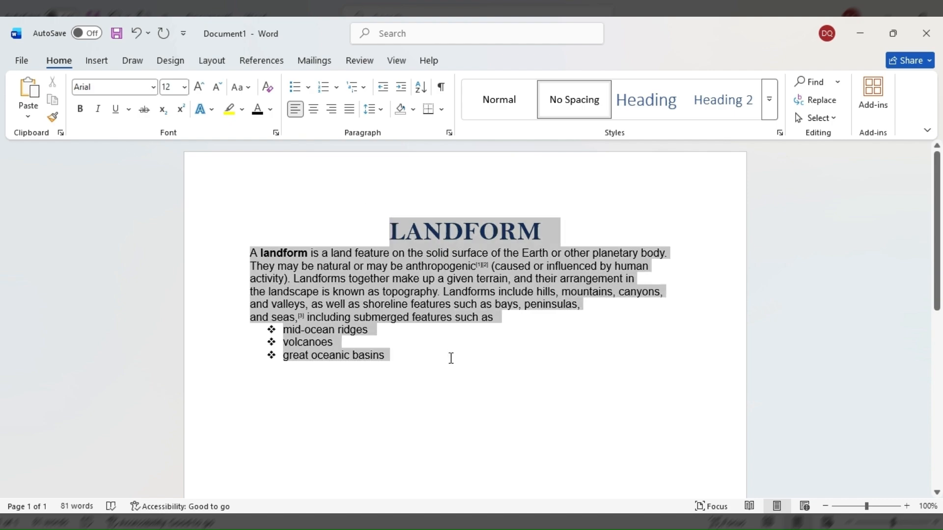
pyautogui.click(498, 107)
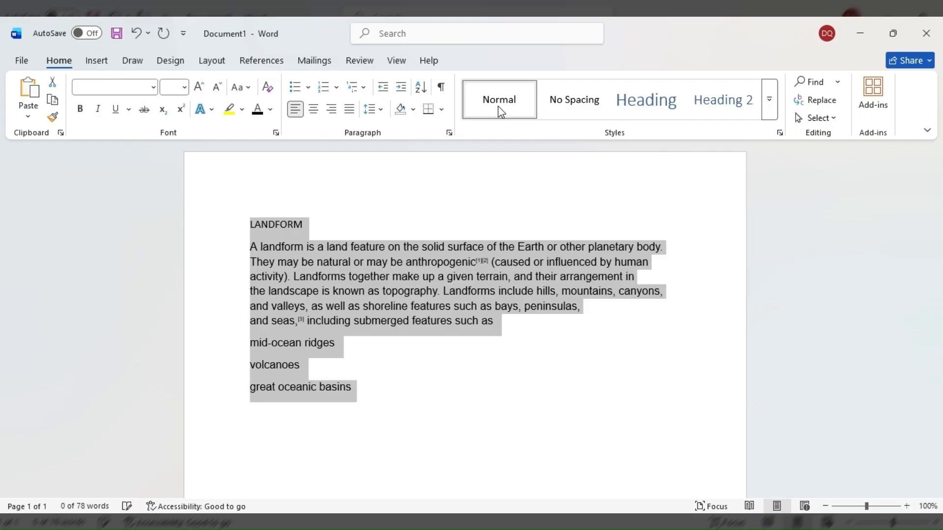
pyautogui.click(574, 112)
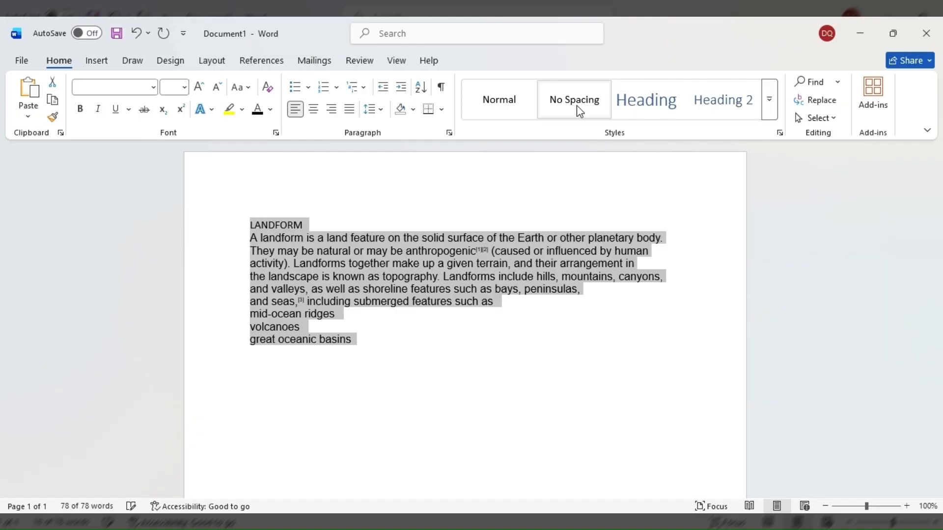
pyautogui.click(664, 109)
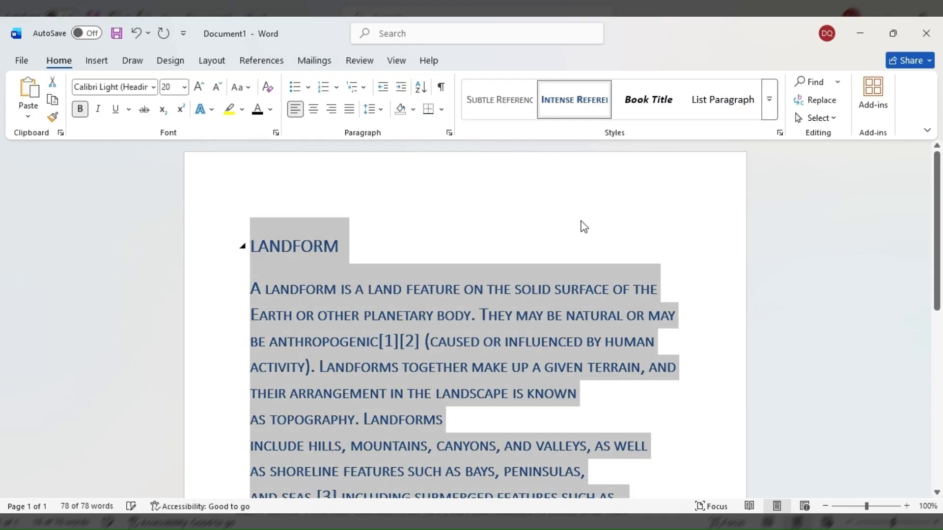
pyautogui.scroll(-5, 583, 226)
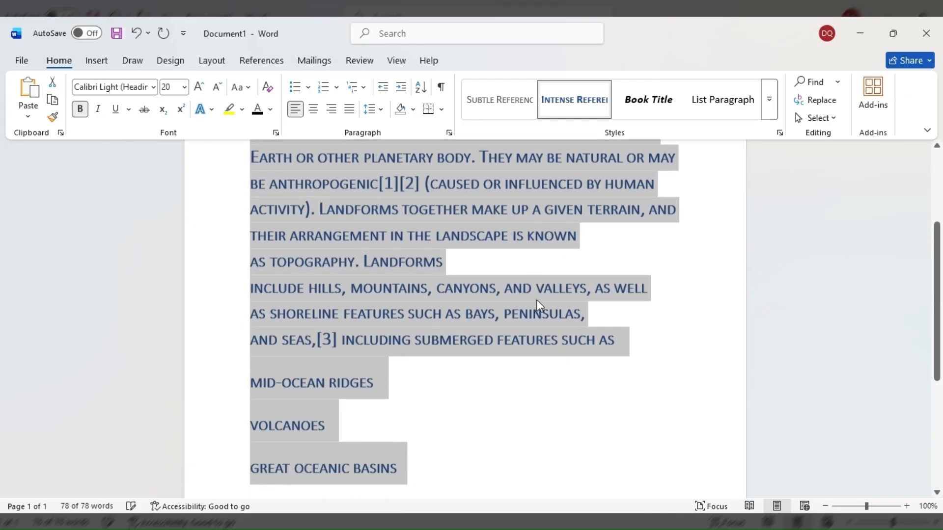
pyautogui.scroll(5, 539, 304)
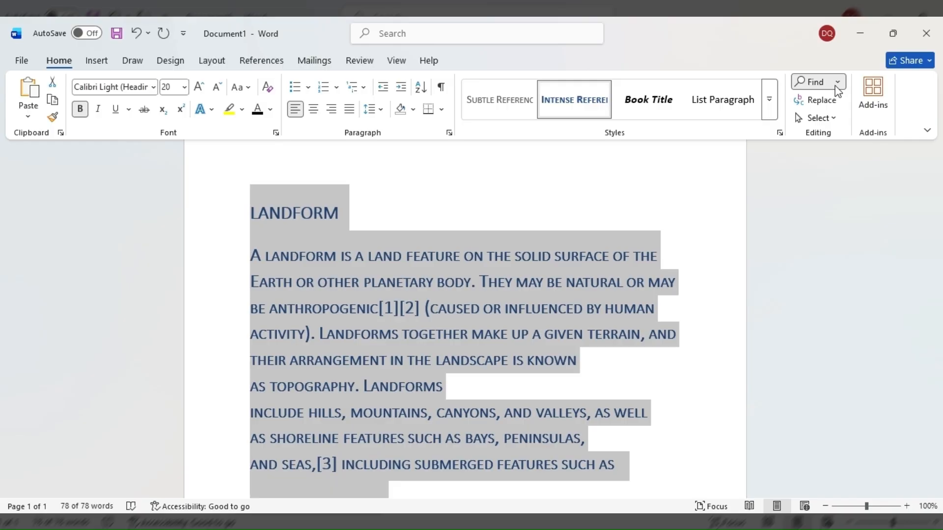
# - Search the document for "canyons" and close the search
pyautogui.click(816, 83)
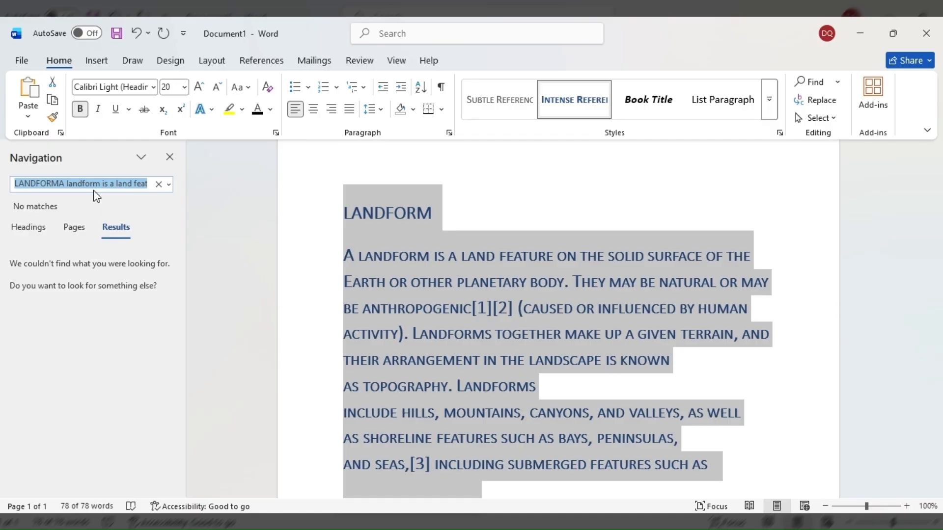
pyautogui.write('can')
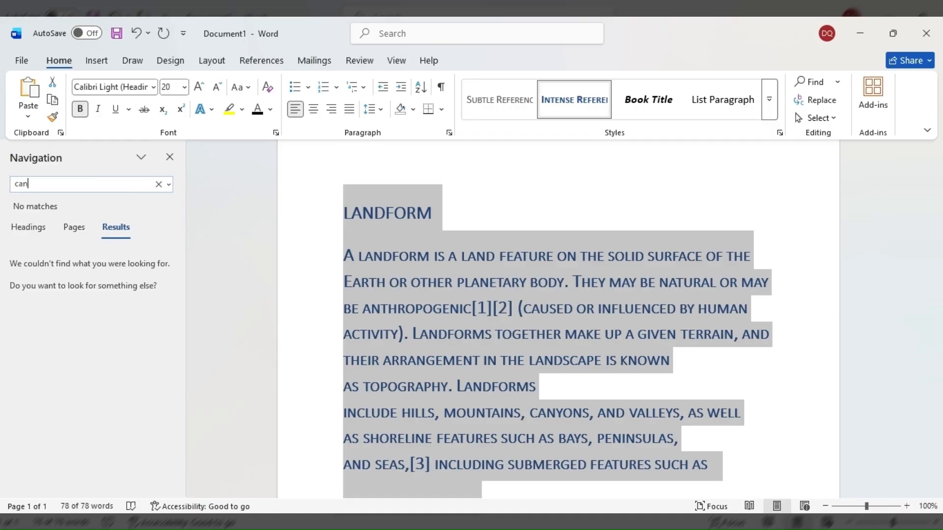
pyautogui.write('yons')
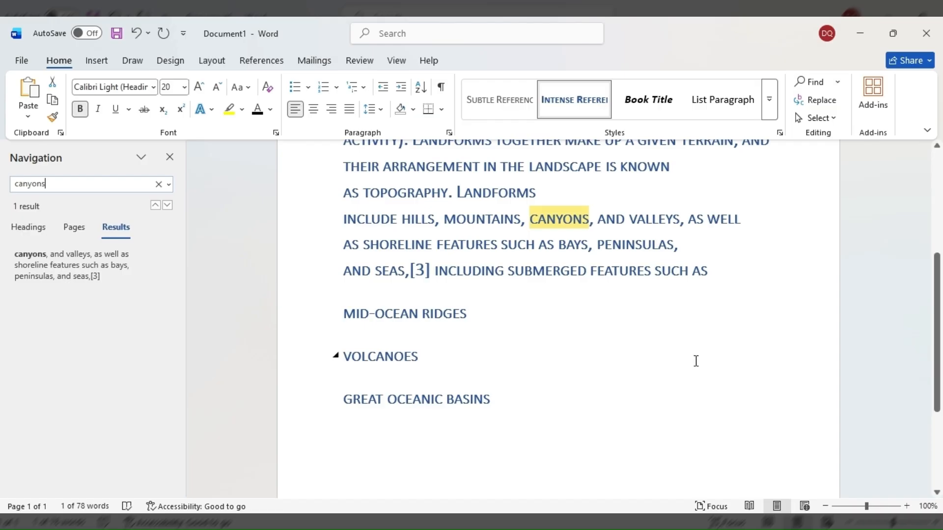
pyautogui.click(698, 338)
pyautogui.click(170, 158)
pyautogui.scroll(2, 585, 292)
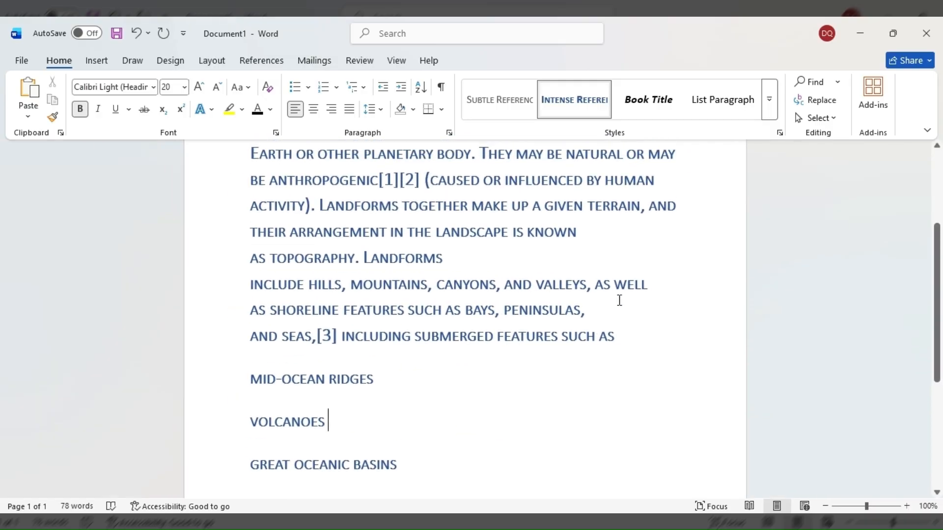
# - Search the document for "valleys", go to the match and close the search
pyautogui.hotkey('ctrl', 'f')
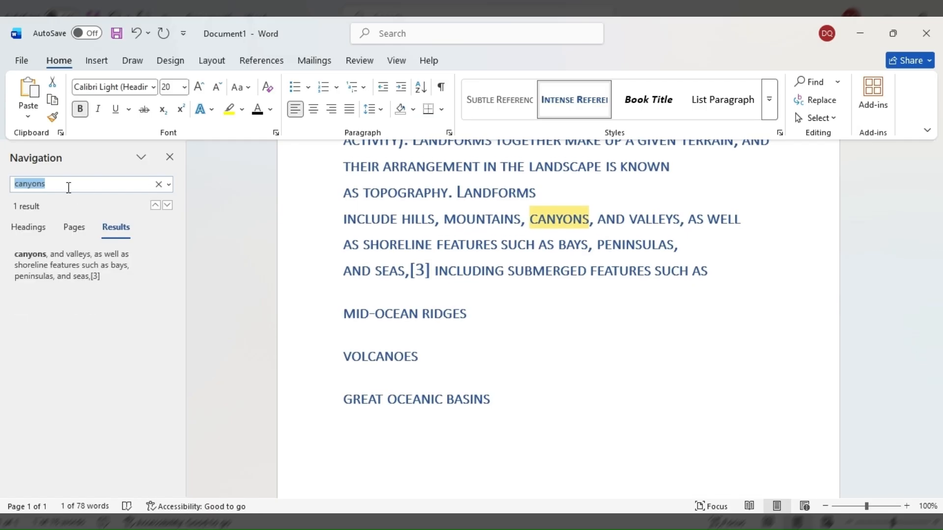
pyautogui.write('valleys')
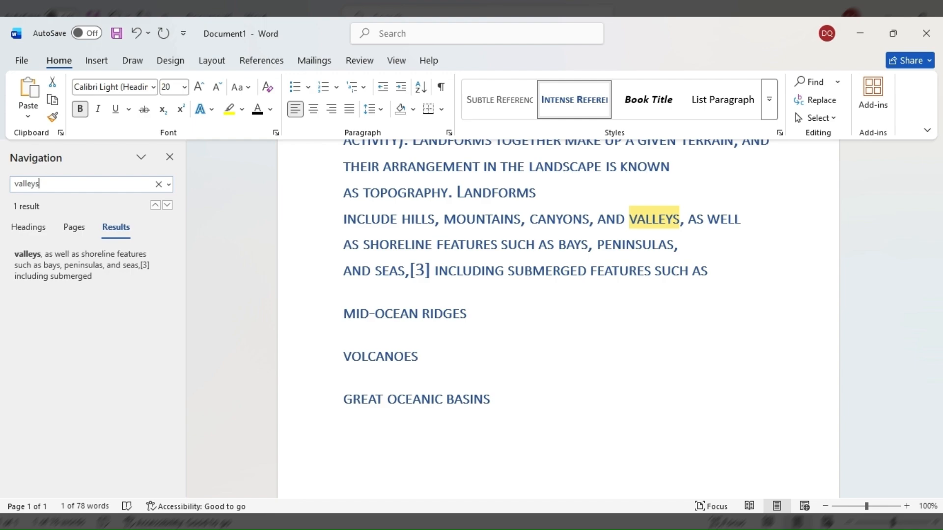
pyautogui.press('Return')
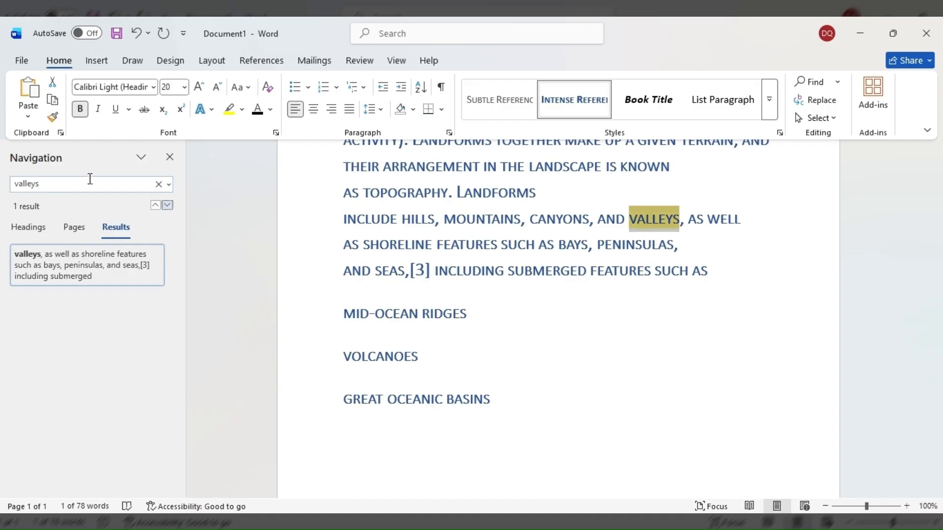
pyautogui.click(169, 157)
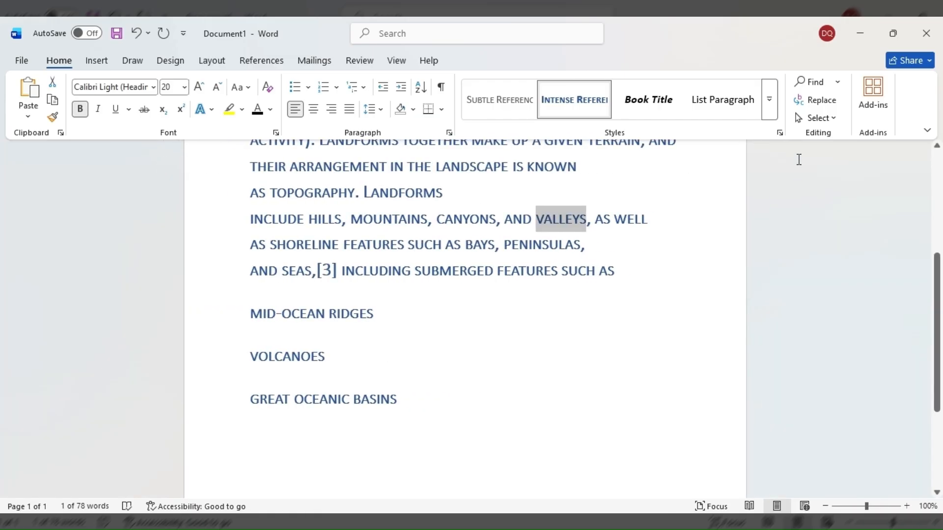
# - Replace the word "valleys" in the body paragraph with "MOUNTAINS" using Find and Replace
pyautogui.click(823, 99)
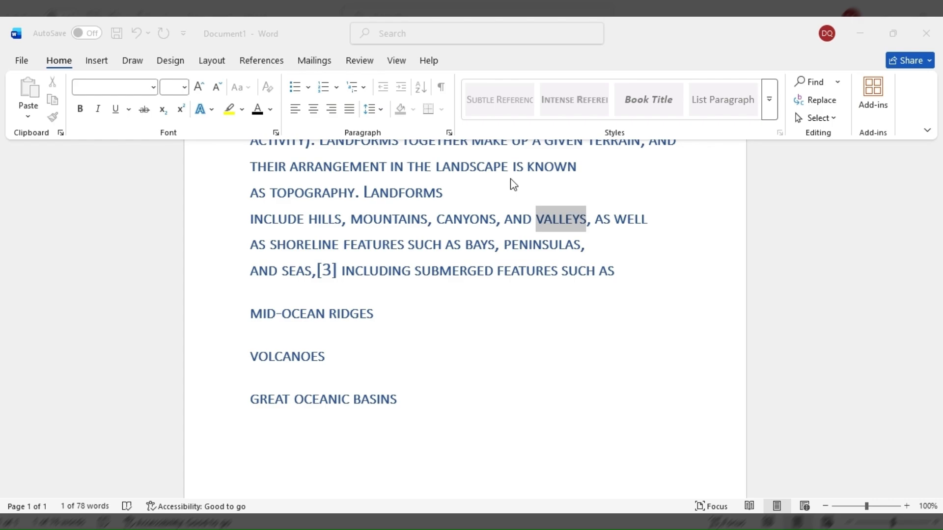
pyautogui.write('MOUNTAINS')
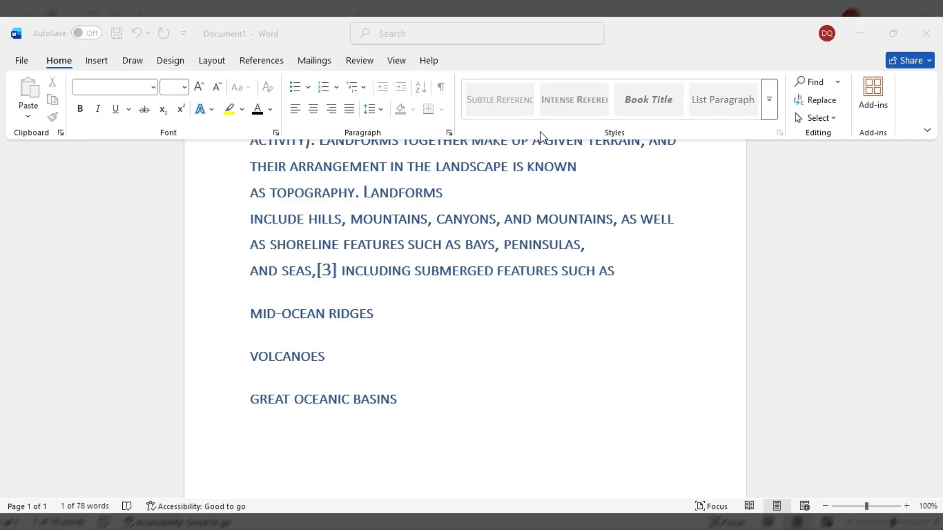
pyautogui.click(555, 173)
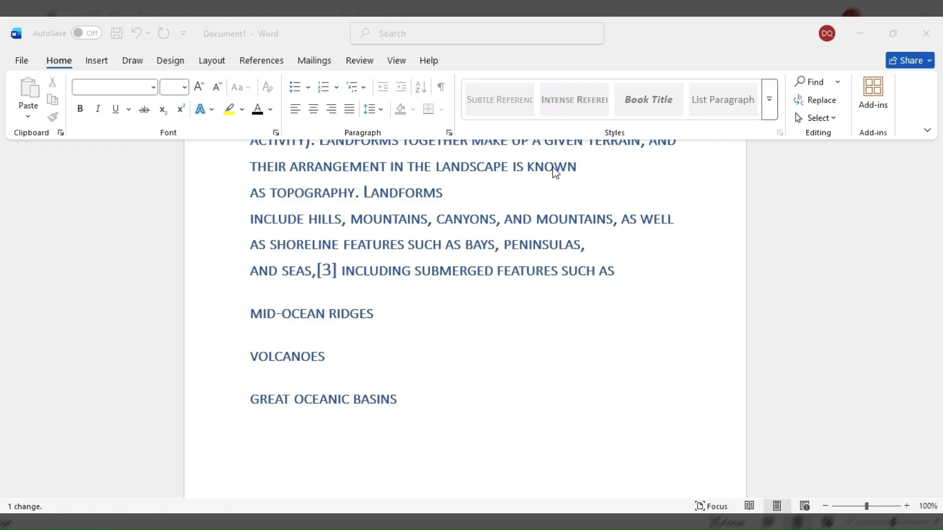
pyautogui.click(621, 173)
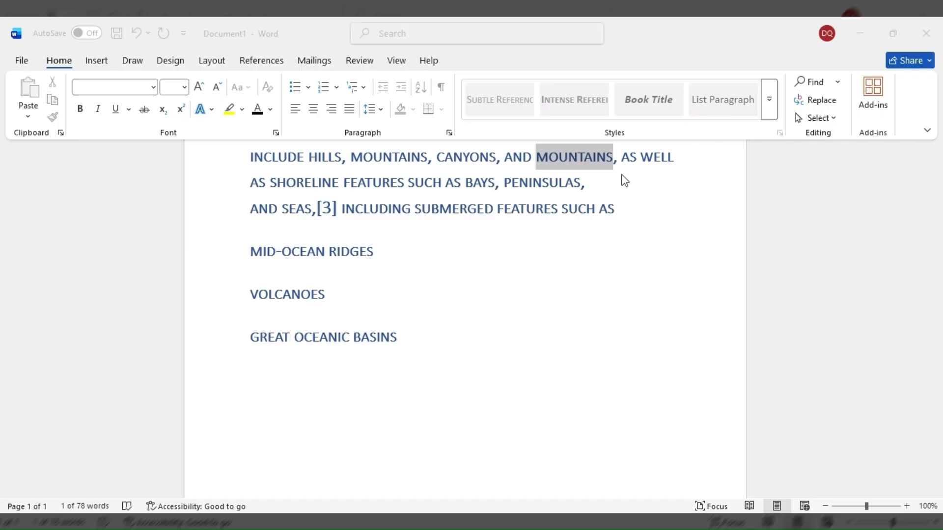
pyautogui.scroll(2, 559, 281)
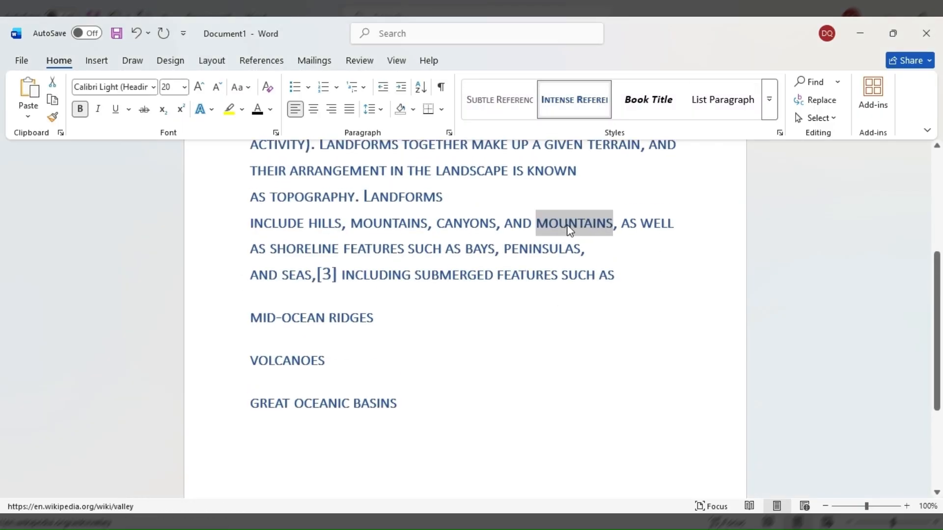
# - Open the text selection options, select the LANDFORM title line and clear the selection again
pyautogui.click(835, 123)
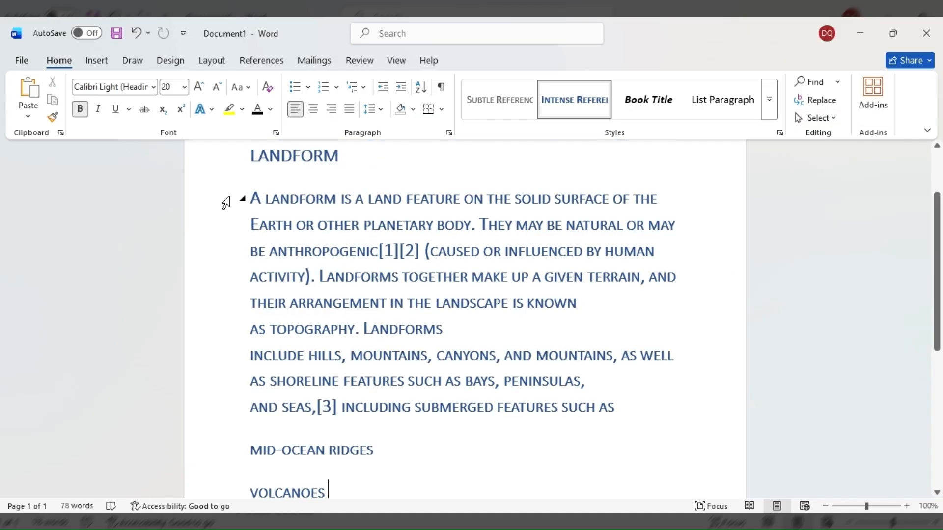
pyautogui.scroll(2, 231, 214)
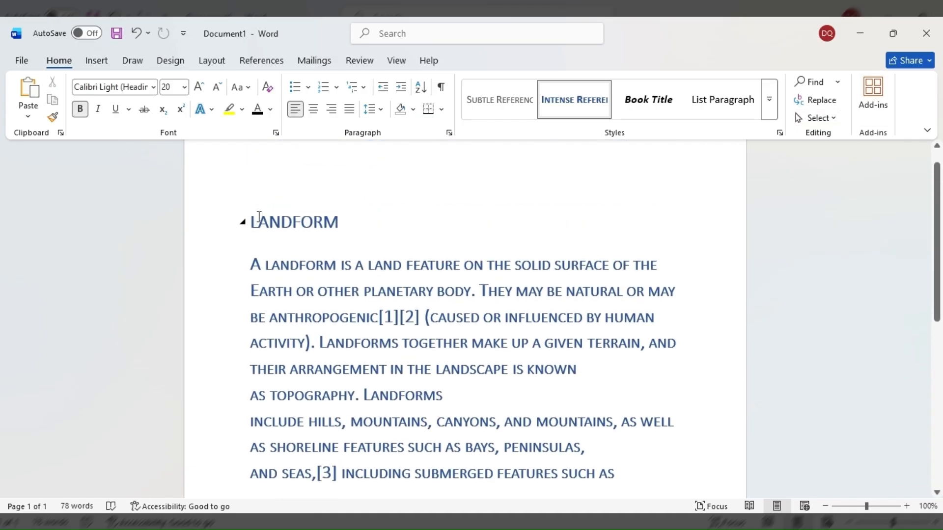
pyautogui.scroll(-2, 278, 227)
pyautogui.scroll(1, 227, 203)
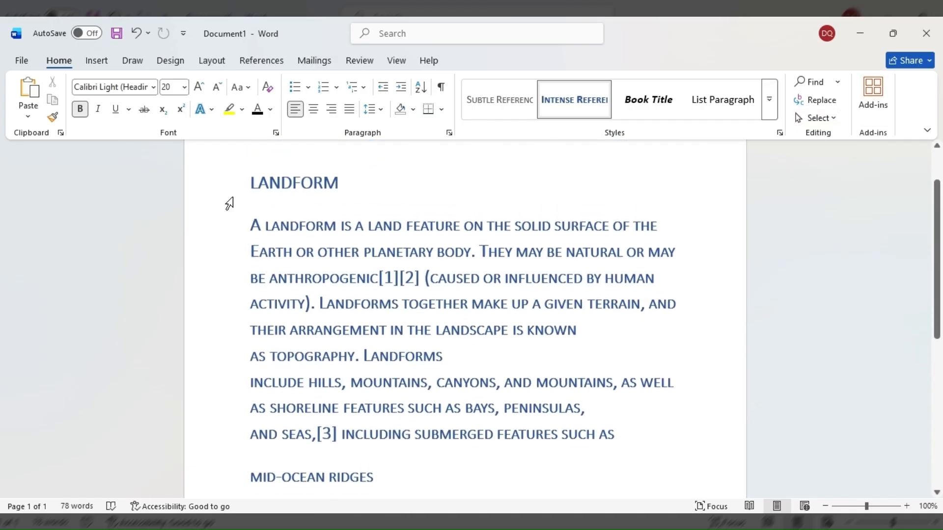
pyautogui.click(227, 197)
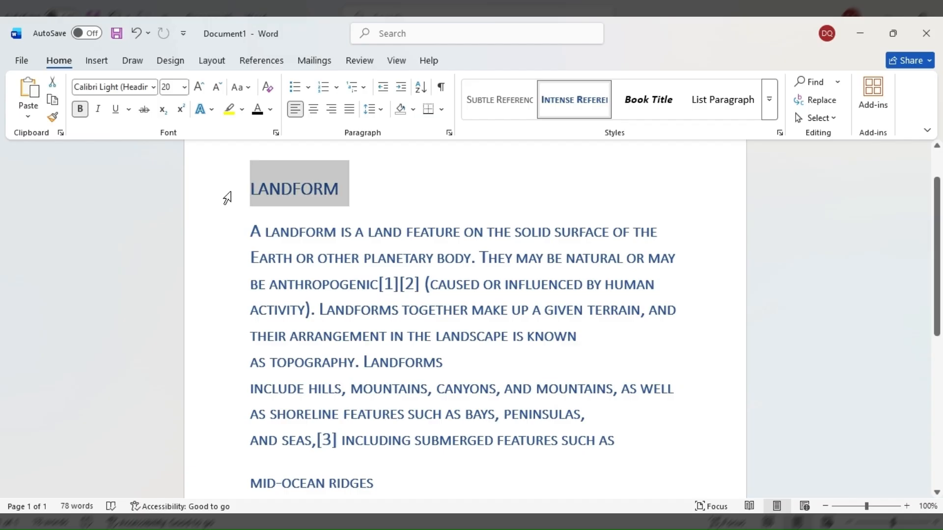
pyautogui.click(352, 203)
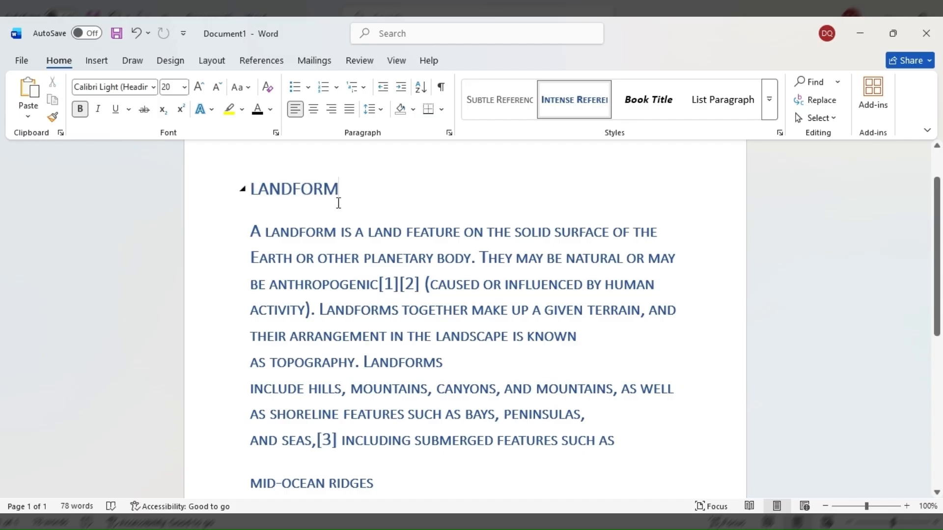
# - Undo the MOUNTAINS replacement and the Intense Reference style on the text, and redo both changes
pyautogui.click(132, 34)
pyautogui.click(132, 34)
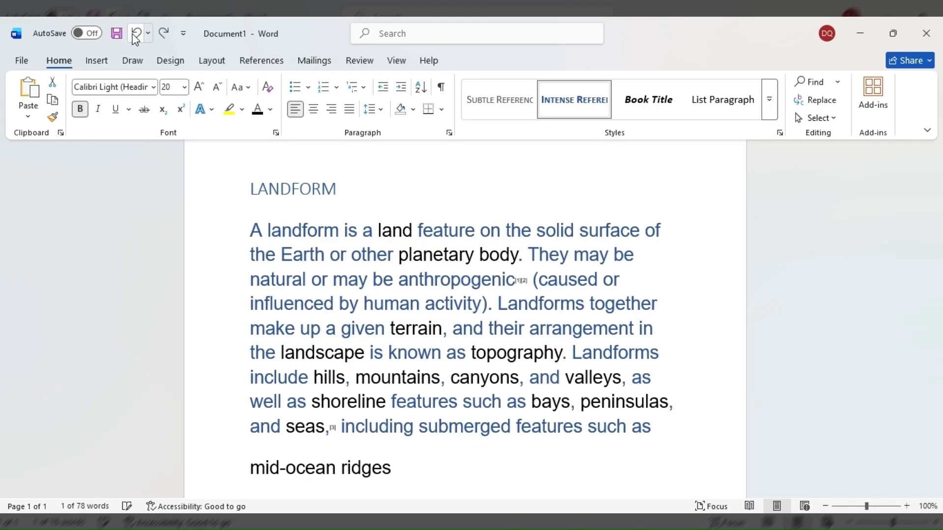
pyautogui.click(132, 34)
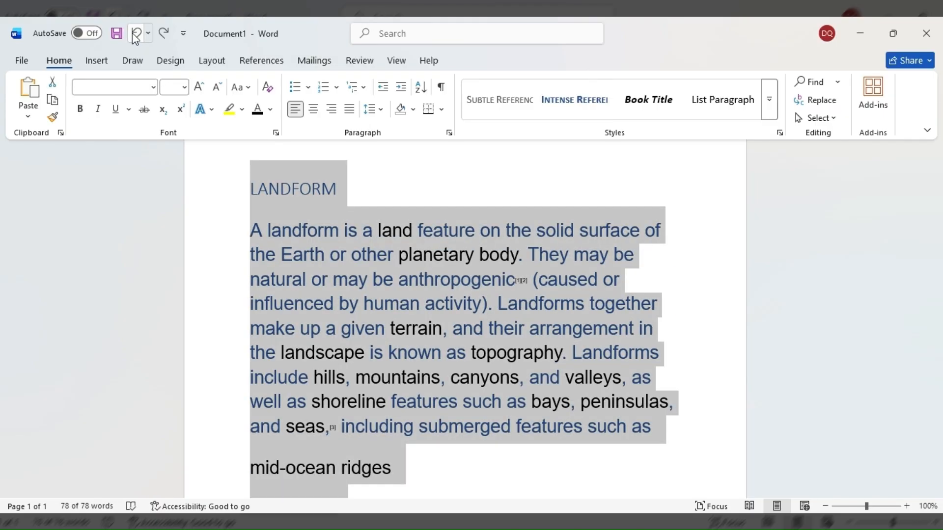
pyautogui.click(163, 34)
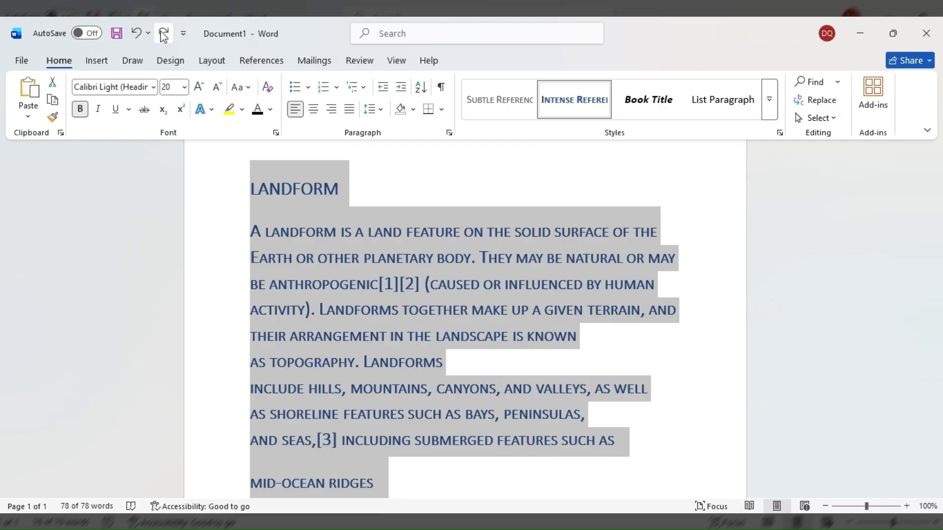
pyautogui.click(163, 34)
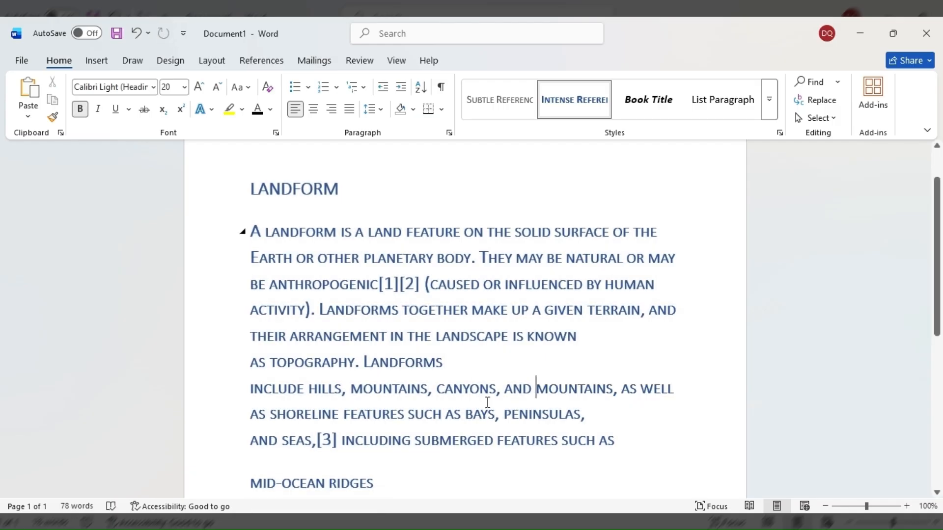
# - Undo the replacement, style, spacing and cleared formatting back to the centred LANDFORM title with the diamond-bulleted list, and clear the selection
pyautogui.click(136, 33)
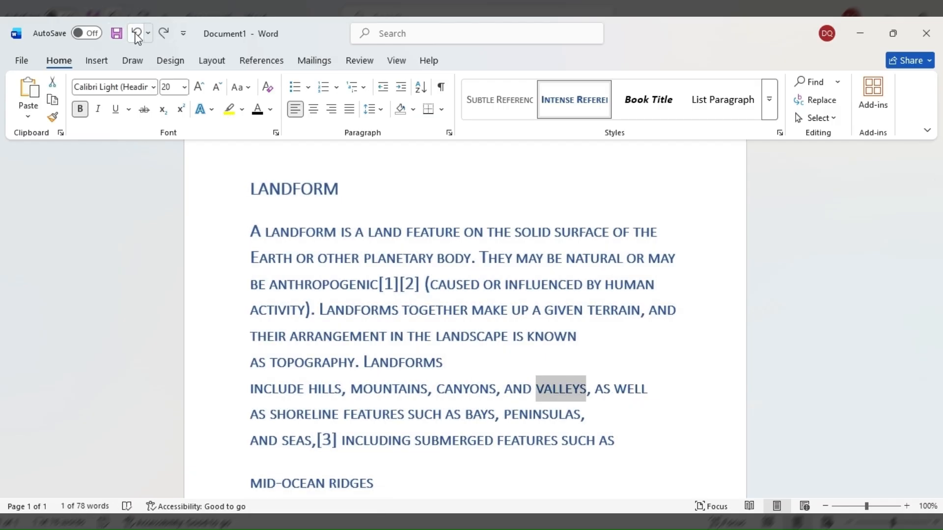
pyautogui.click(136, 34)
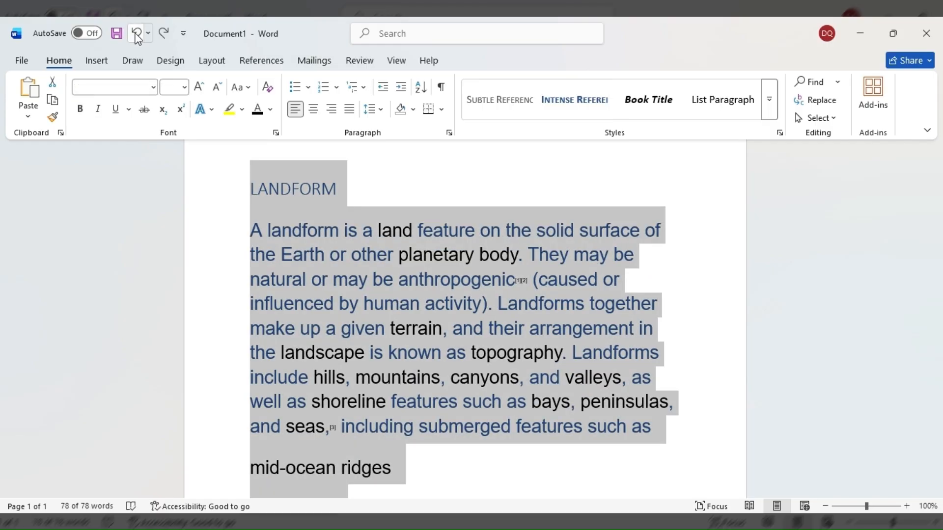
pyautogui.click(137, 34)
pyautogui.click(136, 34)
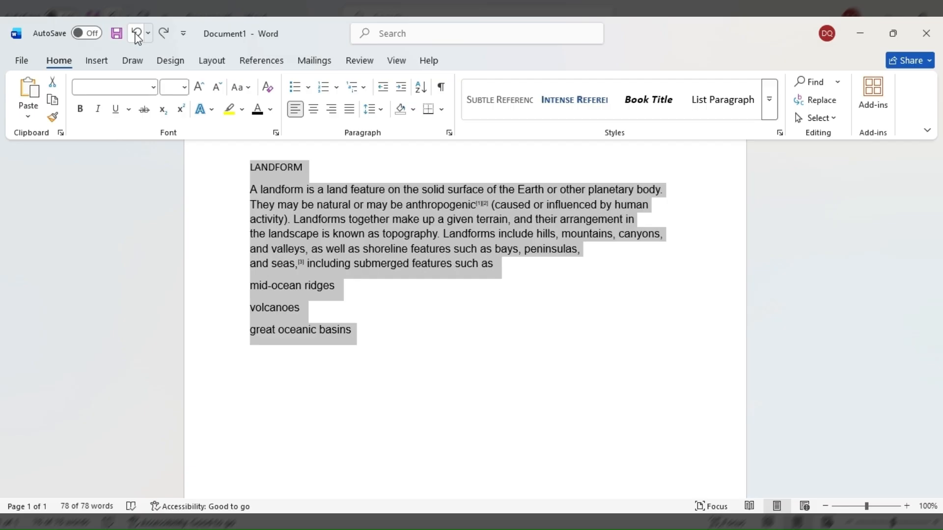
pyautogui.click(164, 34)
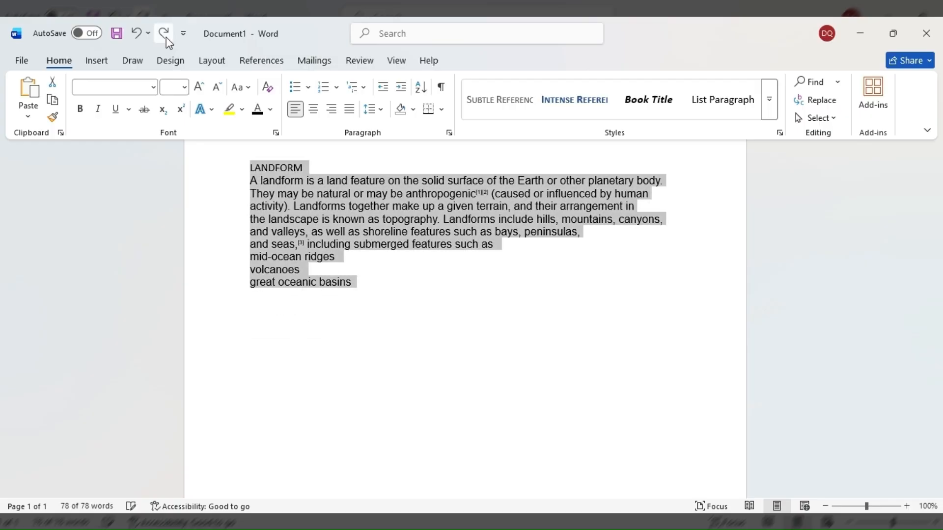
pyautogui.click(137, 34)
pyautogui.click(137, 34)
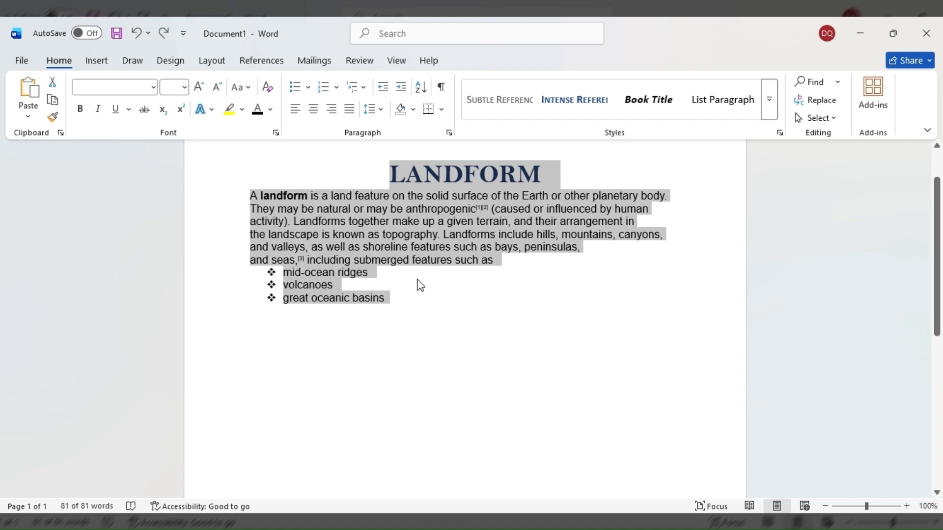
pyautogui.click(428, 323)
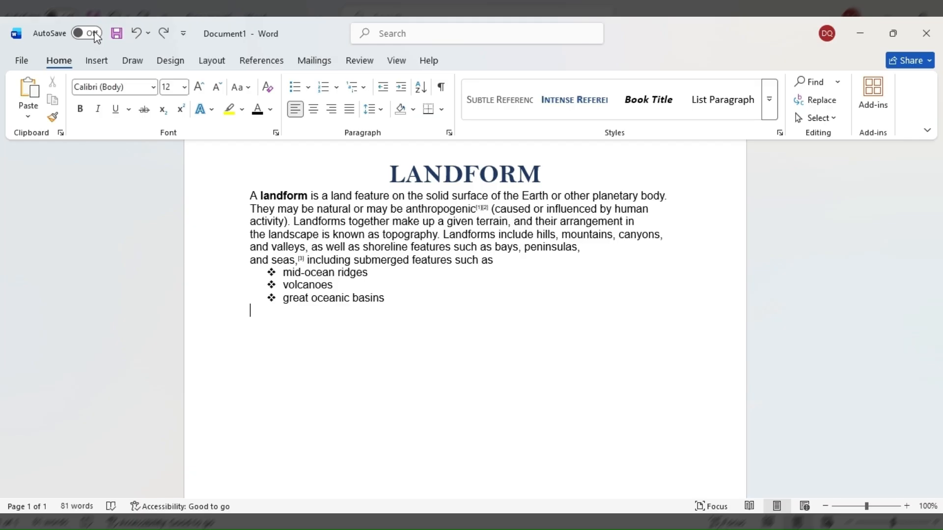
pyautogui.click(118, 183)
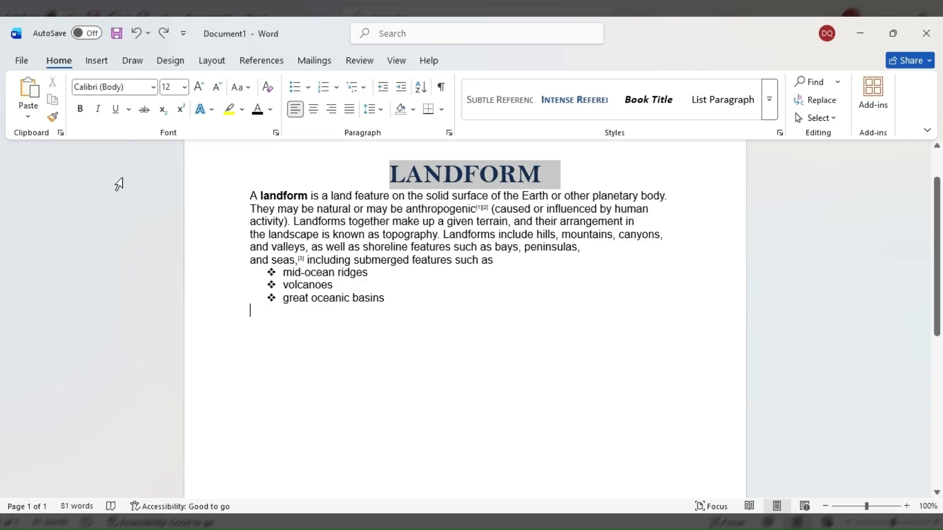
pyautogui.click(231, 210)
pyautogui.click(223, 185)
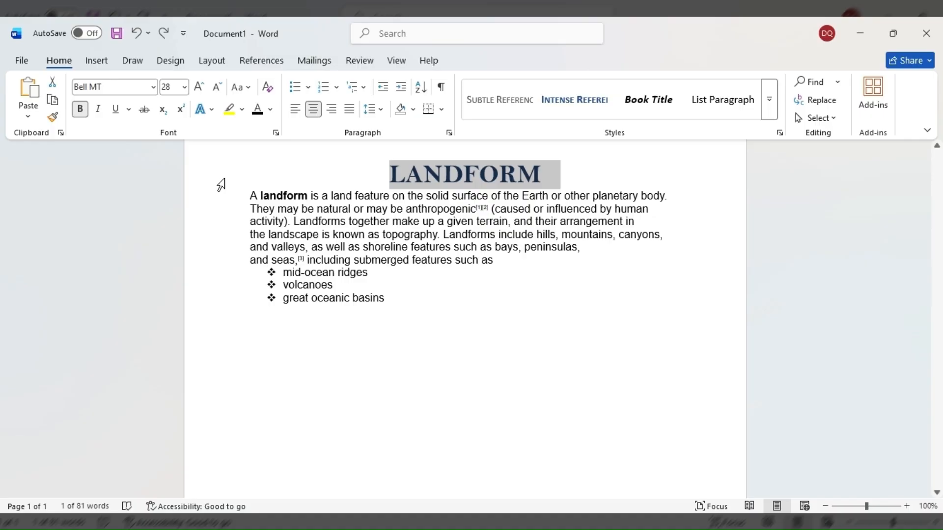
pyautogui.click(406, 288)
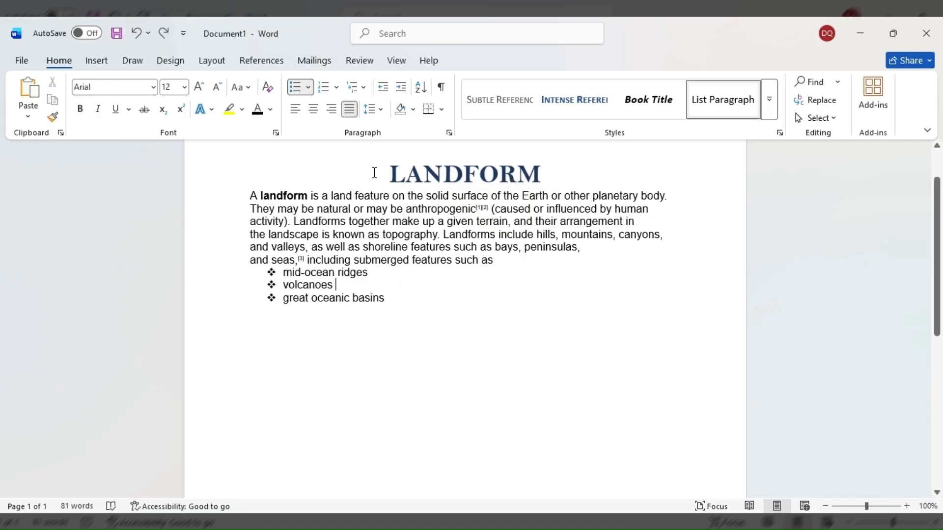
pyautogui.click(375, 174)
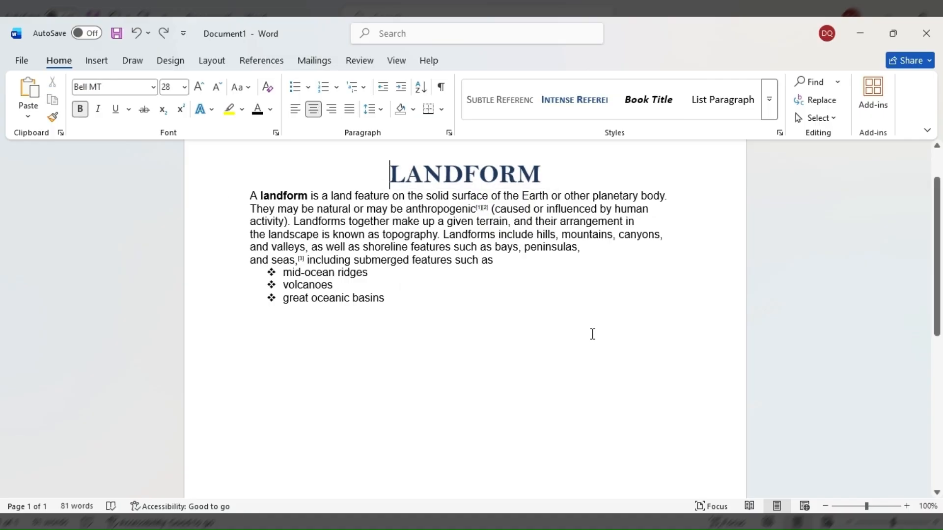
# - Save the document under the name LANDFORM in the OneDrive Documents folder
pyautogui.click(116, 33)
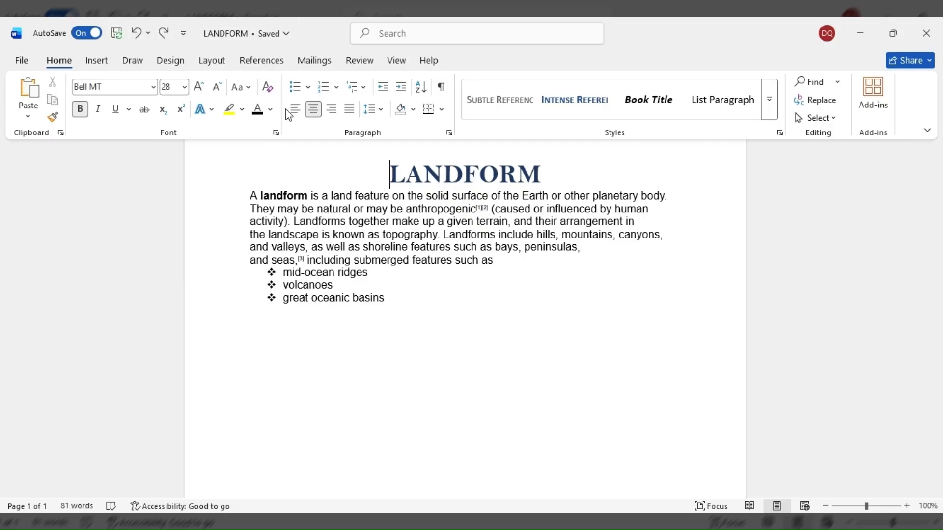
# - Open the print settings for the document and look through the list of available printers
pyautogui.click(22, 60)
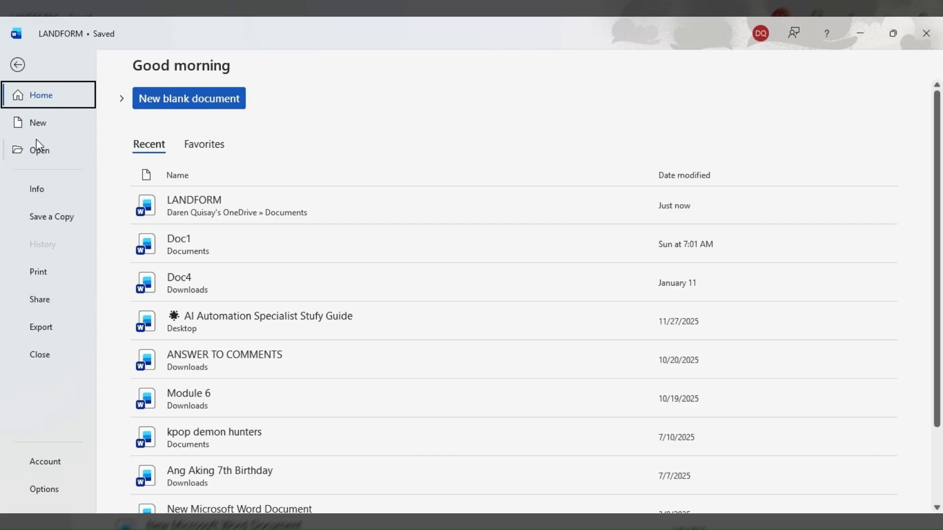
pyautogui.click(39, 277)
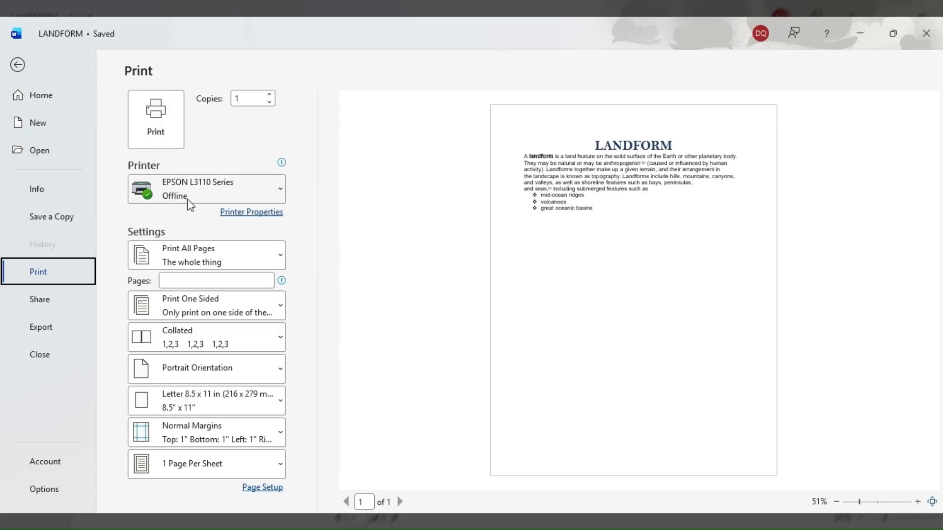
pyautogui.click(278, 192)
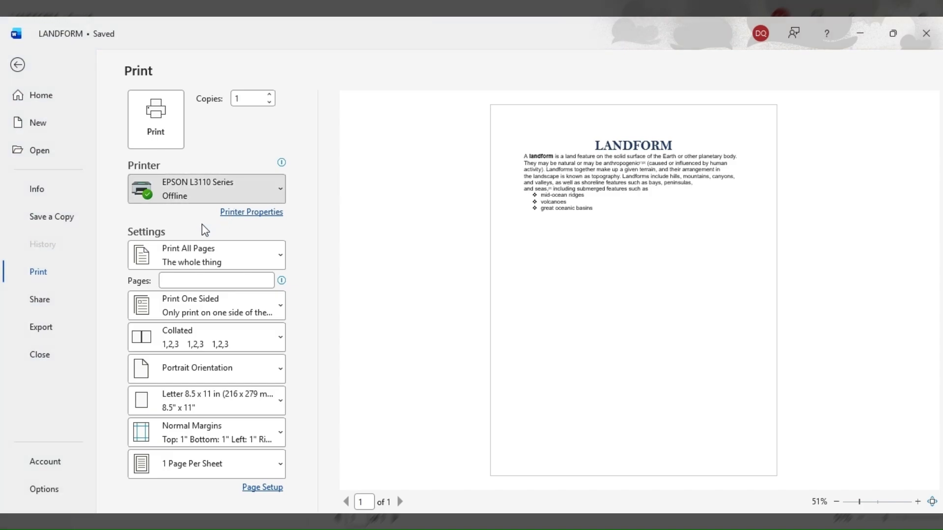
pyautogui.click(187, 215)
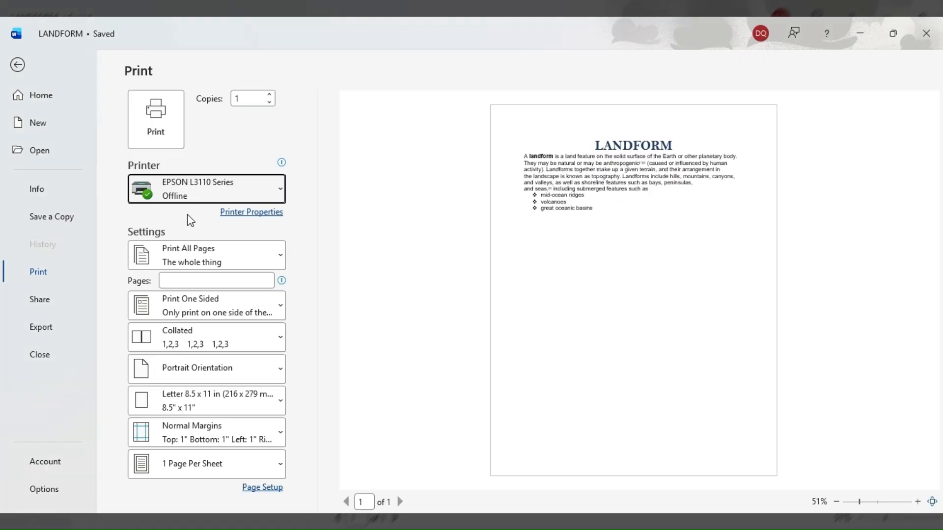
pyautogui.click(249, 201)
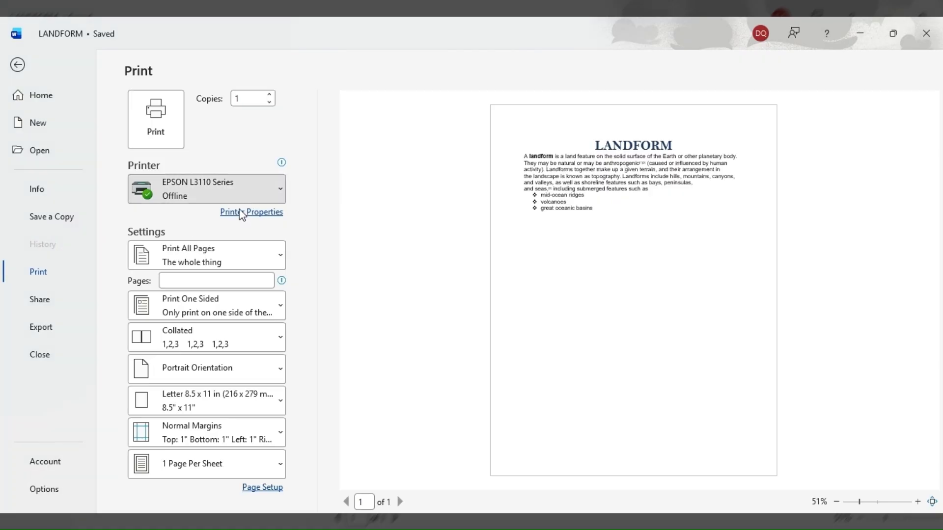
pyautogui.click(199, 229)
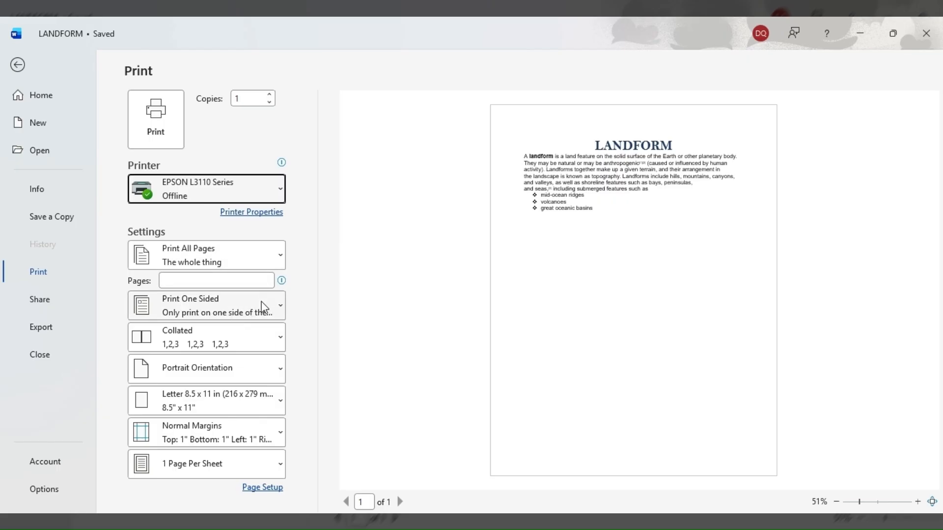
# - Enter 2 as the page range to print and clear the range again
pyautogui.click(187, 281)
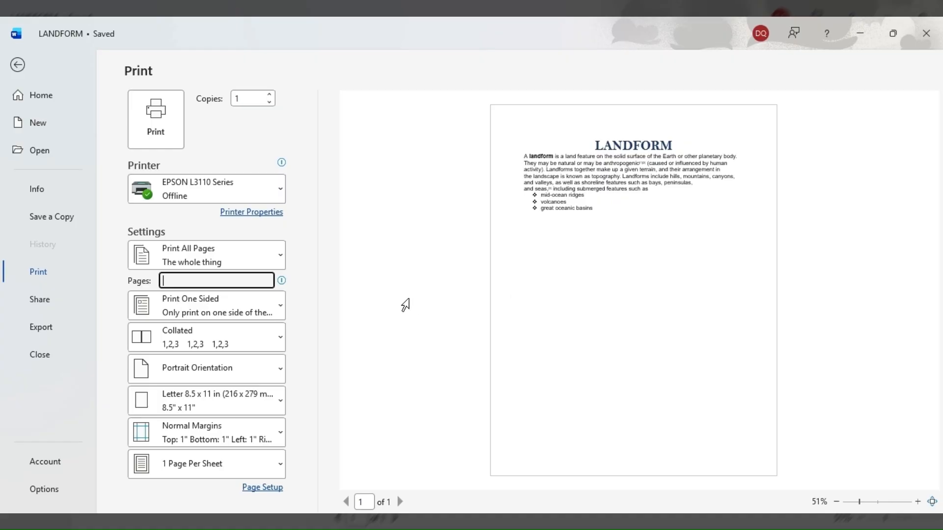
pyautogui.write('2')
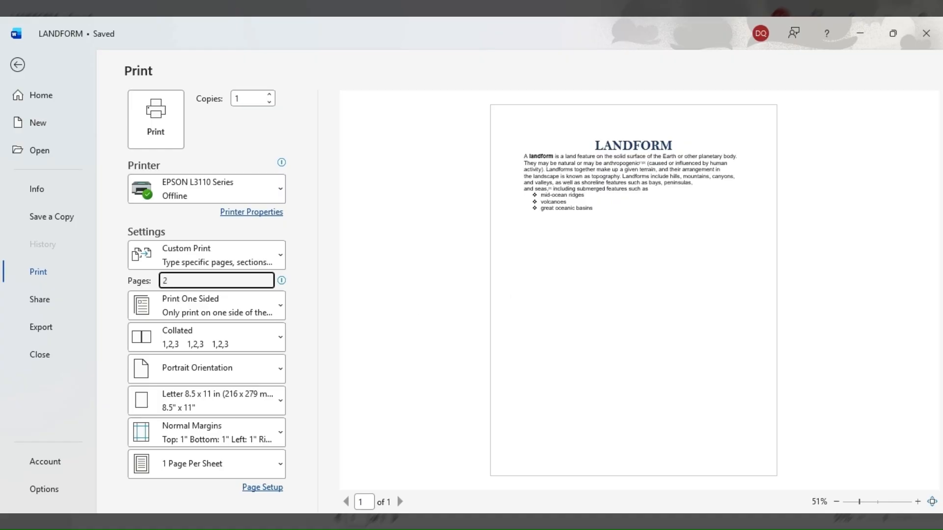
pyautogui.press('BackSpace')
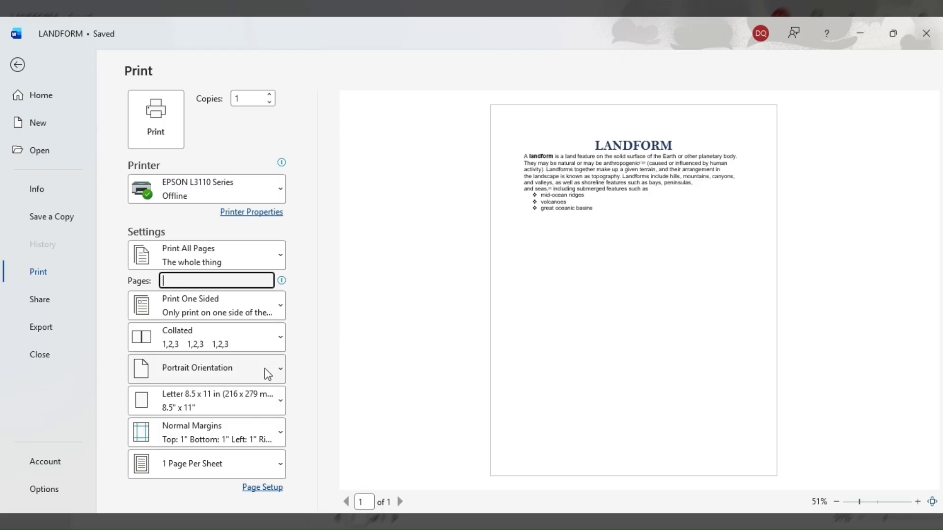
# - Check the page orientation options, set the print paper size to 8.5 x 13 in and return to the document
pyautogui.click(268, 374)
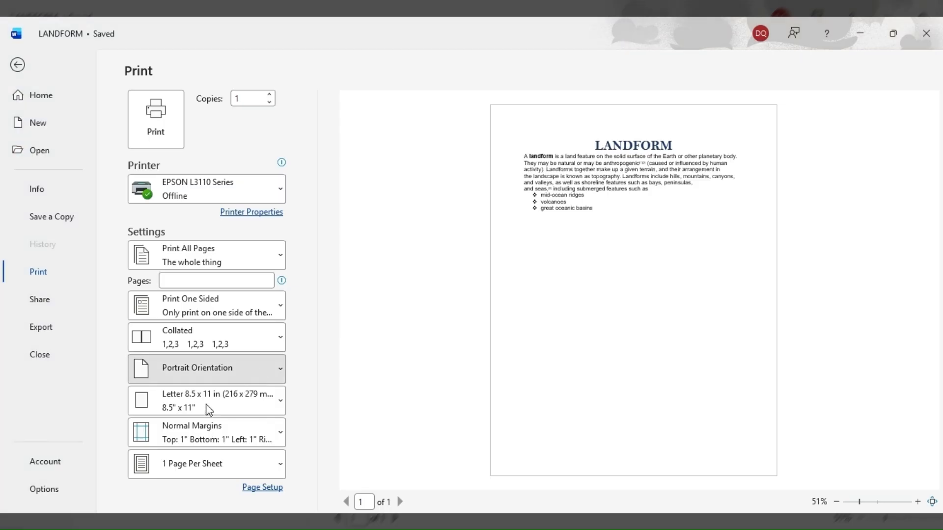
pyautogui.click(331, 356)
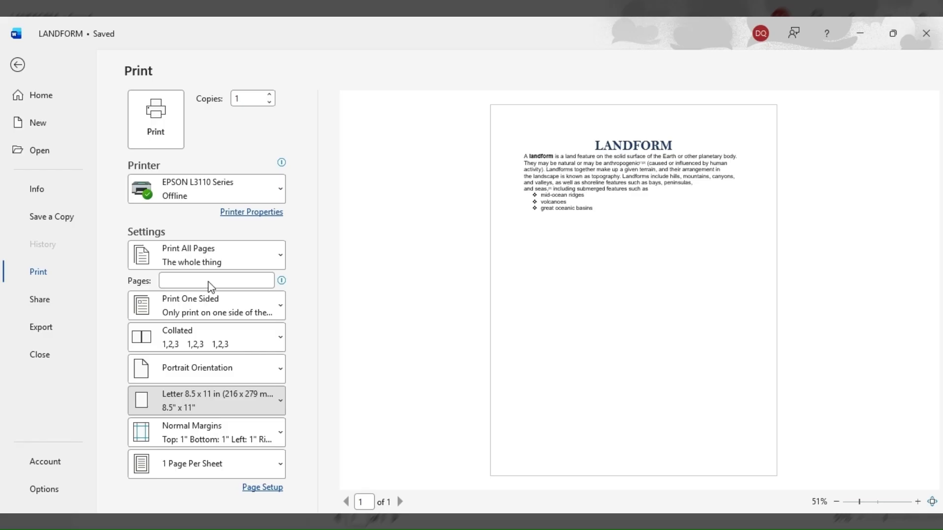
pyautogui.click(208, 282)
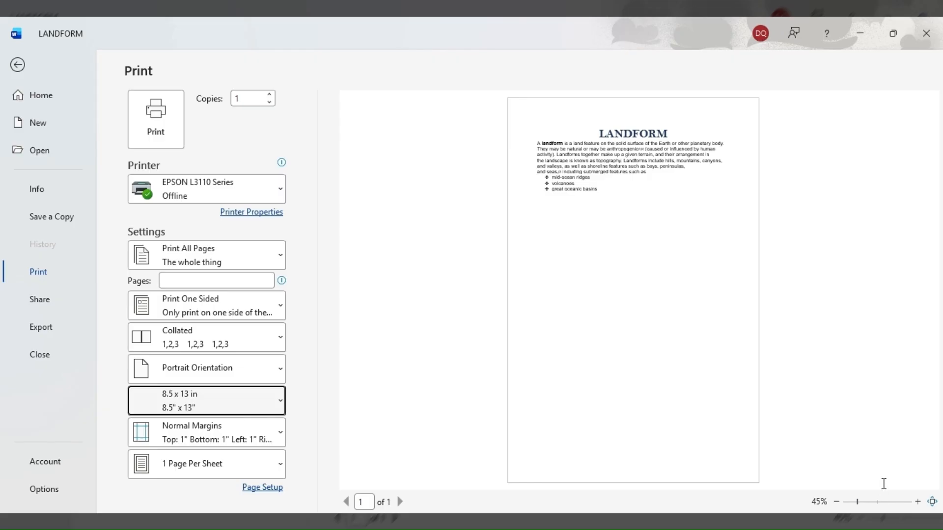
pyautogui.click(269, 406)
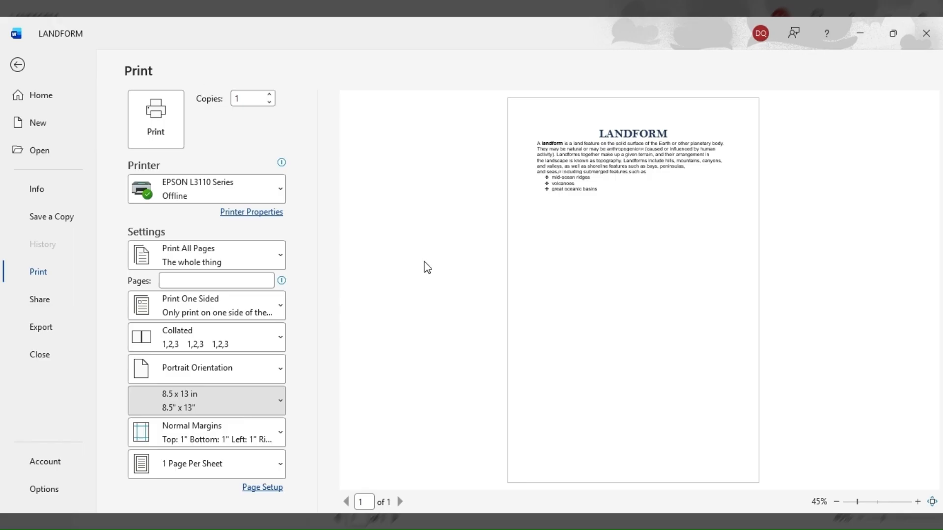
pyautogui.press('Escape')
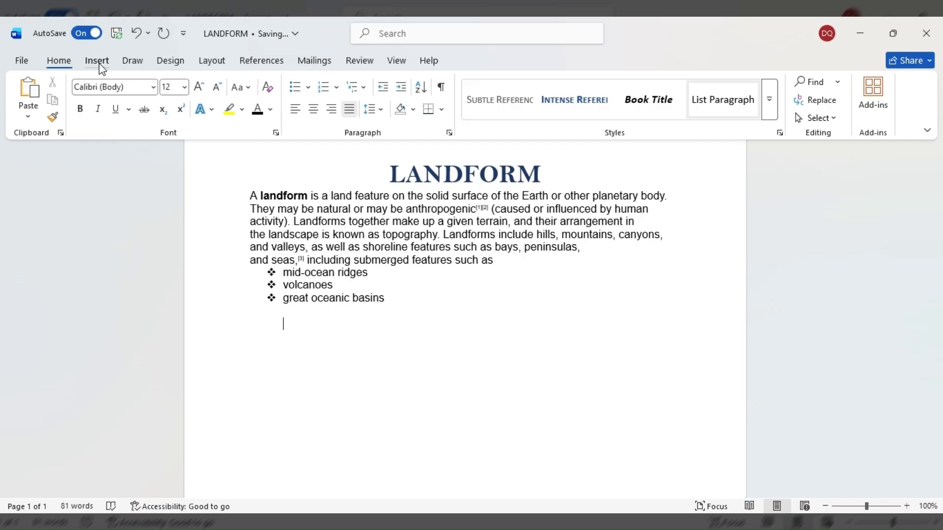
# - Insert a built-in cover page with right-aligned title, subtitle and abstract placeholders before the LANDFORM page, and look it over
pyautogui.click(99, 64)
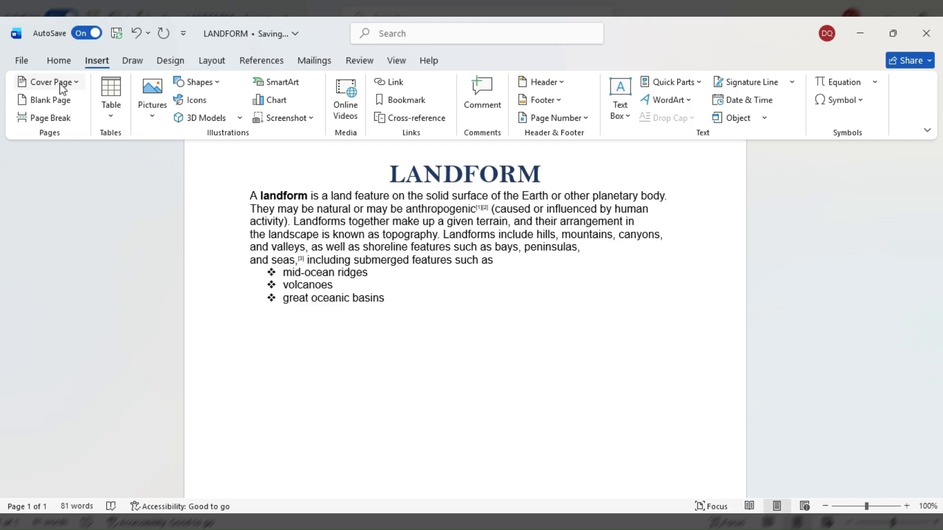
pyautogui.scroll(3, 215, 215)
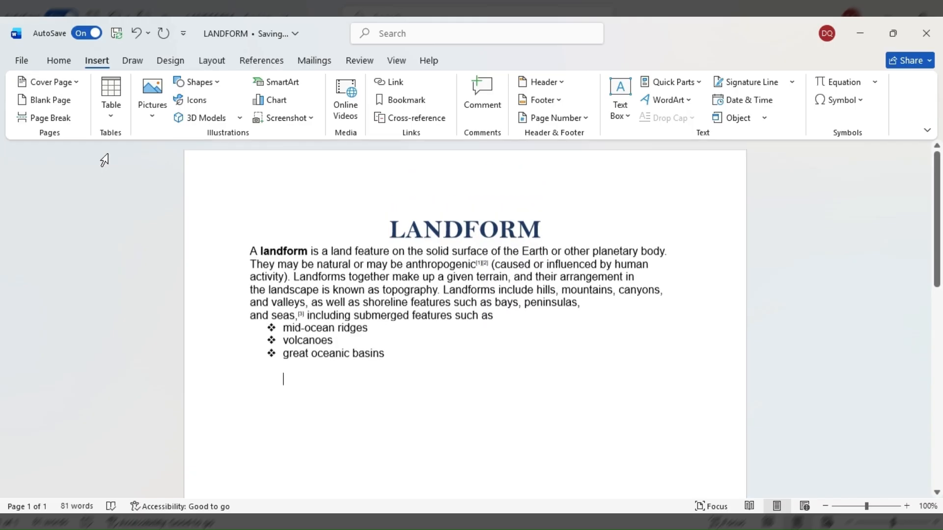
pyautogui.click(45, 81)
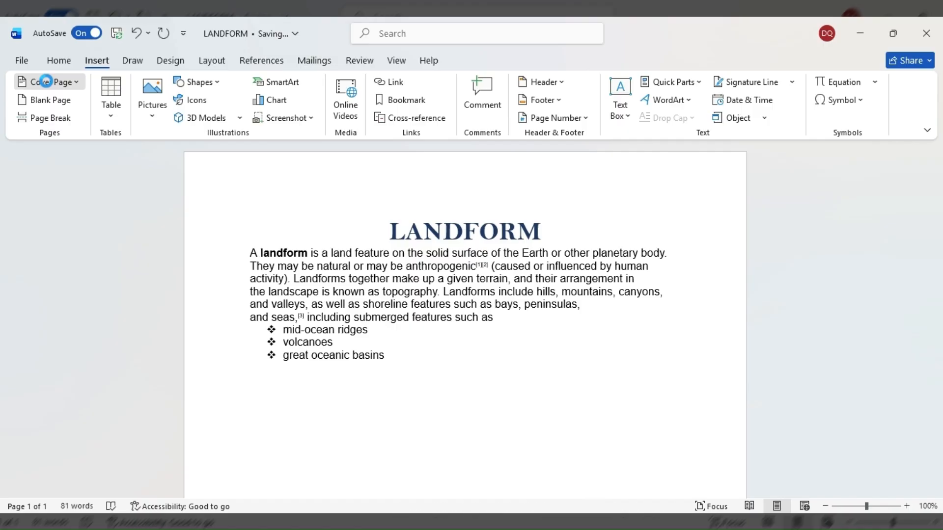
pyautogui.click(45, 81)
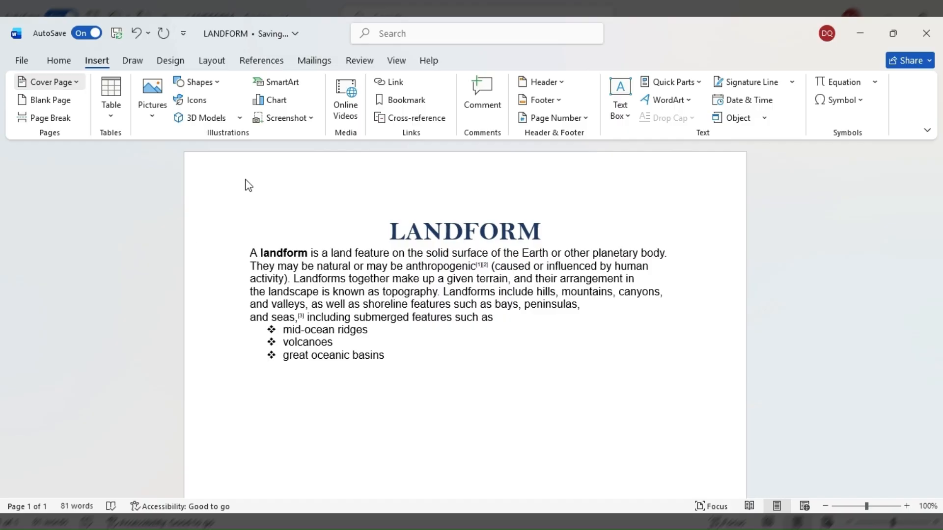
pyautogui.scroll(-10, 359, 302)
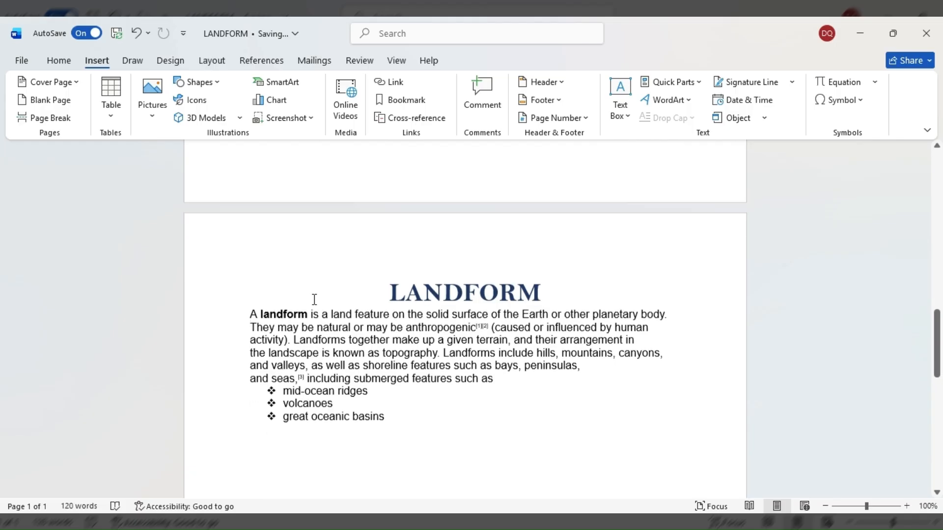
pyautogui.scroll(7, 313, 299)
pyautogui.scroll(4, 310, 304)
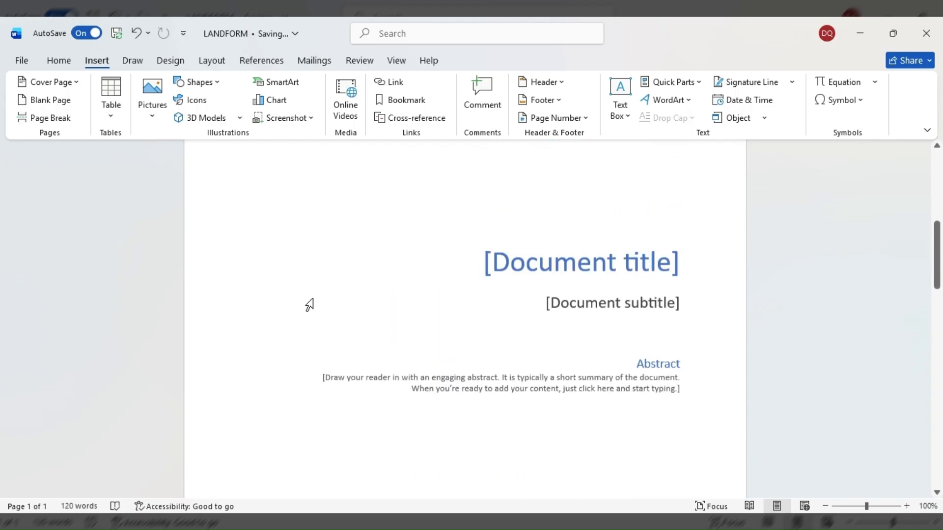
# - Insert a blank page between the cover page and the LANDFORM heading
pyautogui.scroll(-4, 319, 295)
pyautogui.scroll(-9, 325, 289)
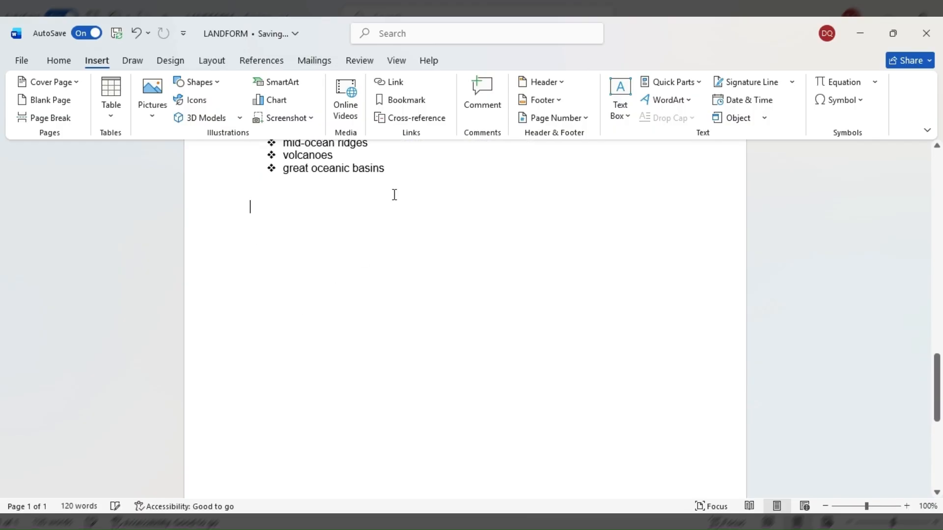
pyautogui.scroll(8, 291, 225)
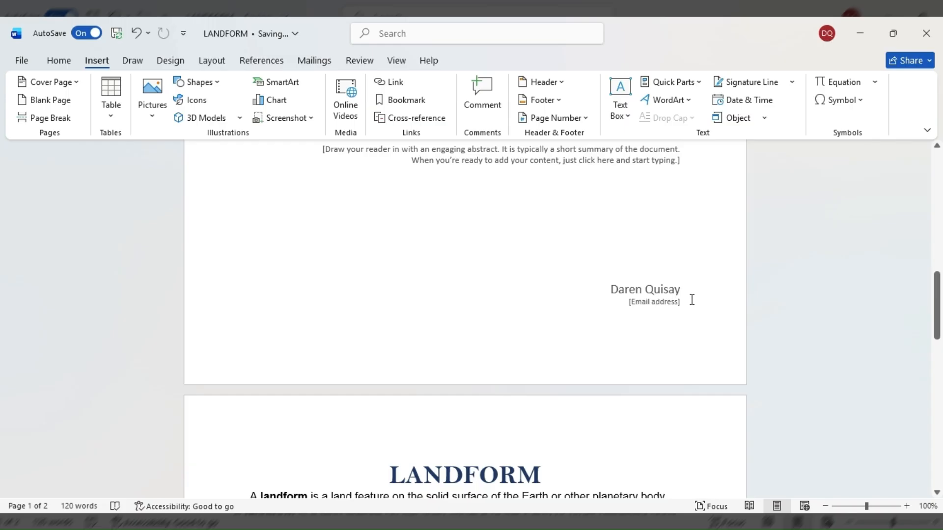
pyautogui.click(691, 299)
pyautogui.click(608, 353)
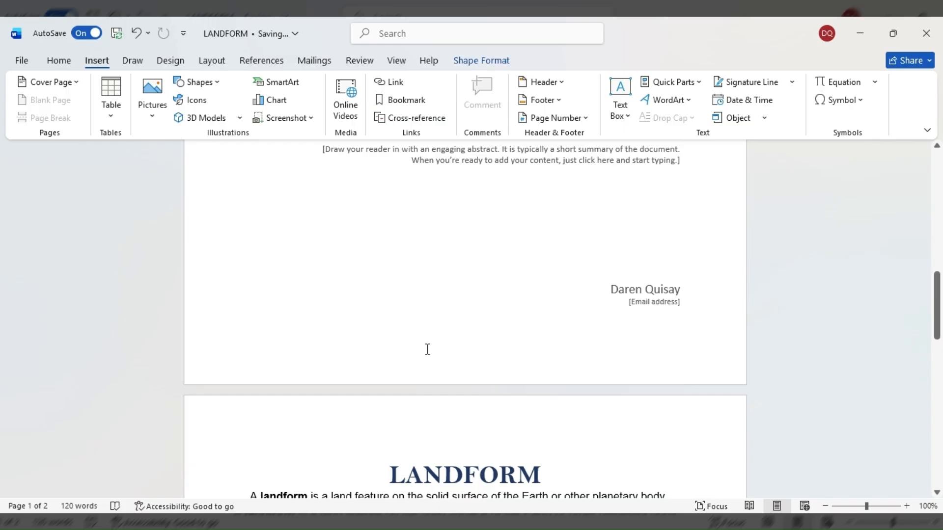
pyautogui.click(318, 422)
pyautogui.scroll(-1, 295, 417)
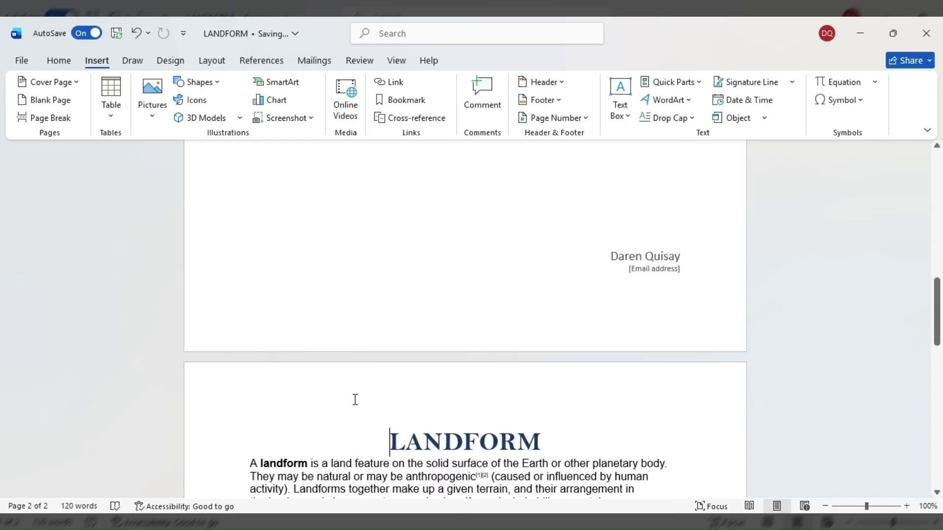
pyautogui.click(51, 101)
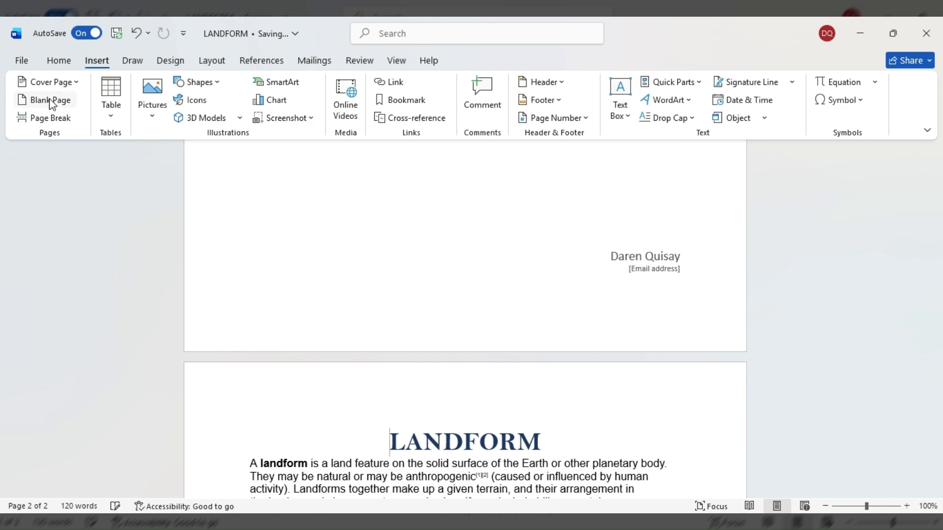
# - Insert a page break on the blank page after the cover page and look over the resulting pages
pyautogui.scroll(3, 446, 399)
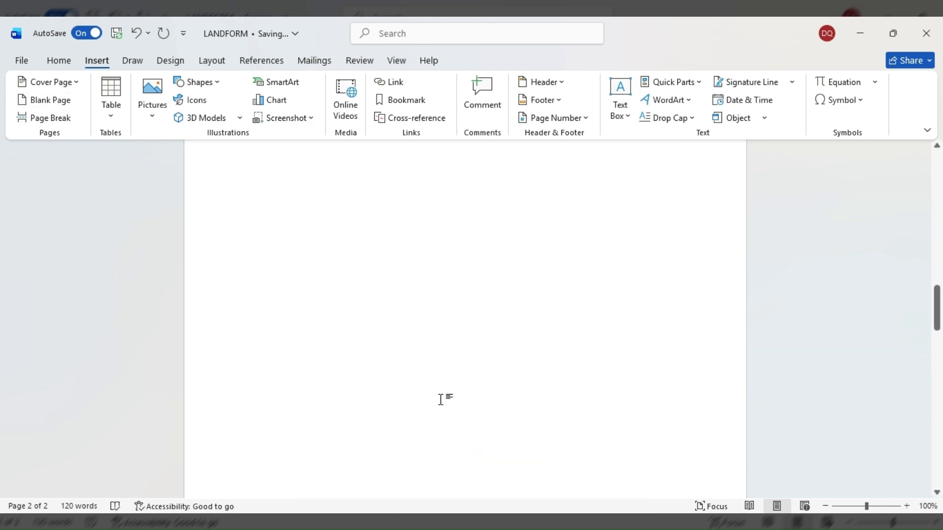
pyautogui.scroll(4, 440, 397)
pyautogui.scroll(-2, 469, 341)
pyautogui.scroll(-10, 383, 299)
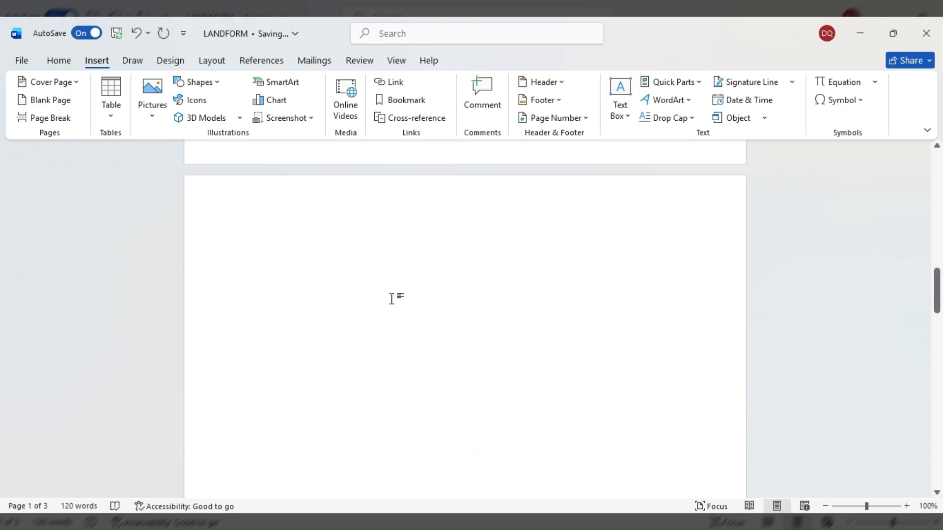
pyautogui.scroll(-3, 401, 362)
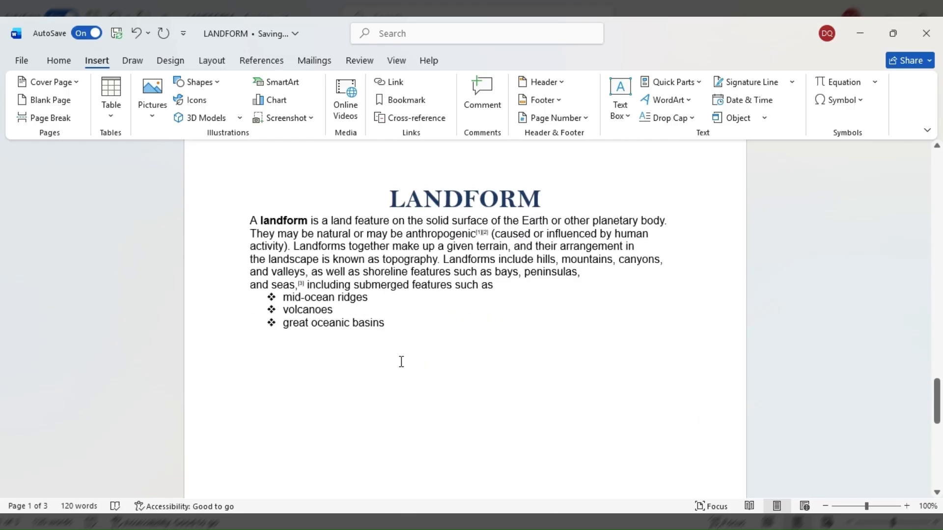
pyautogui.scroll(6, 400, 362)
pyautogui.scroll(7, 427, 247)
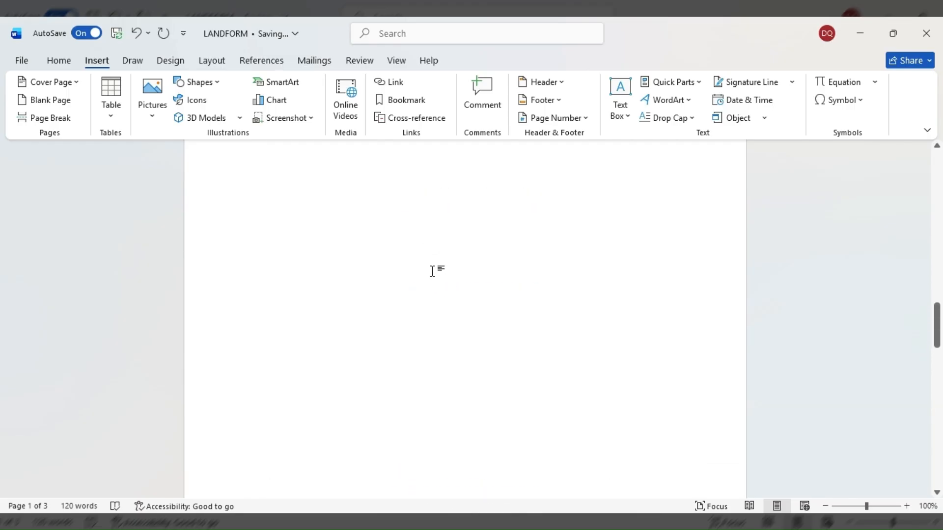
pyautogui.click(435, 276)
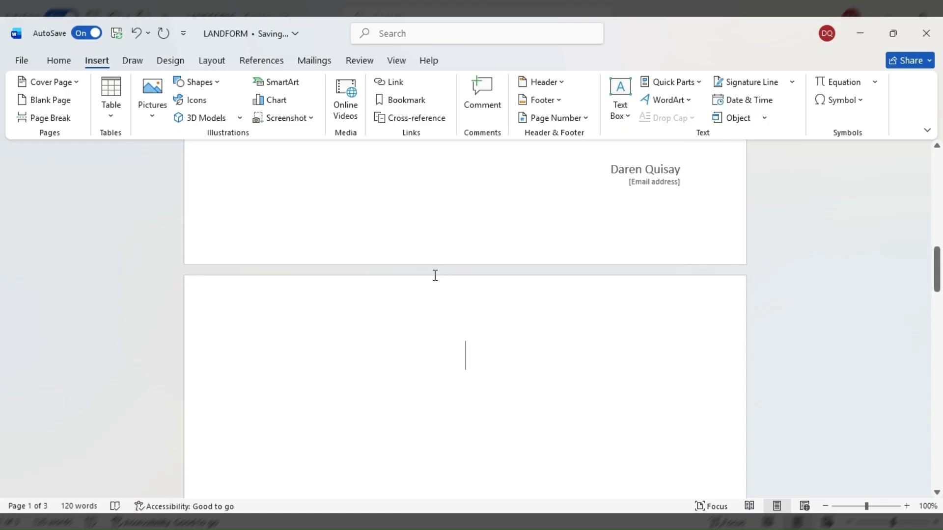
pyautogui.click(48, 121)
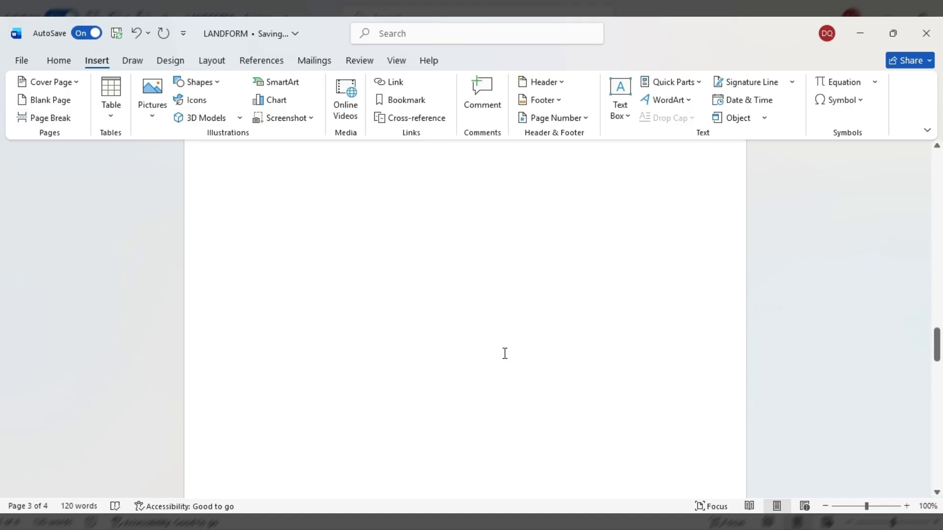
pyautogui.scroll(-8, 505, 353)
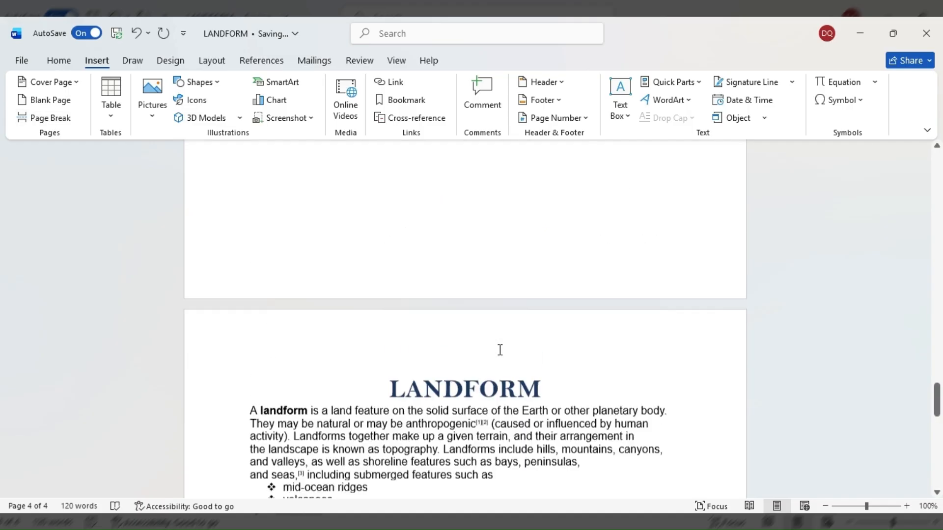
pyautogui.scroll(10, 500, 349)
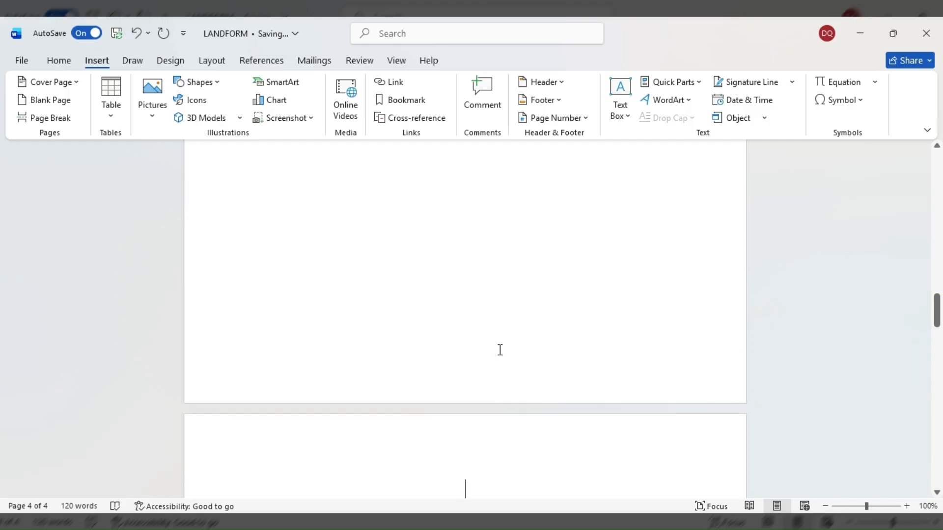
pyautogui.scroll(9, 498, 350)
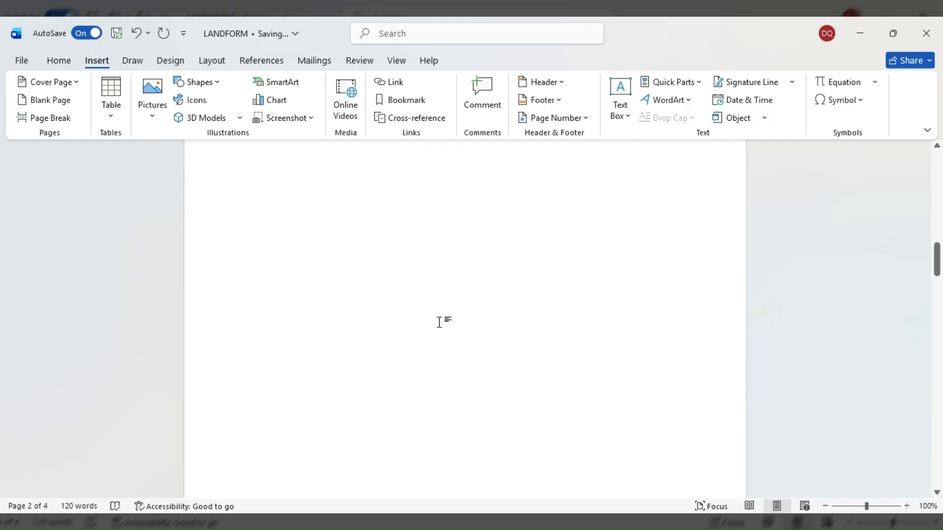
# - Insert a table with four columns and three rows on the blank page just before the LANDFORM page
pyautogui.click(417, 254)
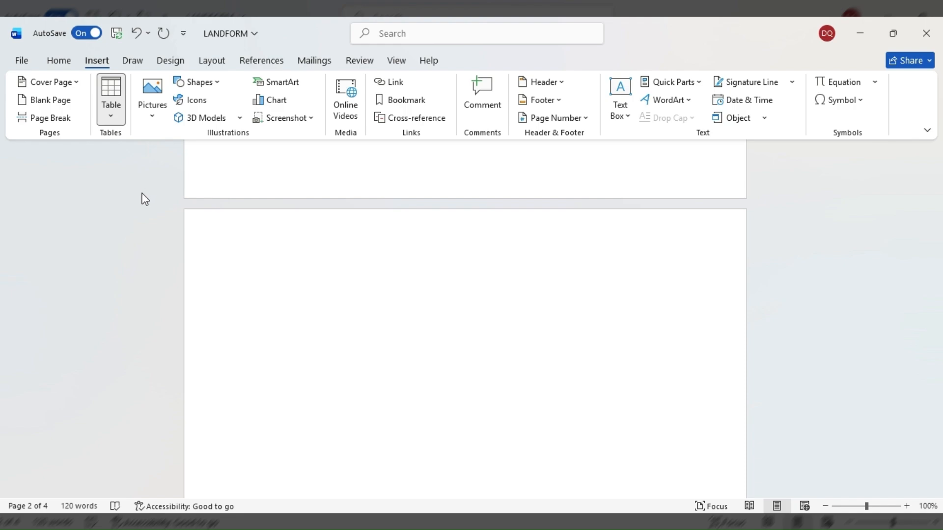
pyautogui.scroll(10, 438, 324)
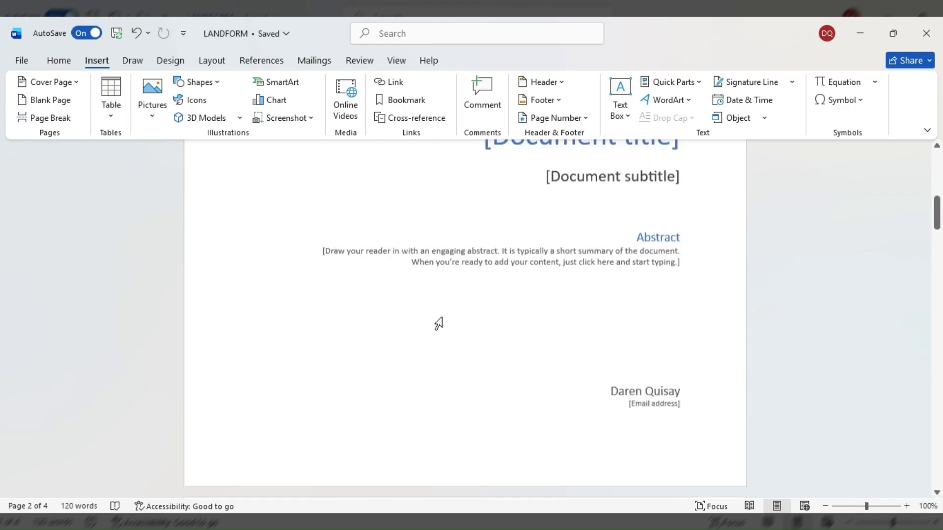
pyautogui.scroll(-10, 434, 314)
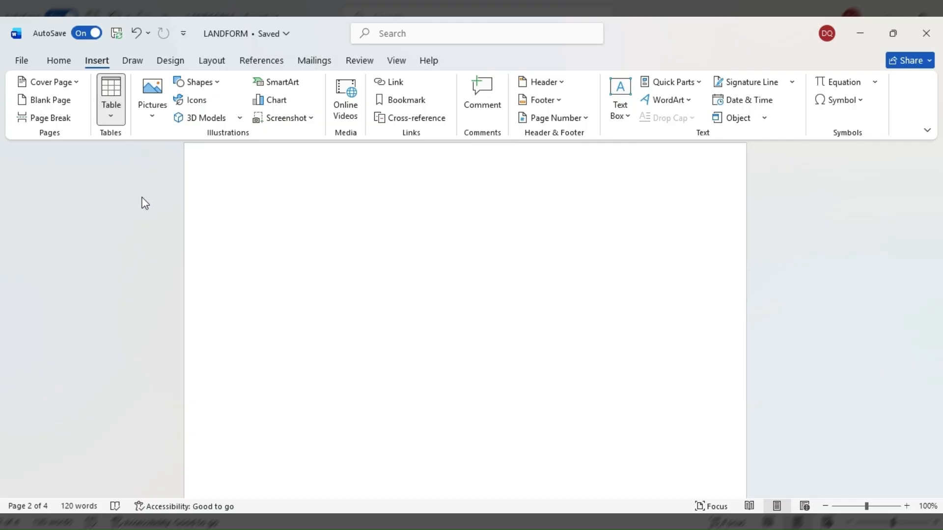
pyautogui.click(161, 196)
pyautogui.scroll(-8, 465, 328)
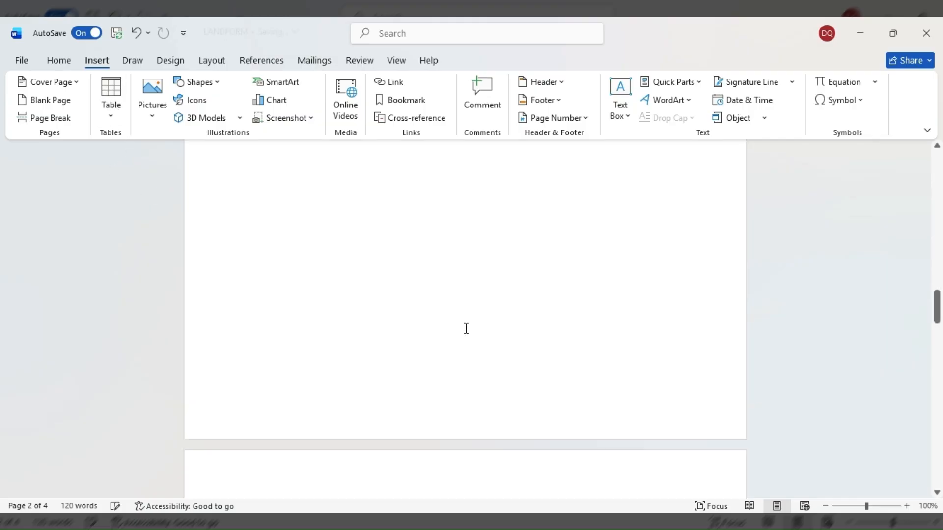
pyautogui.scroll(-6, 405, 313)
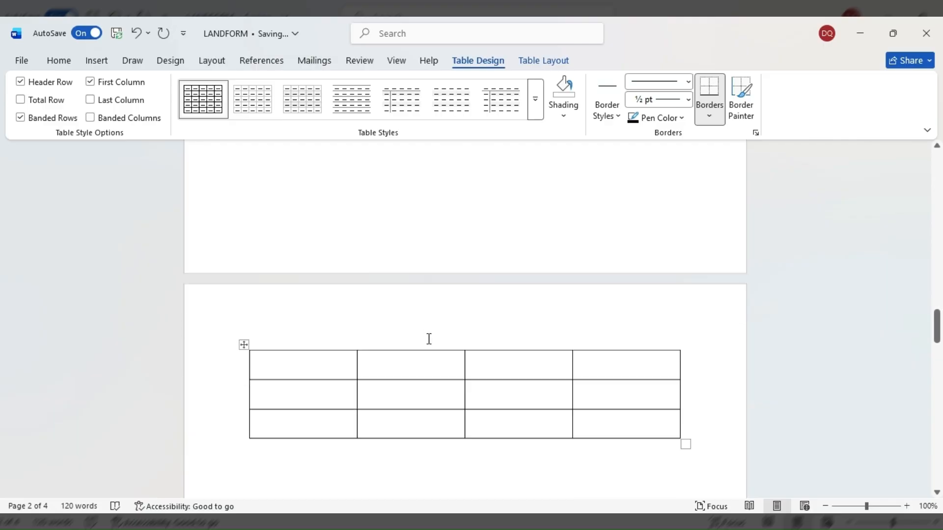
pyautogui.scroll(2, 432, 334)
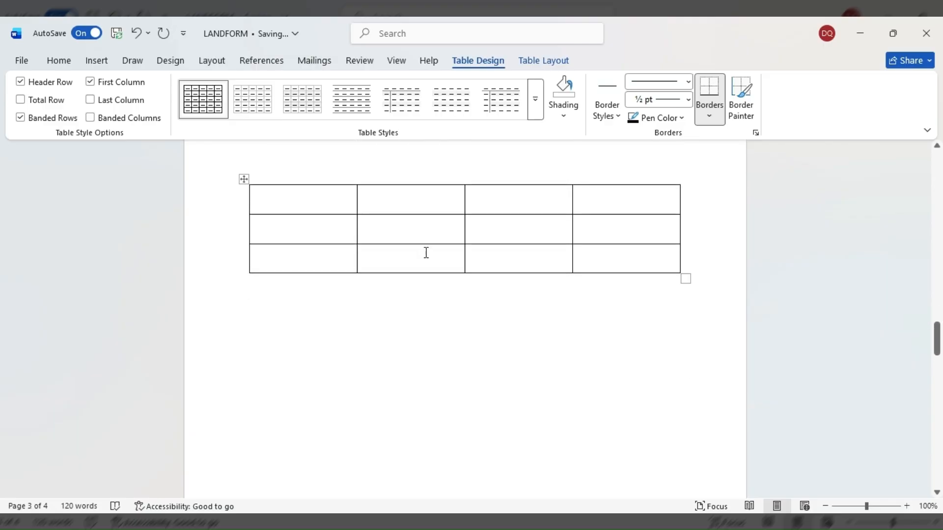
# - Try a light grid and two plain borderless styles on the table, and return to the black full-grid style
pyautogui.click(248, 105)
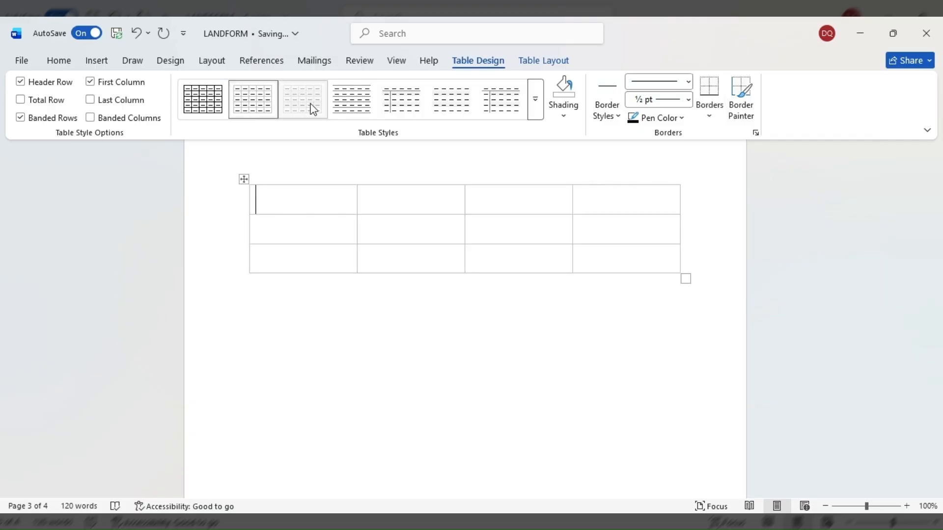
pyautogui.click(418, 110)
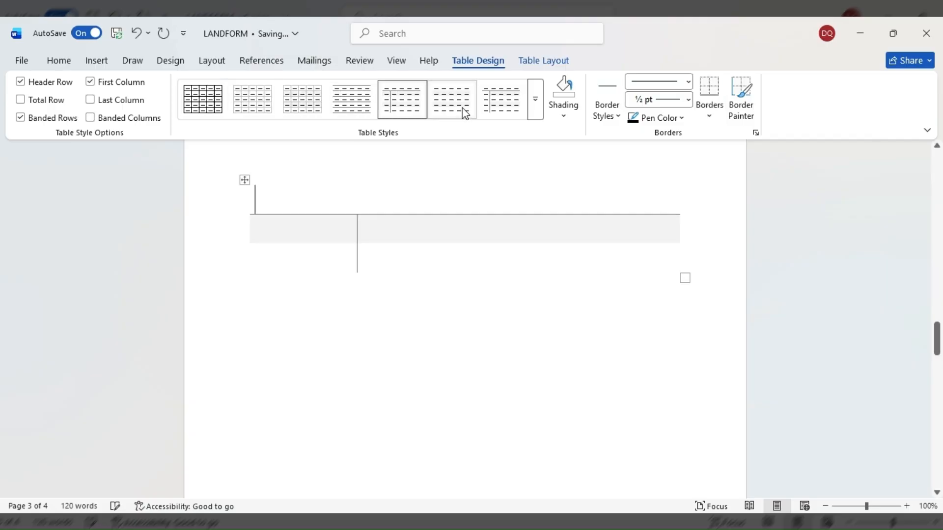
pyautogui.click(505, 107)
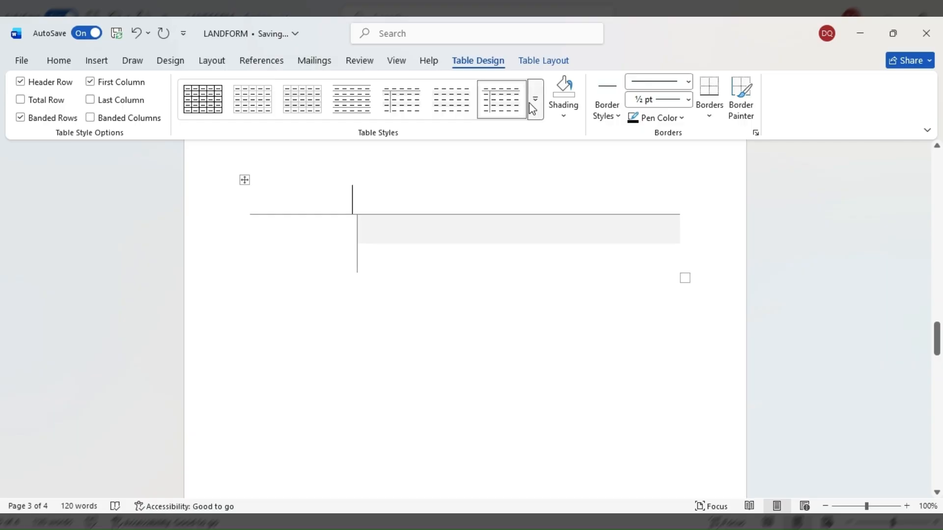
pyautogui.click(204, 98)
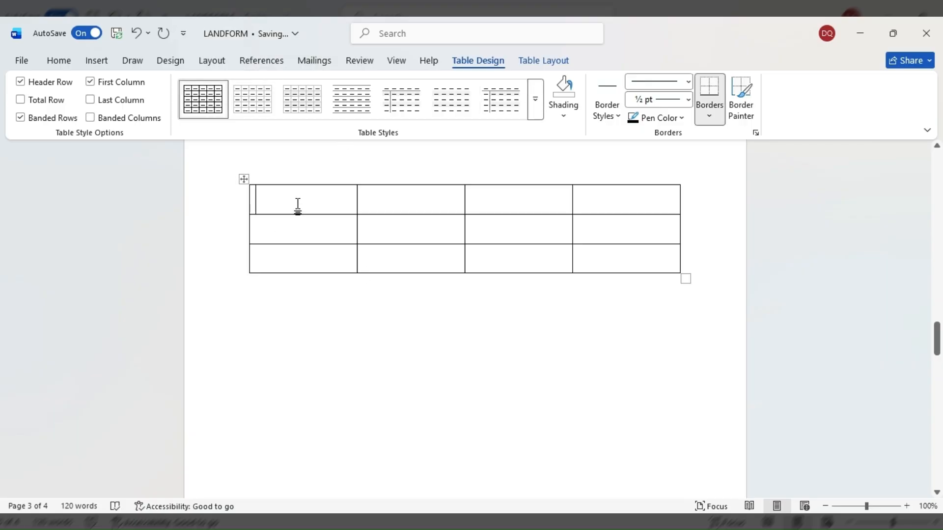
# - Widen the table's third column slightly by moving the border between the third and fourth columns outward
pyautogui.click(678, 271)
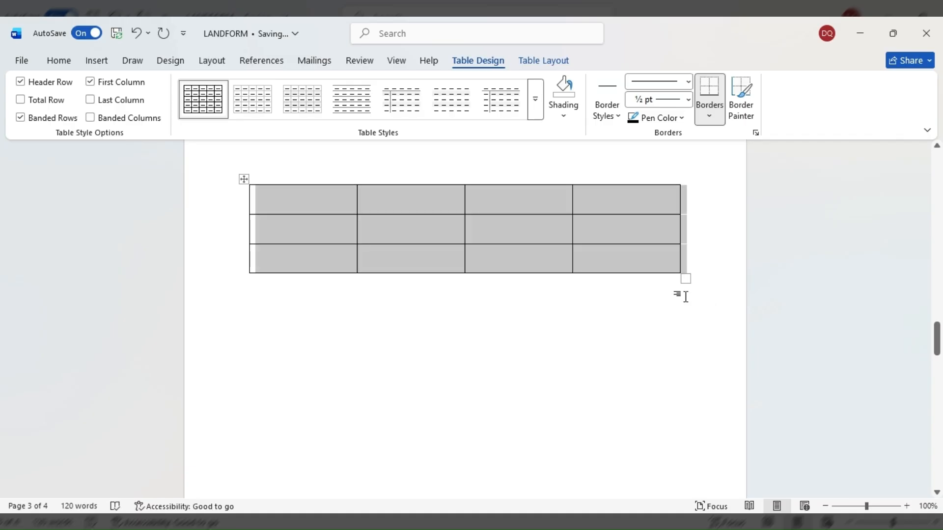
pyautogui.click(682, 294)
pyautogui.click(676, 268)
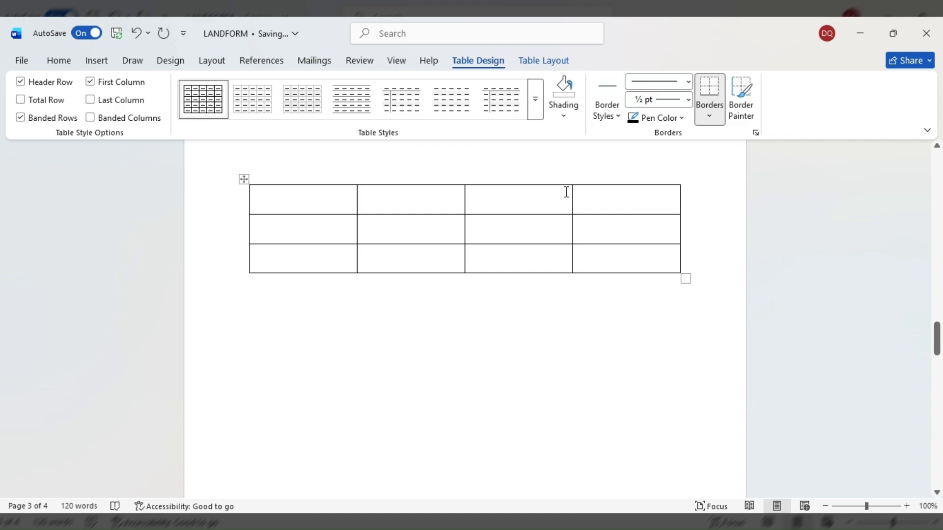
pyautogui.moveTo(570, 190)
pyautogui.mouseDown()
pyautogui.moveTo(606, 192)
pyautogui.moveTo(580, 195)
pyautogui.mouseUp()
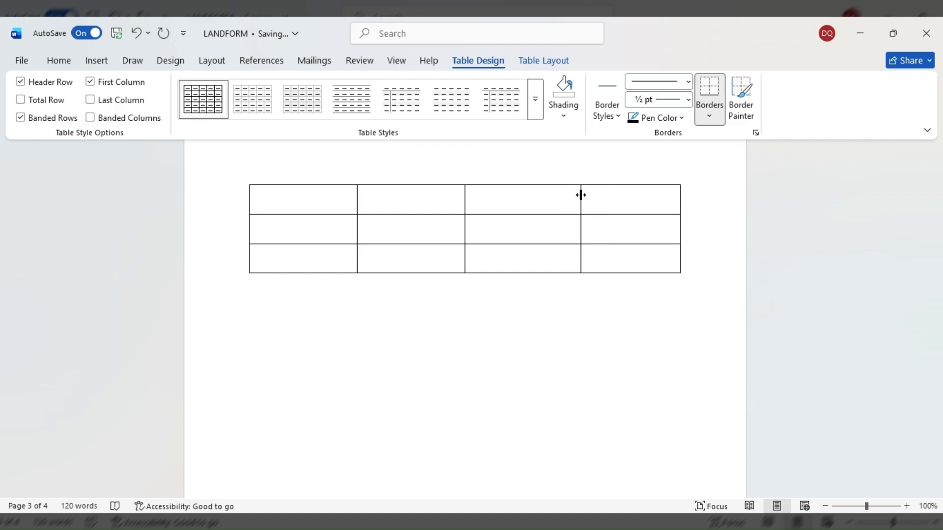
pyautogui.click(649, 316)
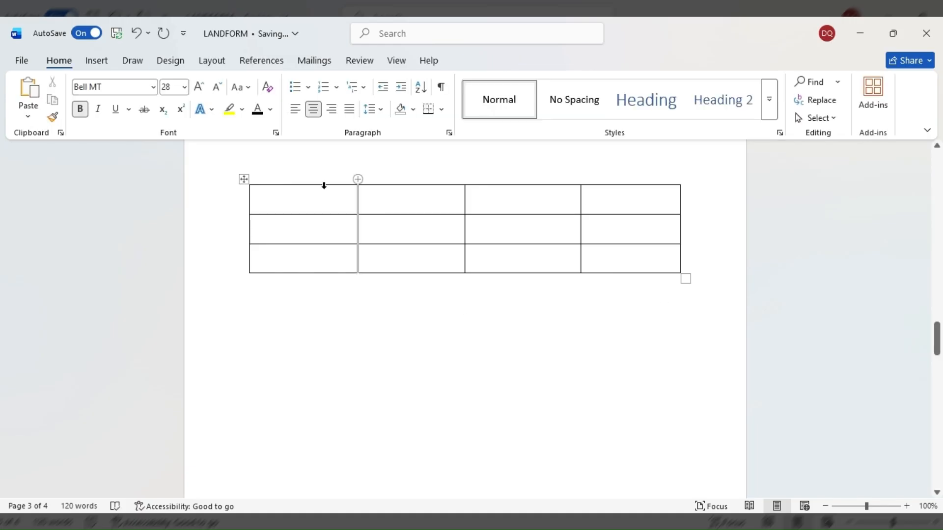
# - Select and deselect the whole table, and resize it from its lower-right corner to make its rows taller and its overall width slightly narrower
pyautogui.click(244, 180)
pyautogui.click(245, 181)
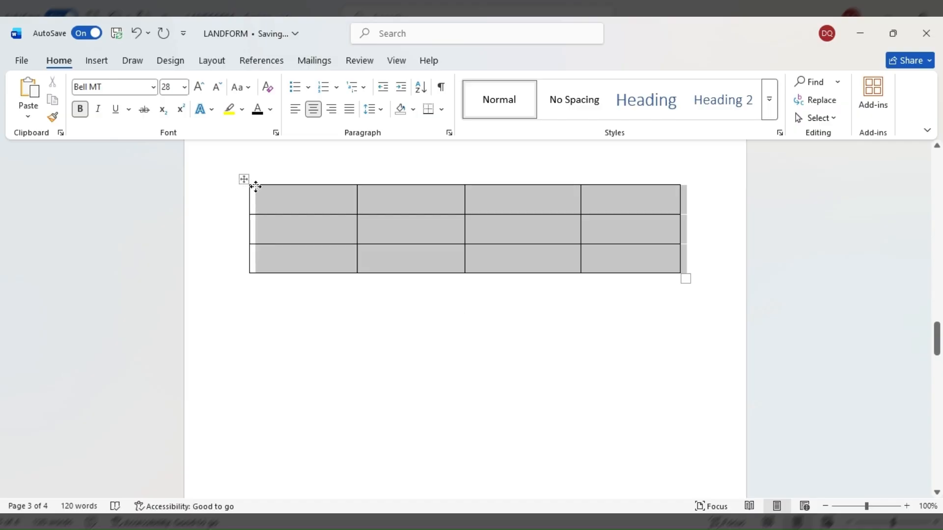
pyautogui.click(687, 281)
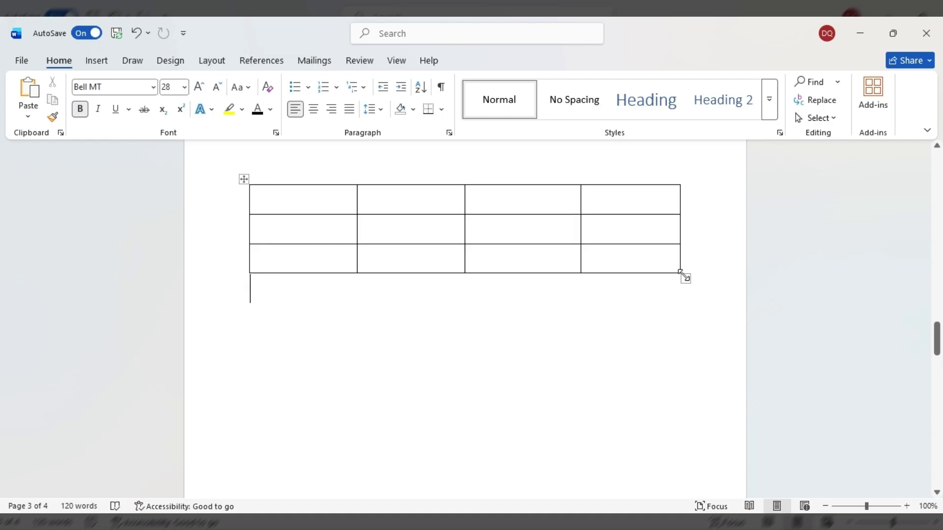
pyautogui.moveTo(680, 271)
pyautogui.mouseDown()
pyautogui.moveTo(665, 260)
pyautogui.moveTo(684, 283)
pyautogui.mouseUp()
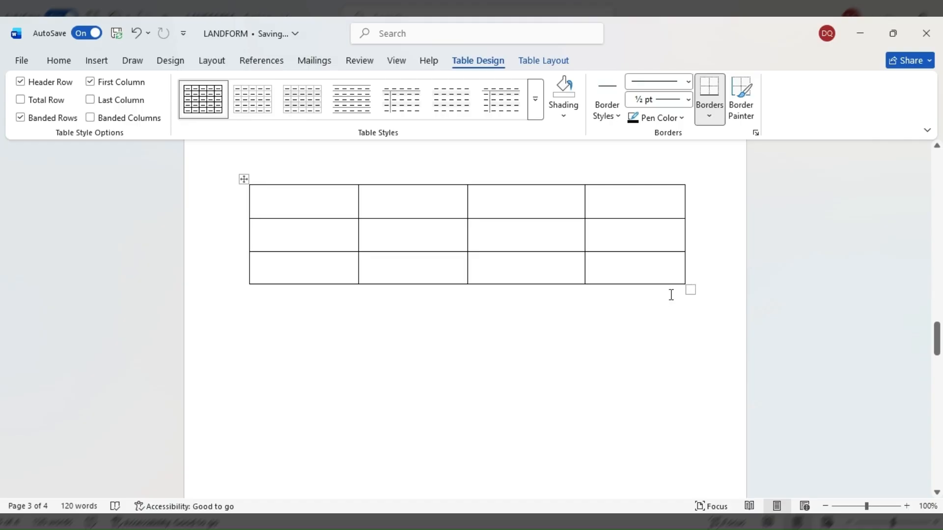
pyautogui.click(669, 293)
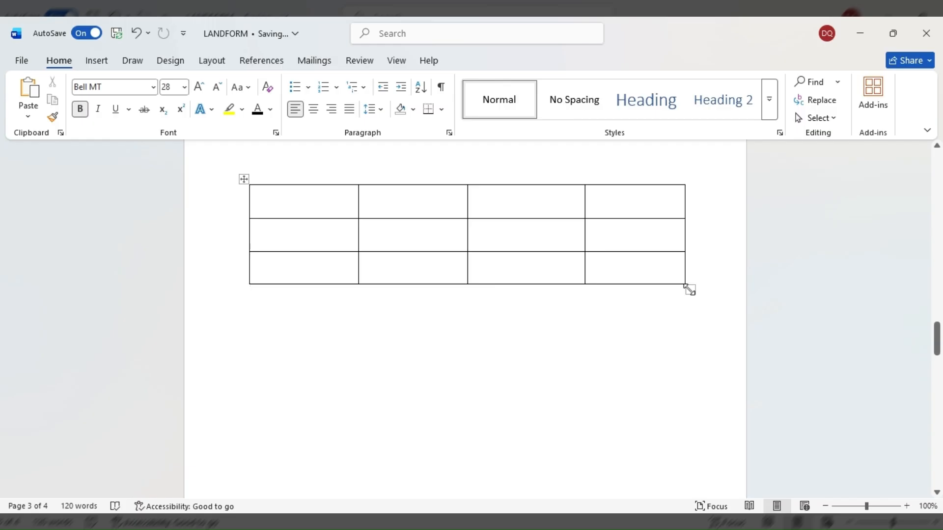
pyautogui.moveTo(689, 290)
pyautogui.mouseDown()
pyautogui.moveTo(658, 272)
pyautogui.moveTo(673, 292)
pyautogui.mouseUp()
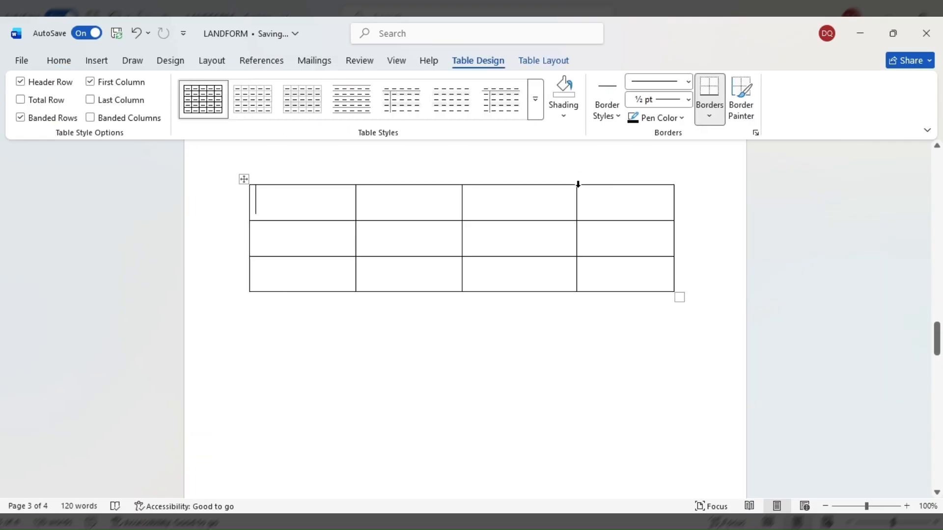
# - Narrow the fourth column and widen the second column by shifting the borders on both sides of the third column
pyautogui.moveTo(574, 203); pyautogui.dragTo(588, 204)
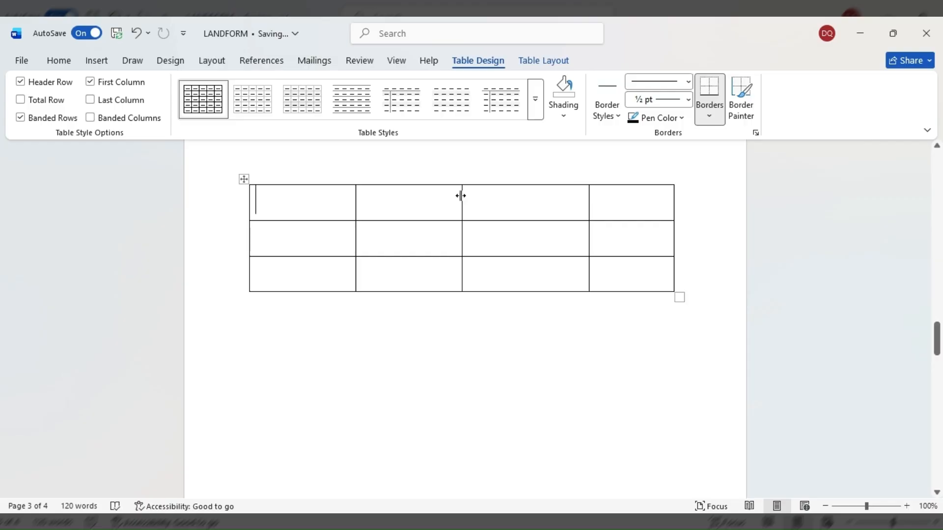
pyautogui.moveTo(461, 196); pyautogui.dragTo(476, 200)
# - Enter "Name of Person" in the table's first header cell and format it as 16 pt black text
pyautogui.write('Name o')
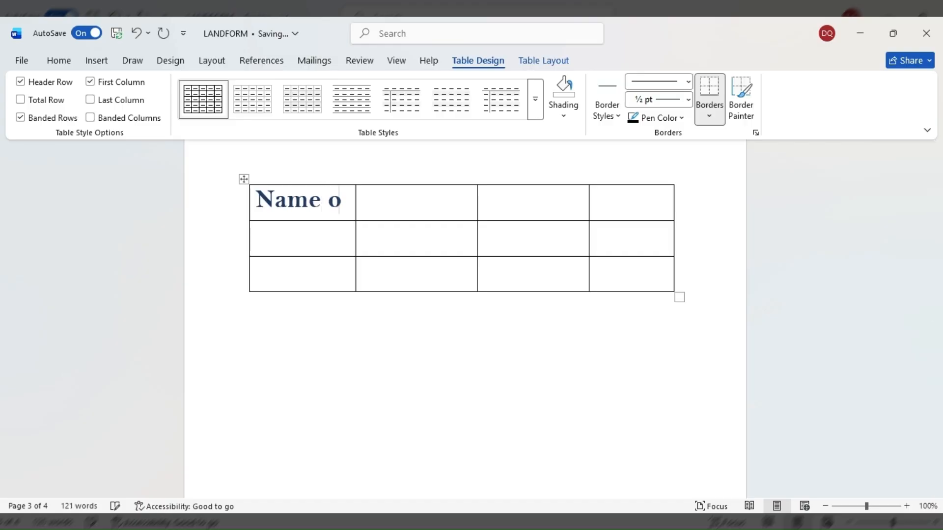
pyautogui.write('f Person')
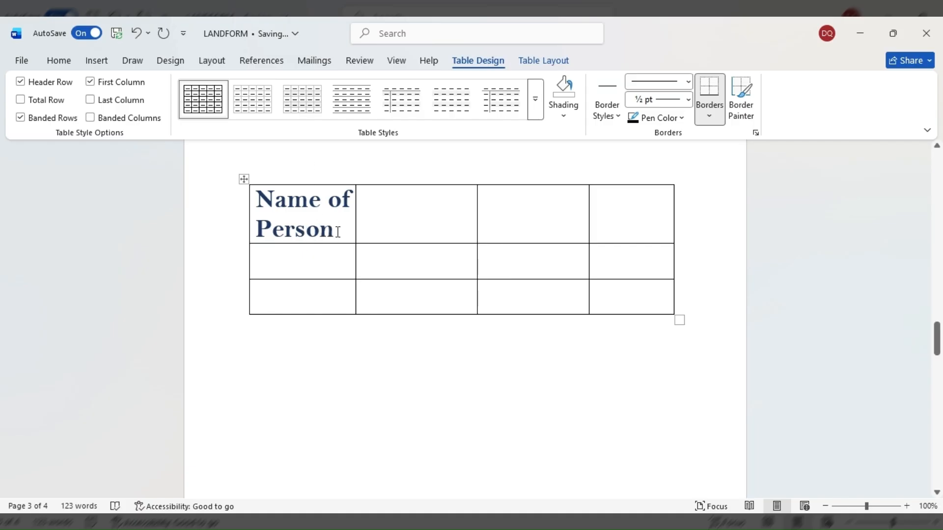
pyautogui.moveTo(338, 232); pyautogui.dragTo(256, 197)
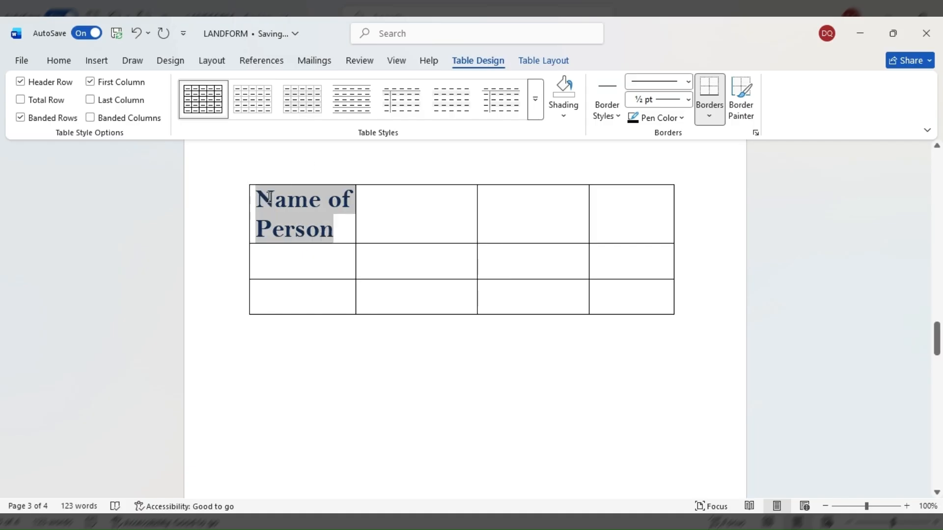
pyautogui.click(57, 63)
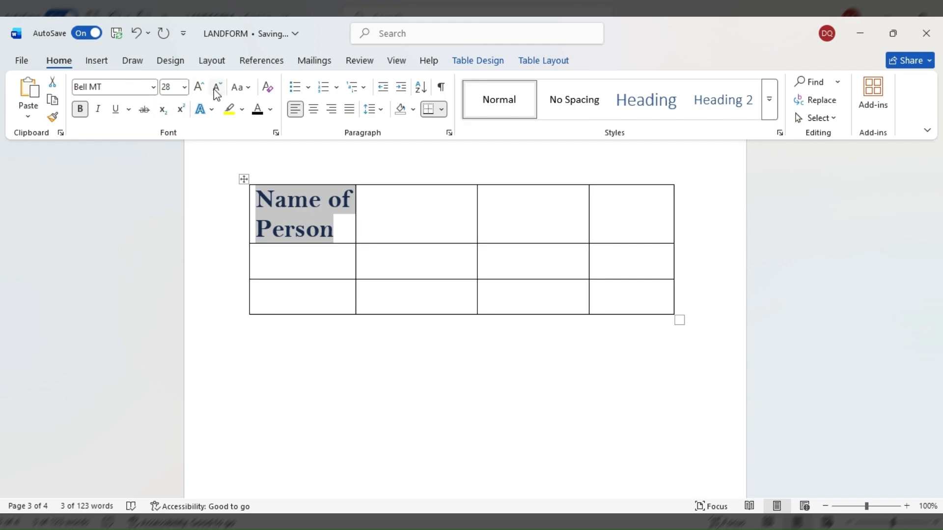
pyautogui.click(184, 88)
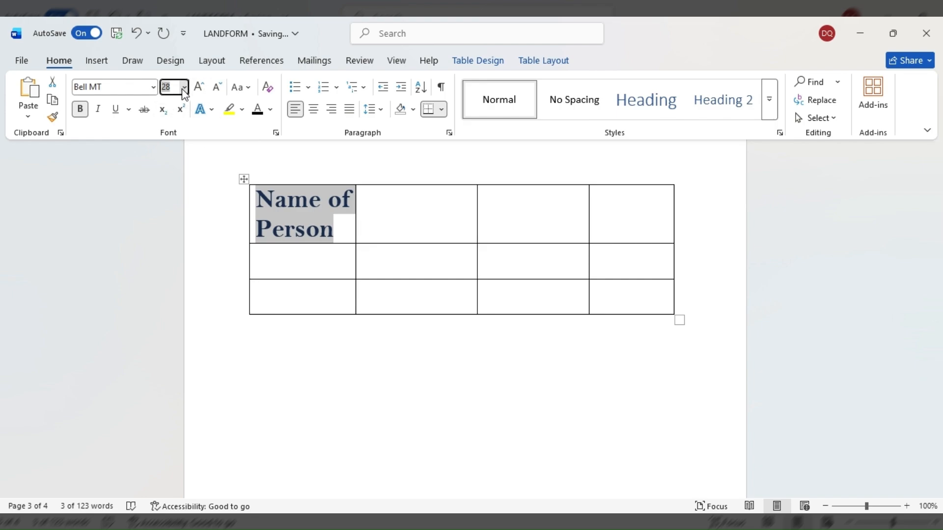
pyautogui.click(173, 195)
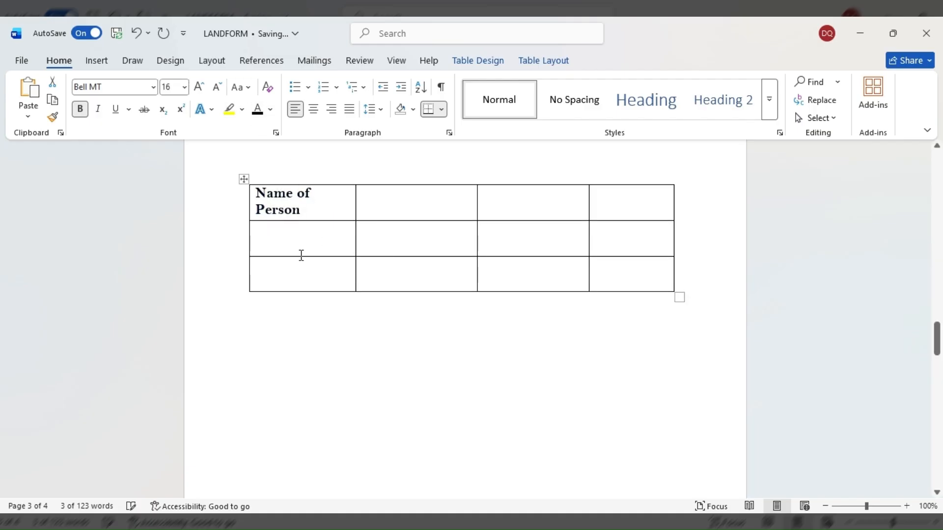
# - Centre the "Name of Person" heading horizontally within its cell
pyautogui.click(318, 216)
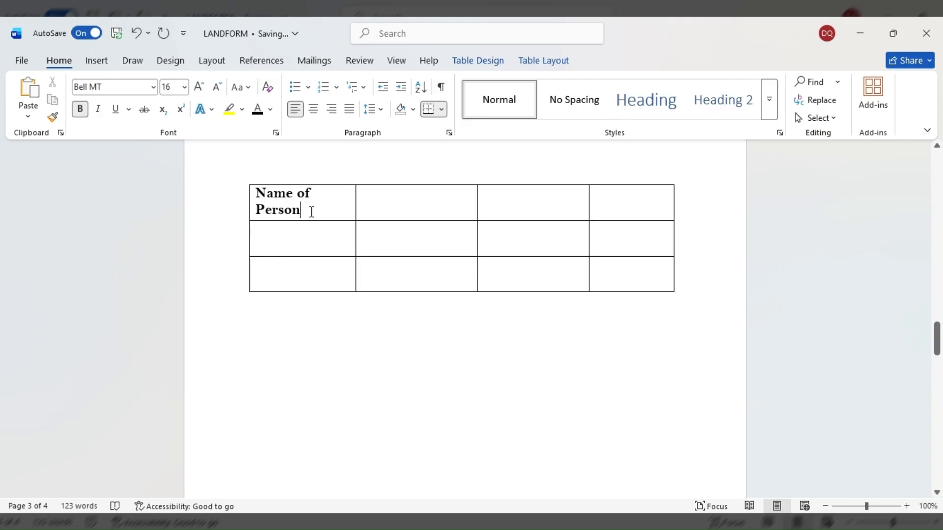
pyautogui.moveTo(309, 219); pyautogui.dragTo(271, 194)
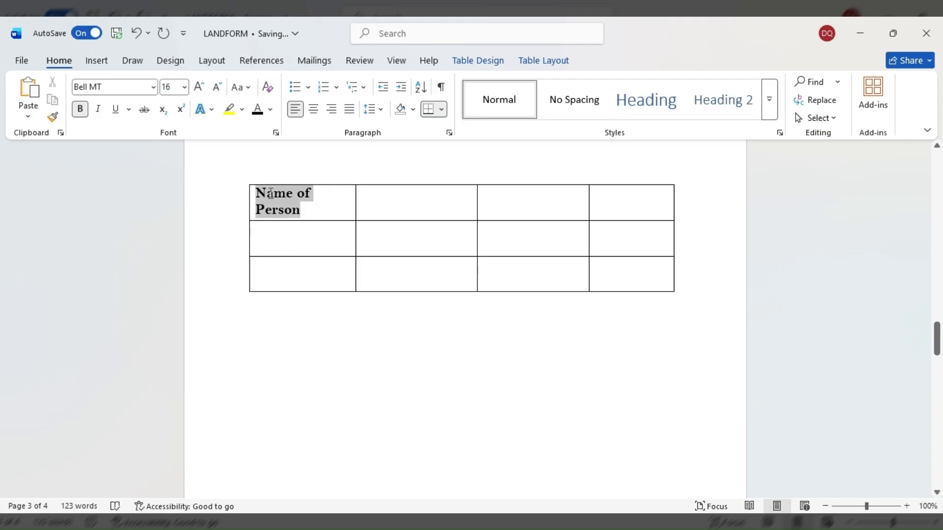
pyautogui.click(317, 111)
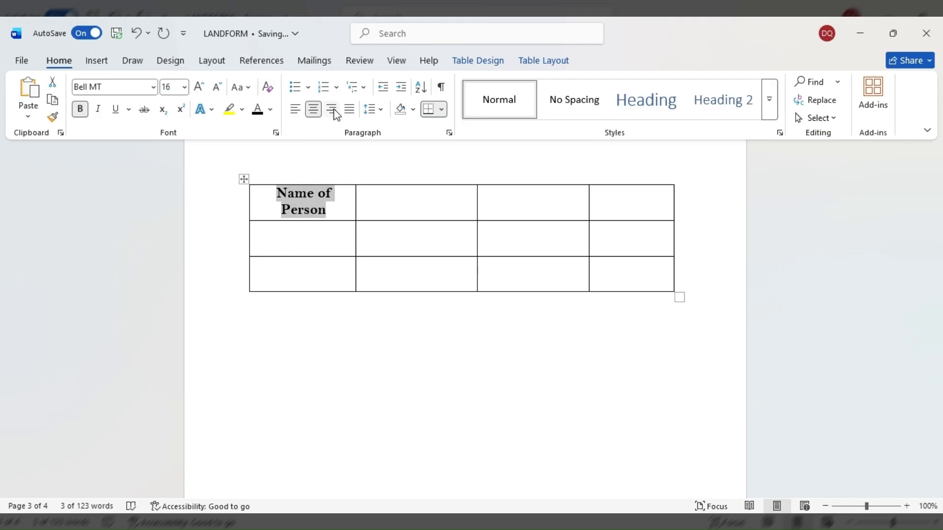
pyautogui.click(318, 216)
pyautogui.moveTo(332, 208); pyautogui.dragTo(281, 193)
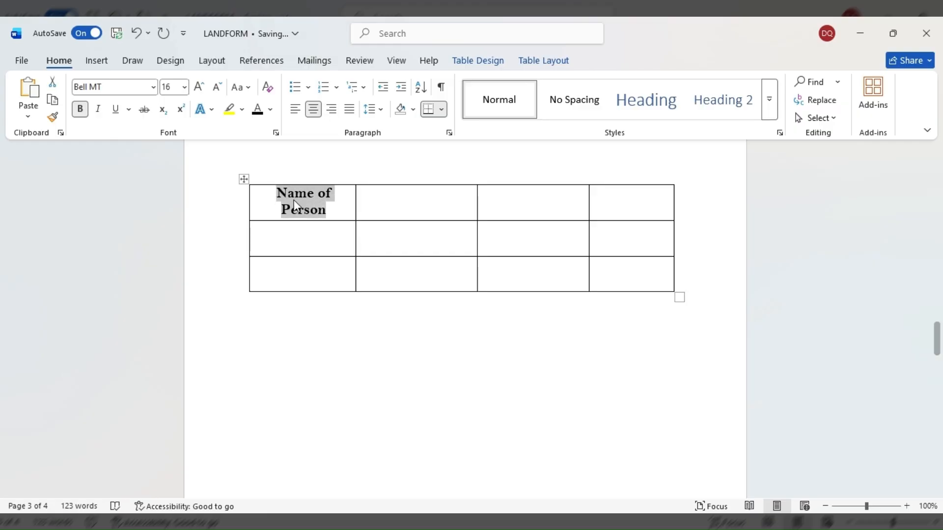
# - Enter the headings "Animals" and "Things" in the second and third cells of the table's first row
pyautogui.click(371, 203)
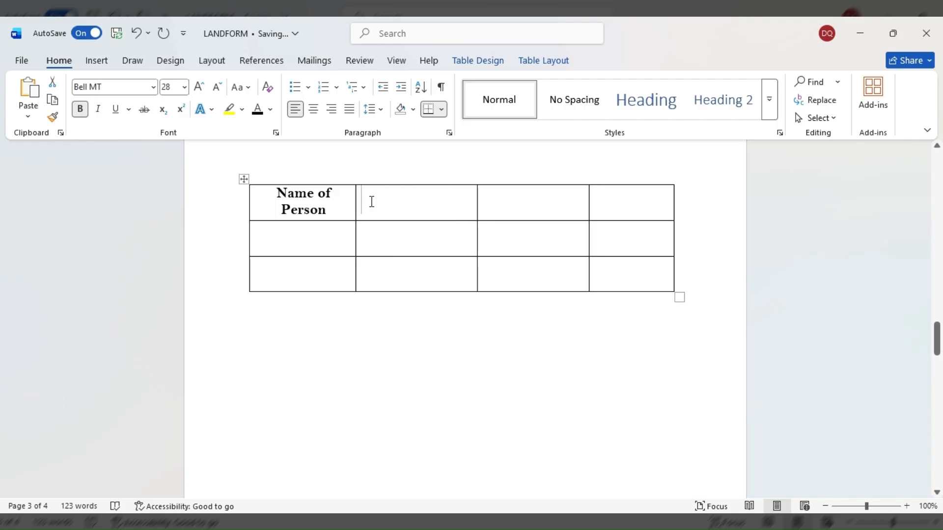
pyautogui.write('An')
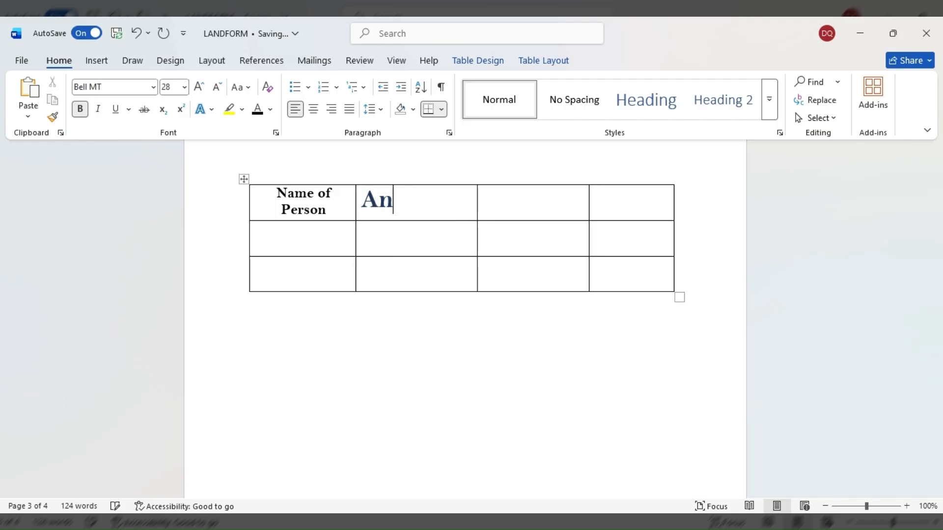
pyautogui.write('imals')
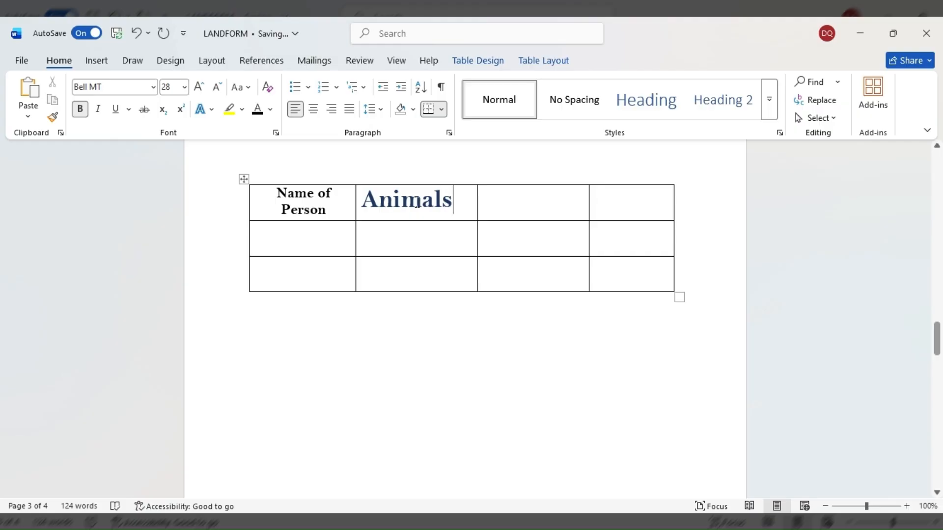
pyautogui.click(499, 207)
pyautogui.write('Things')
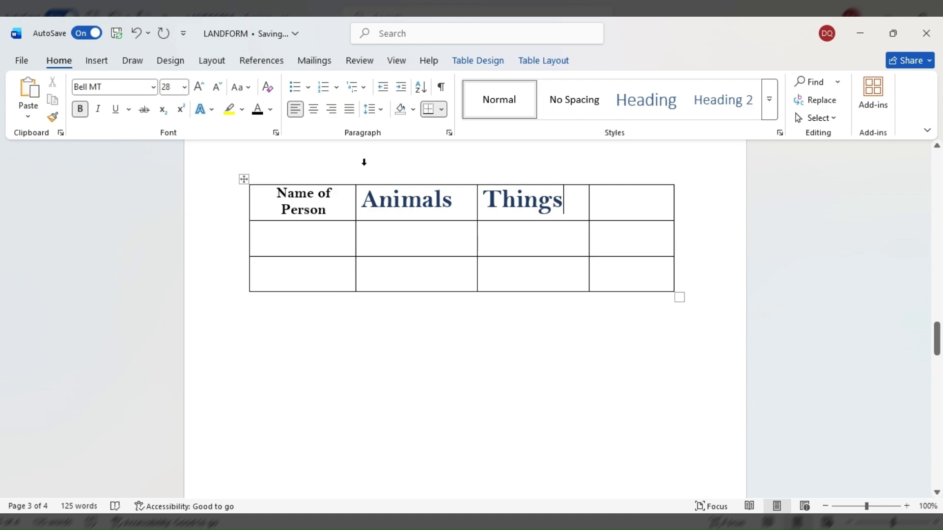
# - Format the three filled header cells uniformly with 12 pt black text, centred horizontally
pyautogui.click(340, 162)
pyautogui.click(433, 193)
pyautogui.click(525, 251)
pyautogui.moveTo(574, 204); pyautogui.dragTo(281, 183)
pyautogui.click(182, 89)
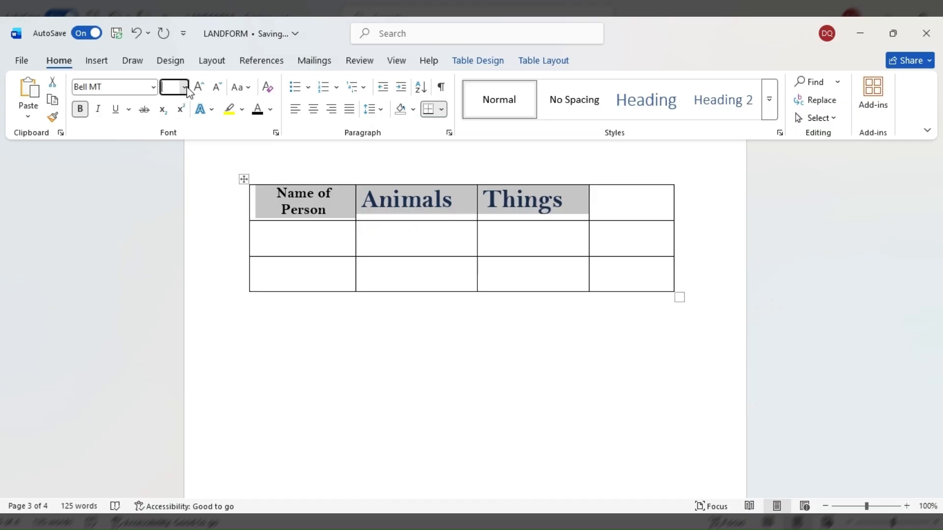
pyautogui.write('12')
pyautogui.press('Return')
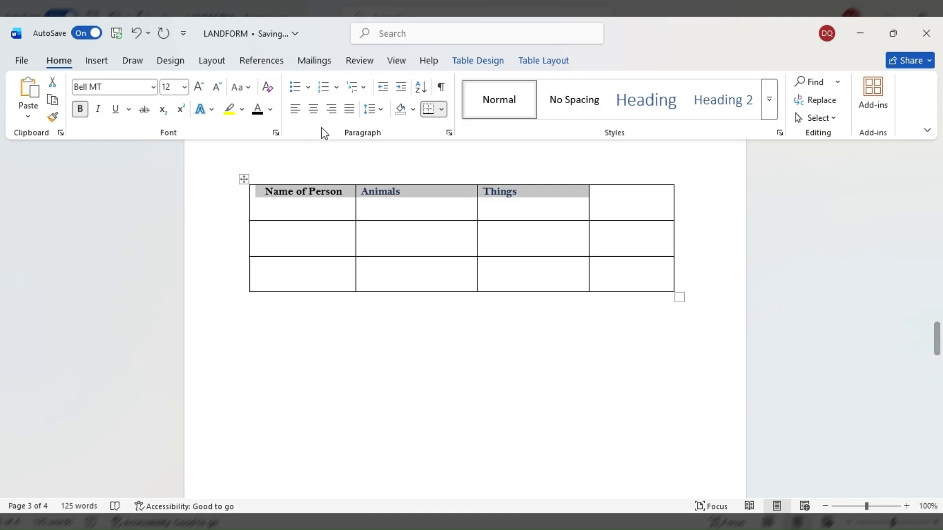
pyautogui.click(313, 109)
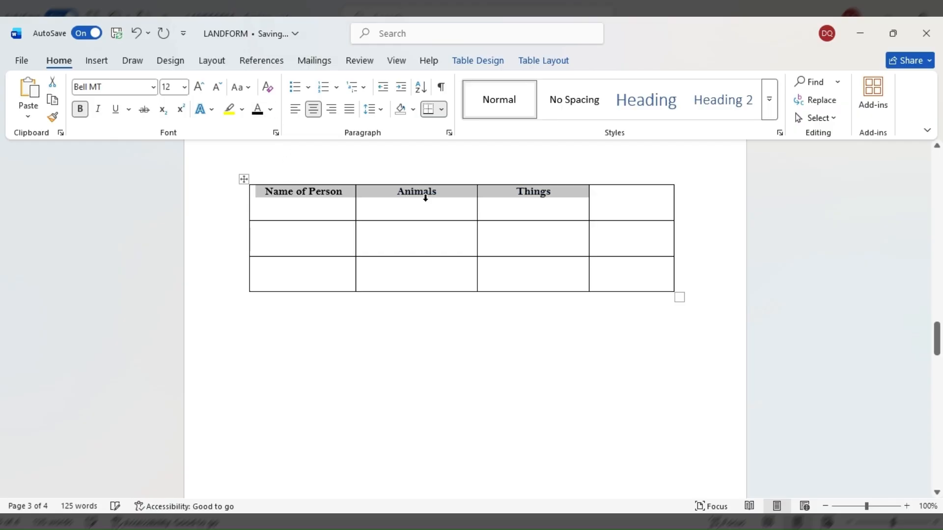
pyautogui.click(419, 306)
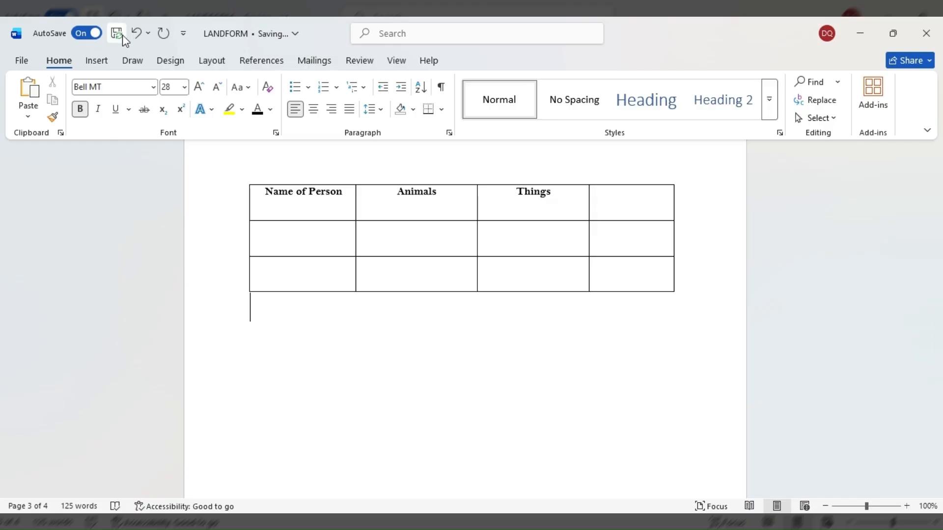
# - Insert the copied picture of green hills below the table and enlarge it proportionally to about three times its size
pyautogui.click(95, 61)
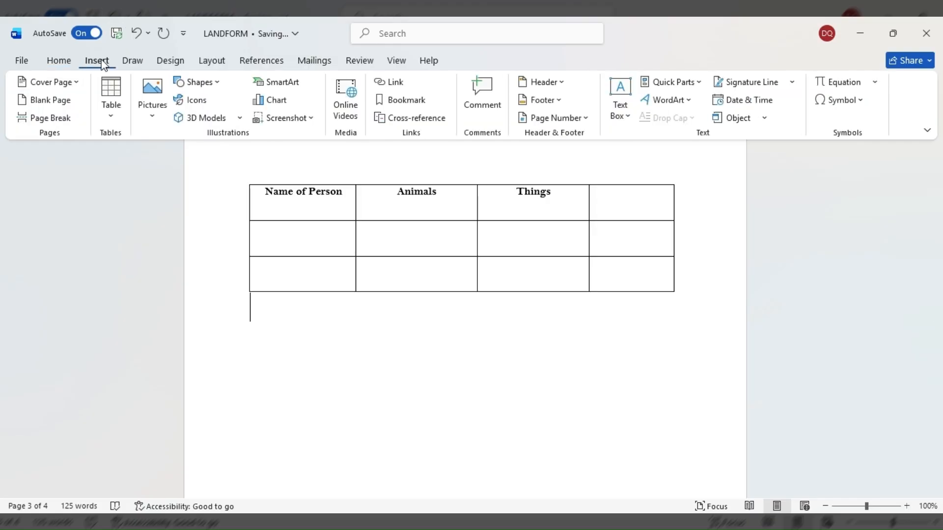
pyautogui.click(150, 111)
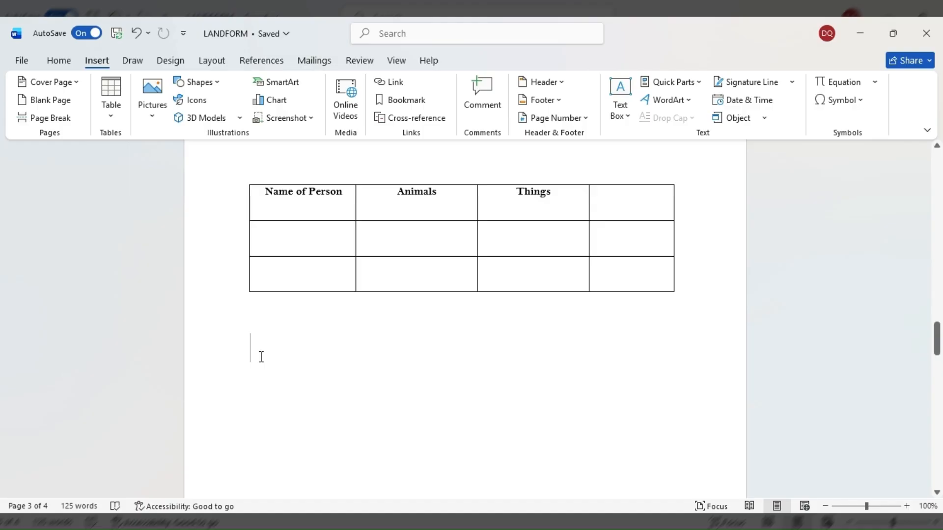
pyautogui.hotkey('ctrl', 'v')
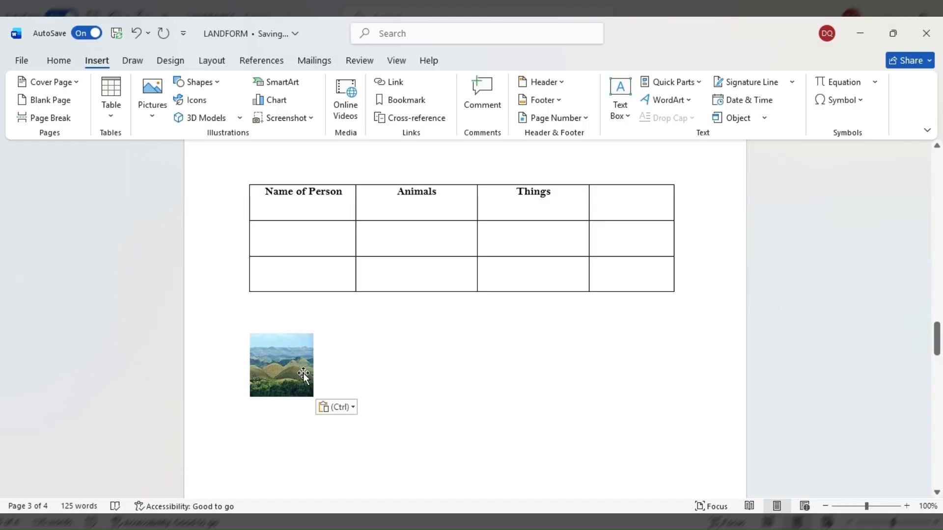
pyautogui.click(309, 386)
pyautogui.moveTo(314, 397); pyautogui.dragTo(440, 423)
pyautogui.scroll(-2, 378, 385)
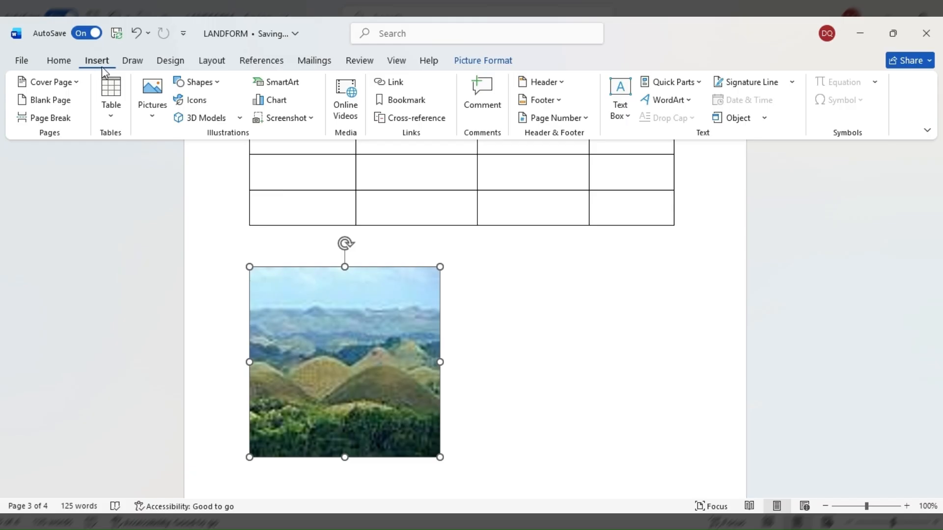
# - Insert the copied phone screenshot of the social media profile after the hills picture and look over it
pyautogui.click(196, 158)
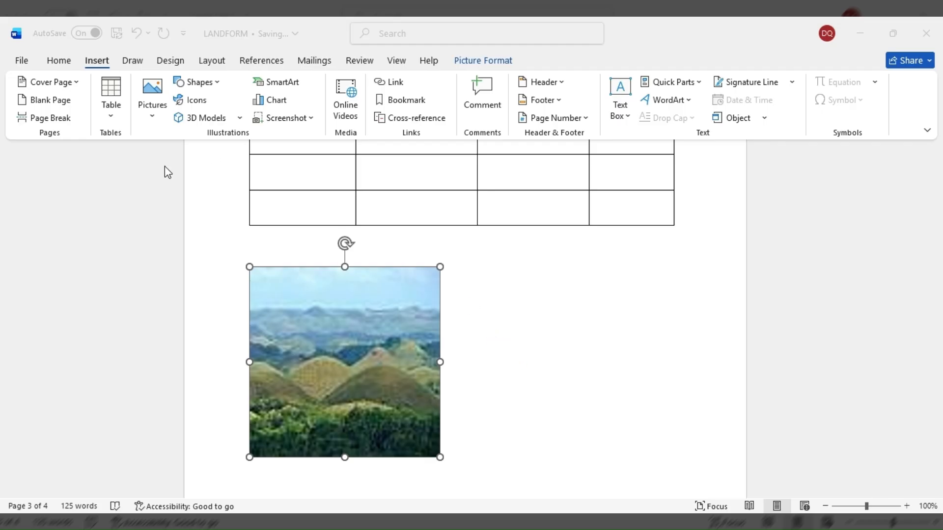
pyautogui.hotkey('ctrl', 'v')
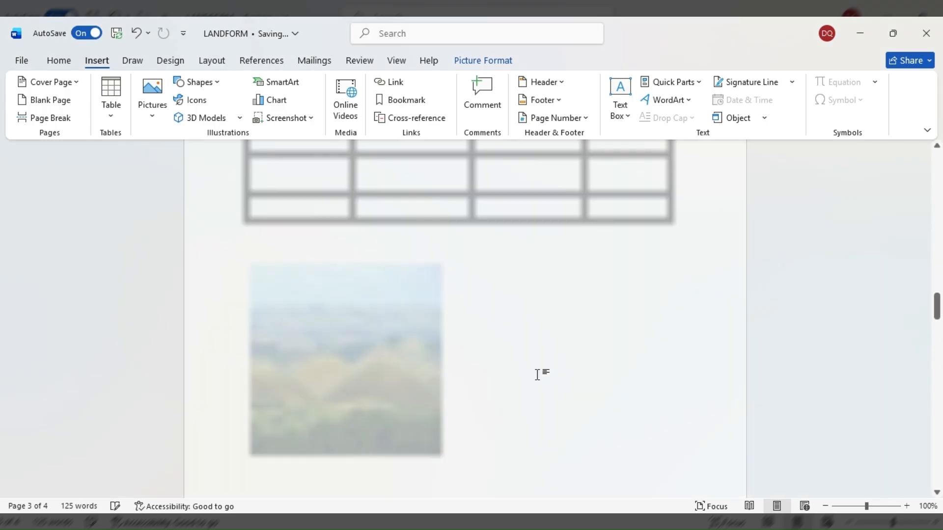
pyautogui.scroll(-6, 443, 346)
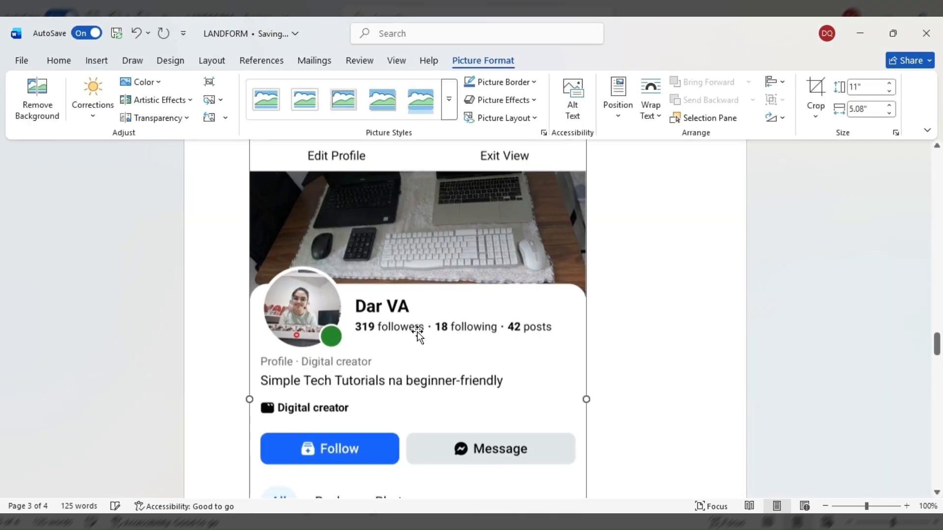
pyautogui.scroll(2, 417, 336)
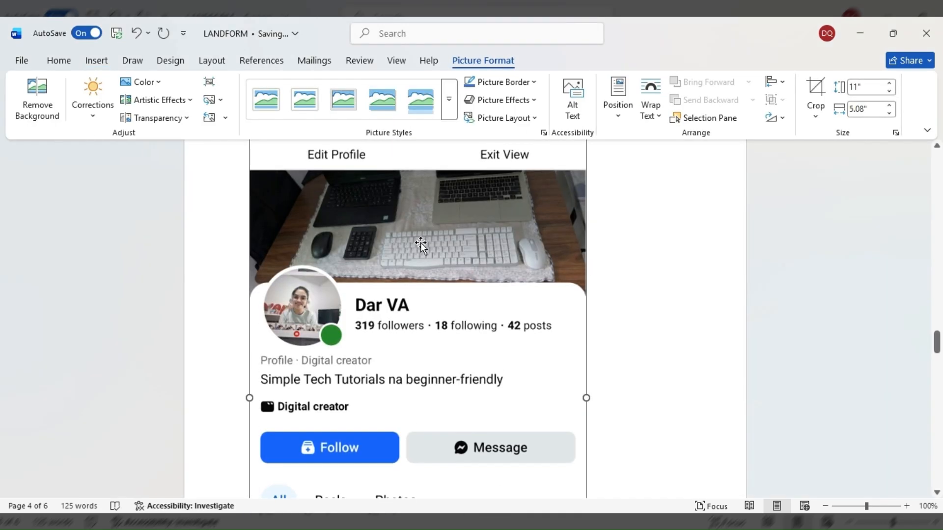
pyautogui.scroll(2, 419, 248)
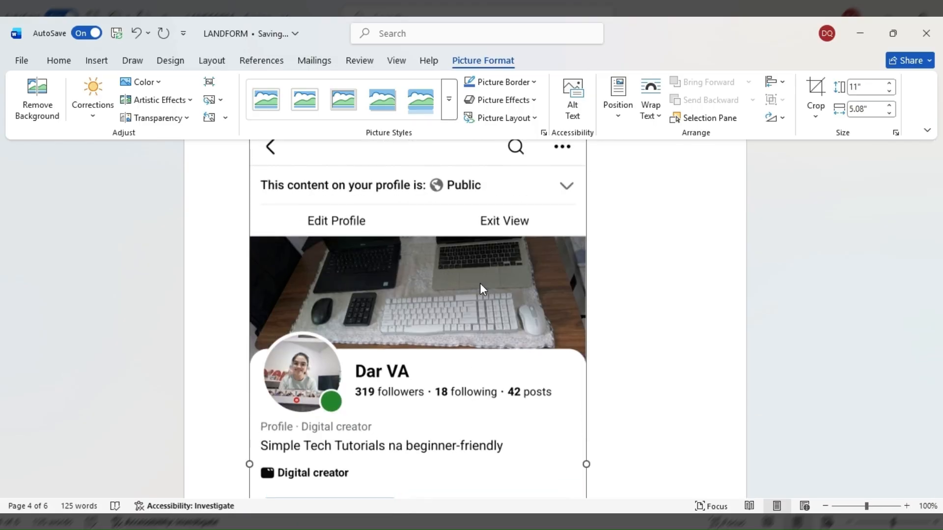
pyautogui.scroll(3, 352, 286)
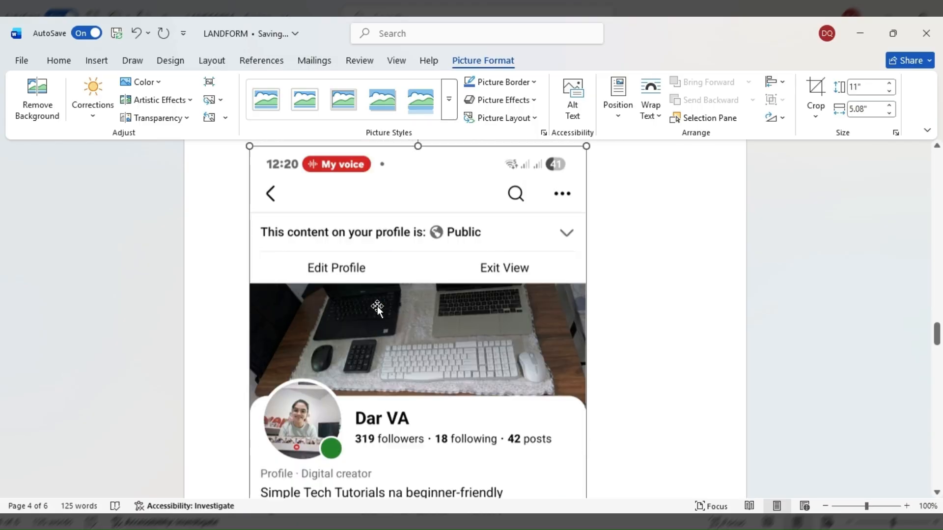
pyautogui.scroll(-3, 417, 284)
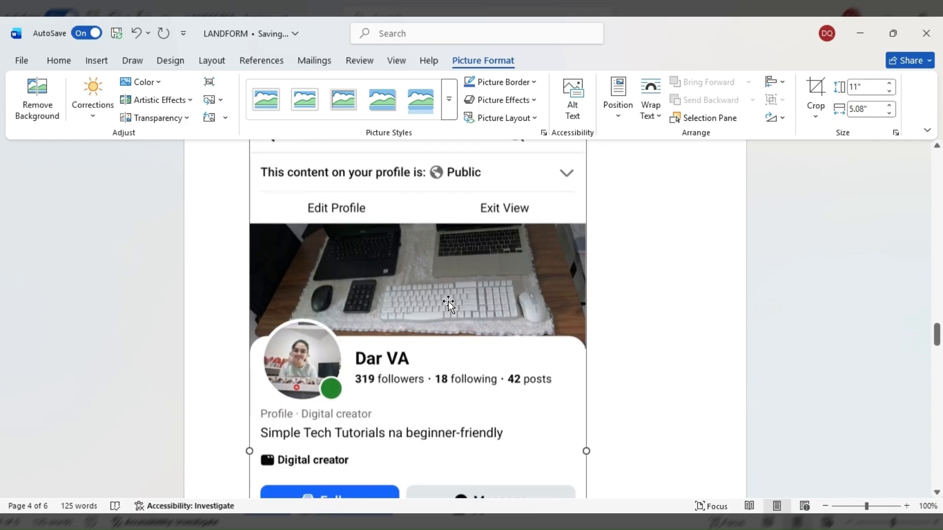
# - Scale the profile screenshot down proportionally to about 8.79 inches high and 4.06 inches wide
pyautogui.scroll(5, 516, 255)
pyautogui.moveTo(582, 265); pyautogui.dragTo(326, 410)
pyautogui.scroll(-5, 385, 358)
pyautogui.scroll(3, 424, 341)
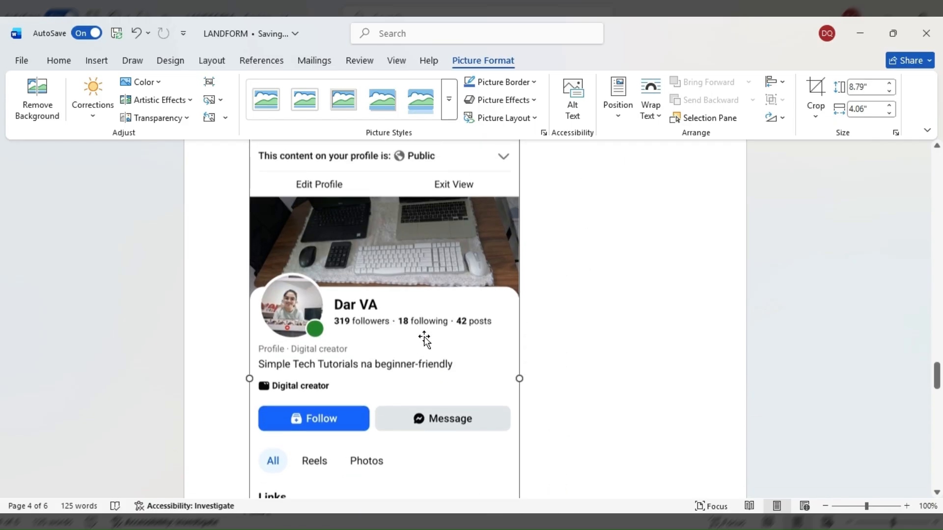
# - Crop the status bar and menu rows above the cover photo off the profile screenshot, leaving it about 7.09 inches high
pyautogui.scroll(-6, 417, 341)
pyautogui.scroll(6, 413, 334)
pyautogui.scroll(5, 405, 317)
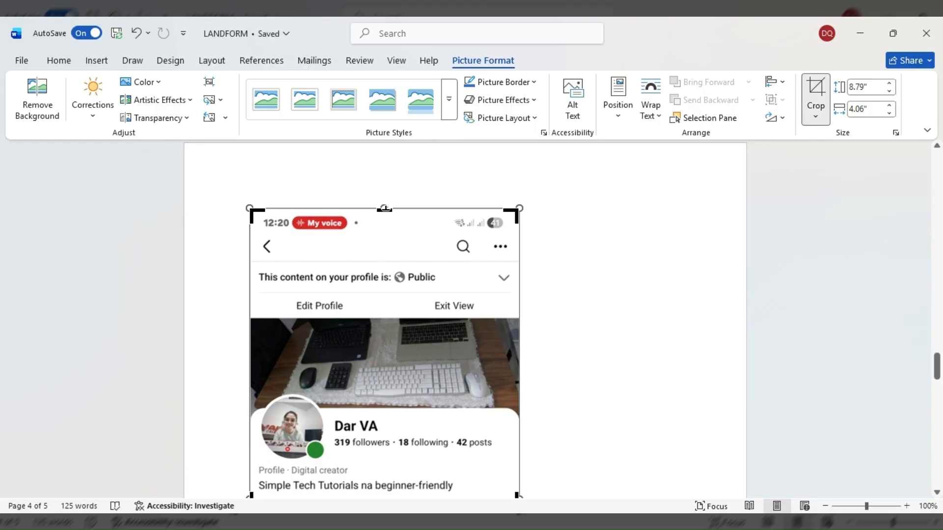
pyautogui.moveTo(385, 215); pyautogui.dragTo(371, 322)
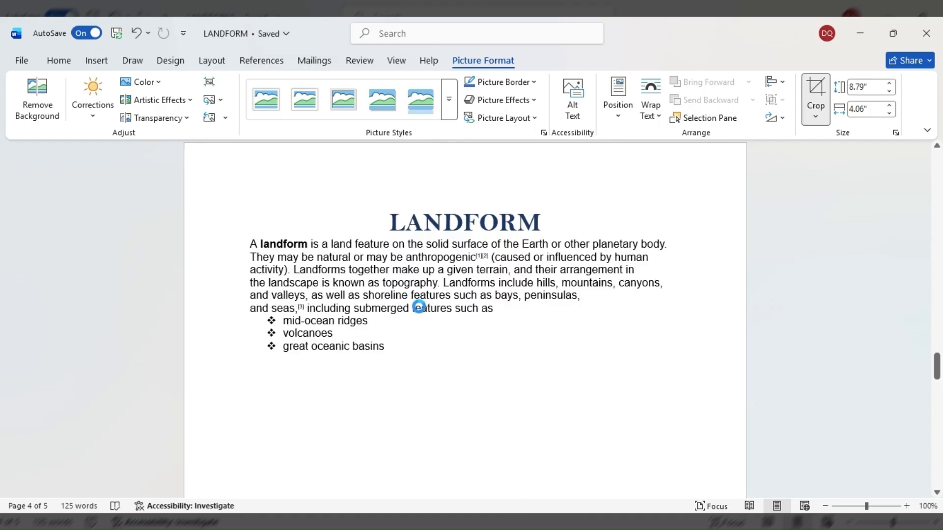
pyautogui.scroll(-3, 486, 319)
pyautogui.scroll(10, 423, 318)
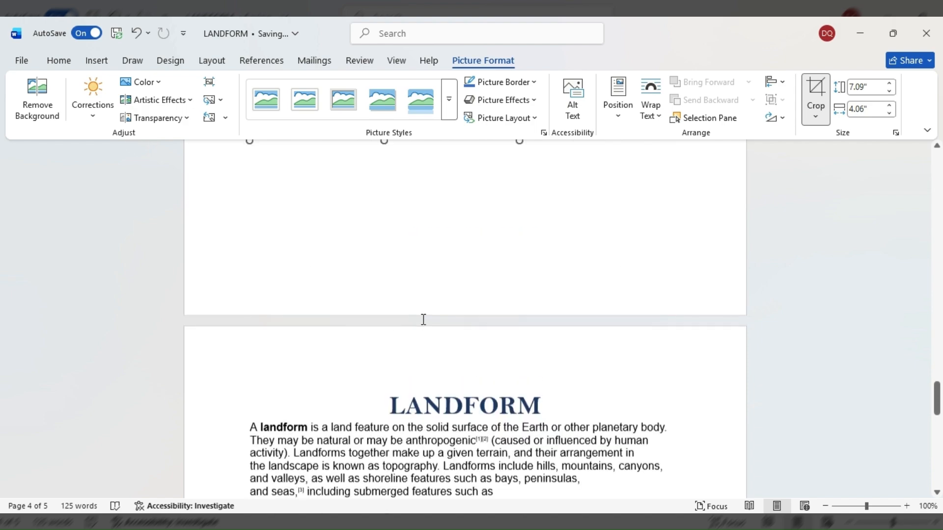
# - Crop the phone navigation bar off the bottom of the profile screenshot, reducing its height to about 6.56 inches
pyautogui.moveTo(384, 385); pyautogui.dragTo(395, 352)
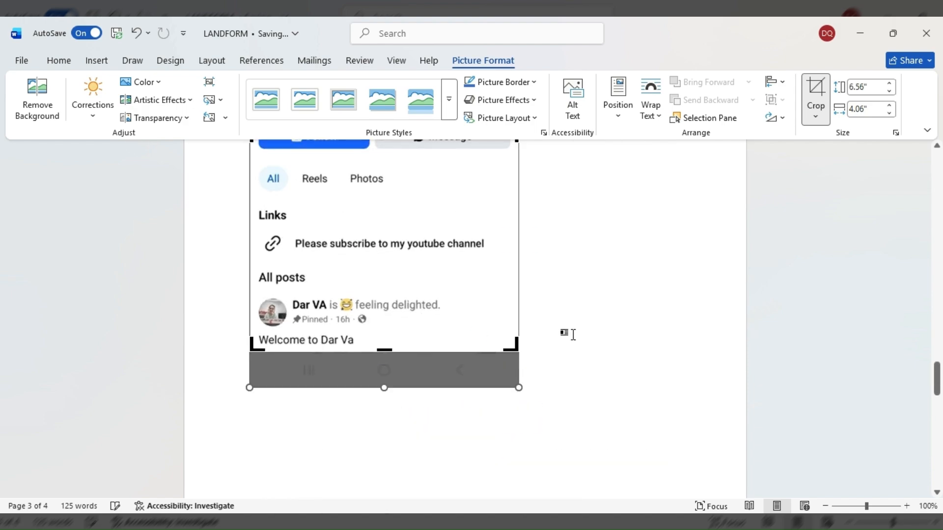
pyautogui.scroll(2, 567, 334)
pyautogui.scroll(3, 564, 323)
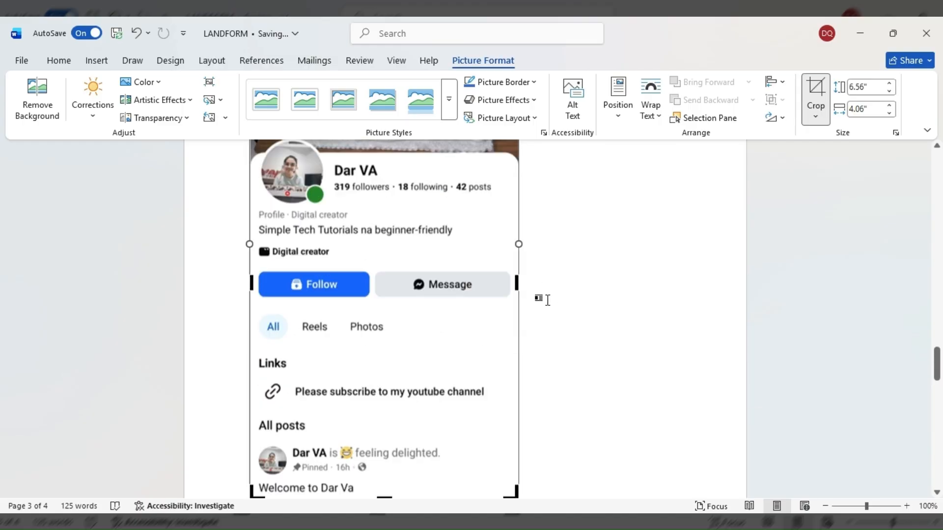
# - Deselect the cropped profile screenshot and look over how it sits below the table
pyautogui.click(563, 309)
pyautogui.scroll(3, 564, 312)
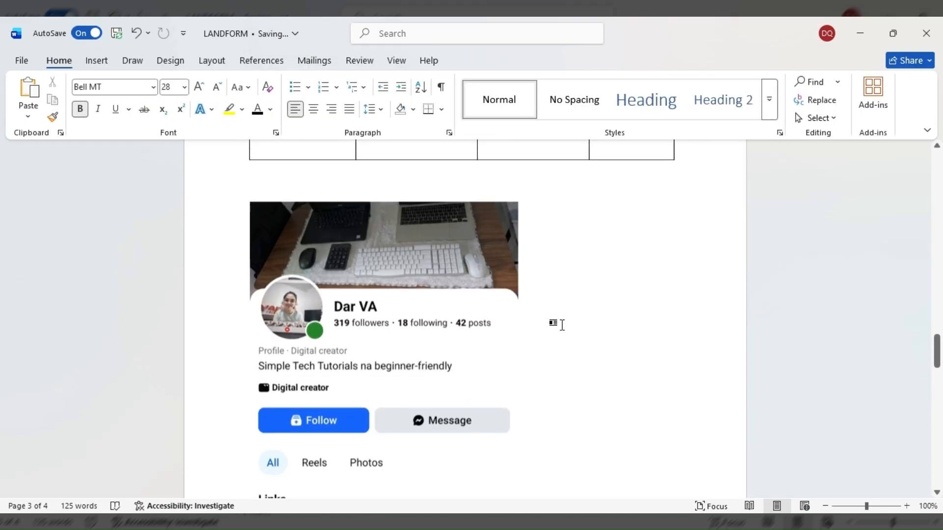
pyautogui.scroll(-3, 567, 314)
pyautogui.scroll(6, 565, 312)
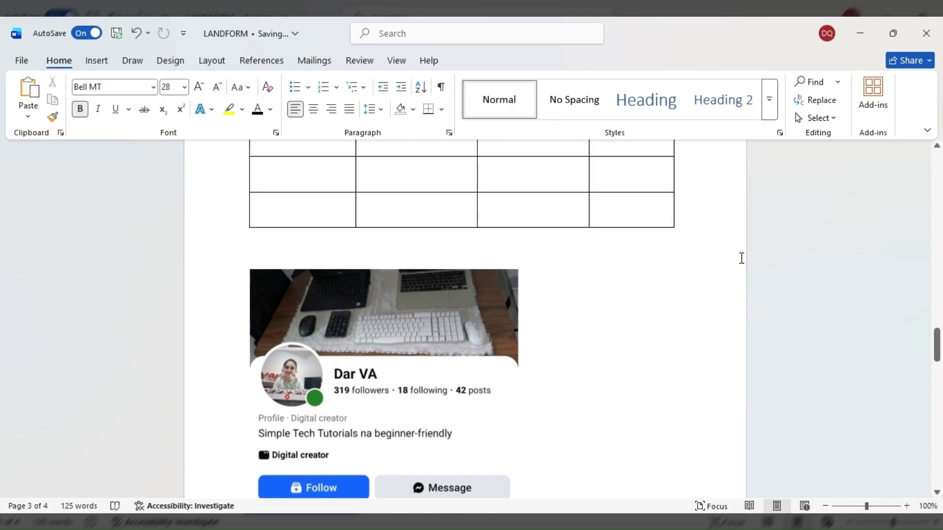
# - Apply the document formatting style set with the uppercase title, second in the gallery, and check the cover page
pyautogui.click(97, 61)
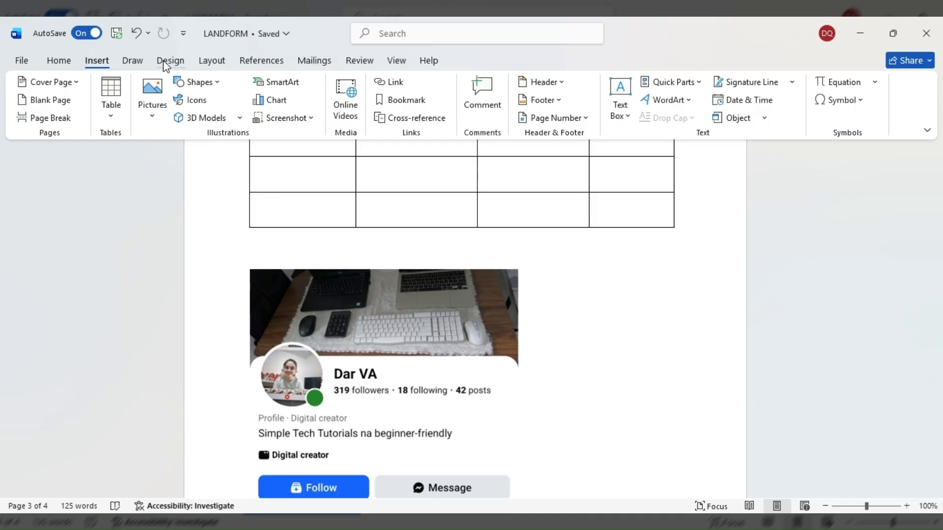
pyautogui.click(131, 63)
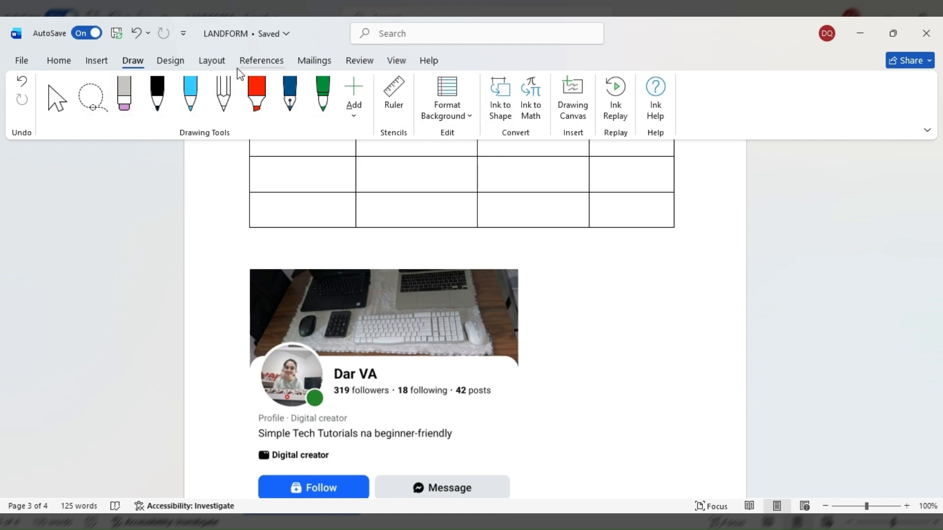
pyautogui.click(171, 62)
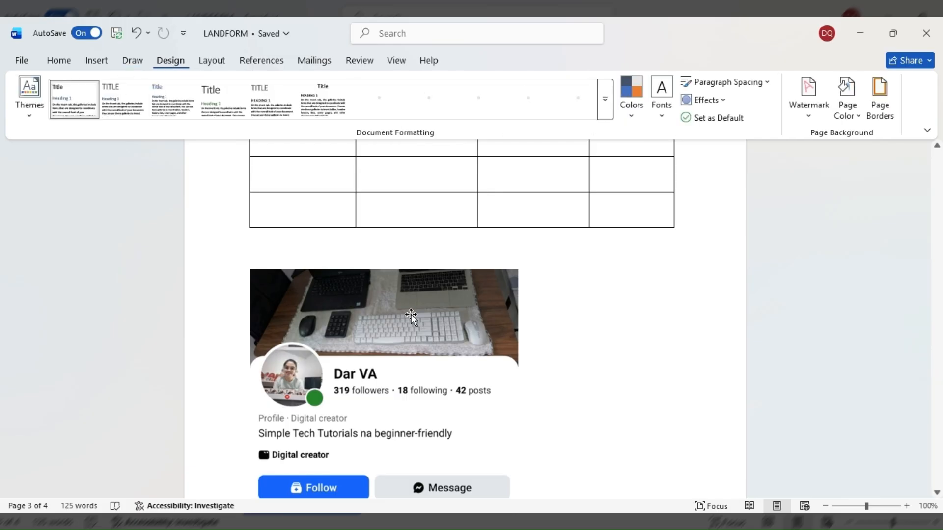
pyautogui.scroll(3, 273, 216)
pyautogui.scroll(10, 274, 216)
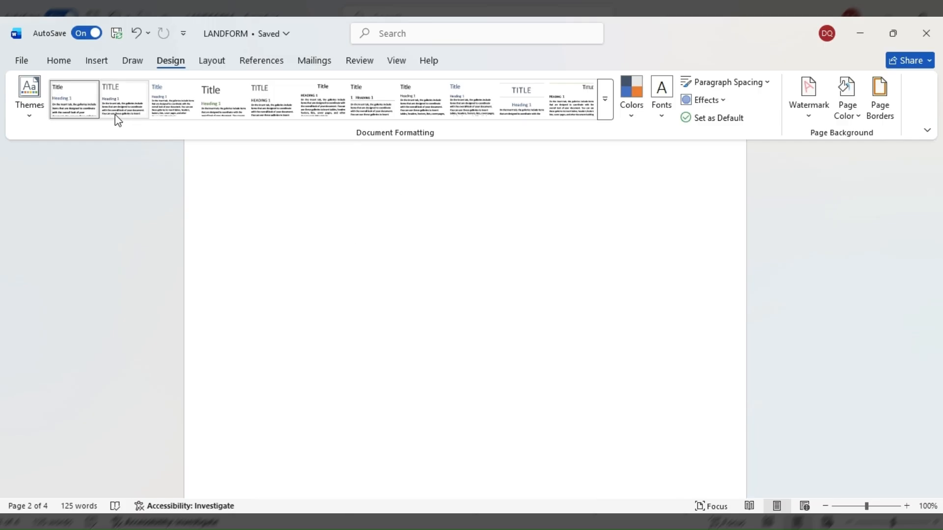
pyautogui.click(126, 108)
pyautogui.scroll(12, 415, 368)
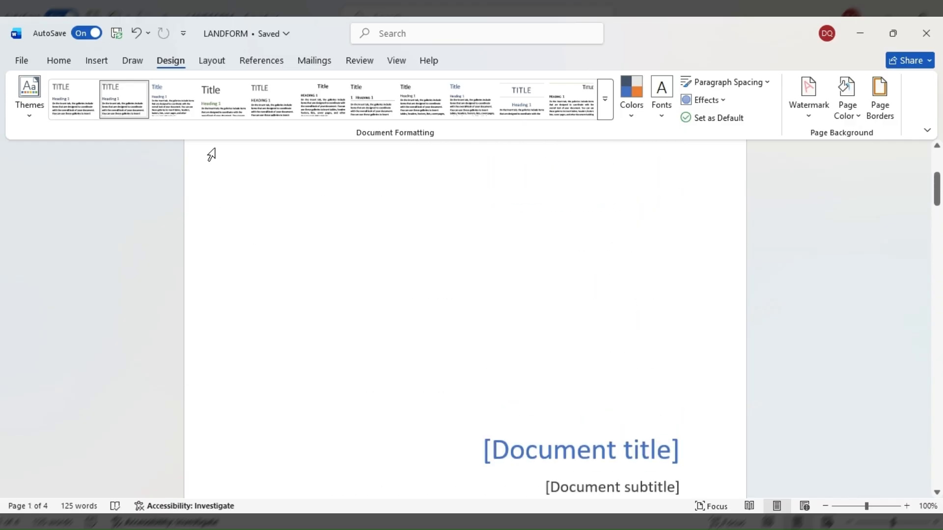
# - Apply the third document formatting style set, with the small blue title, and review the pages down to the LANDFORM text
pyautogui.click(173, 95)
pyautogui.scroll(-2, 388, 325)
pyautogui.scroll(-10, 426, 379)
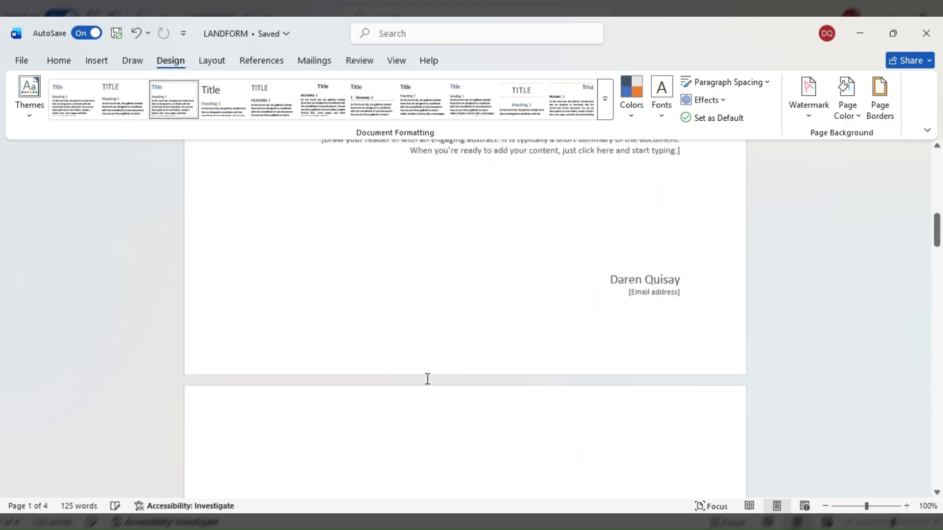
pyautogui.scroll(-6, 426, 379)
pyautogui.scroll(-15, 426, 379)
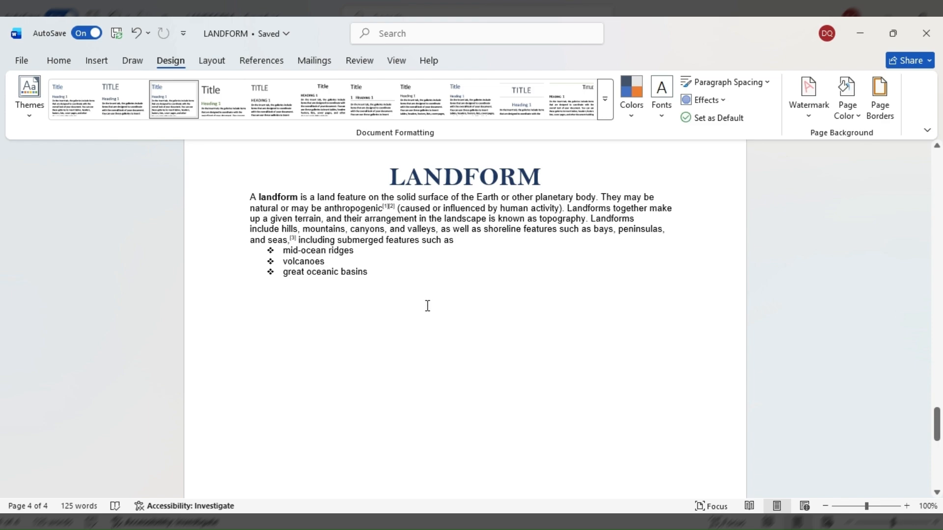
pyautogui.scroll(2, 427, 302)
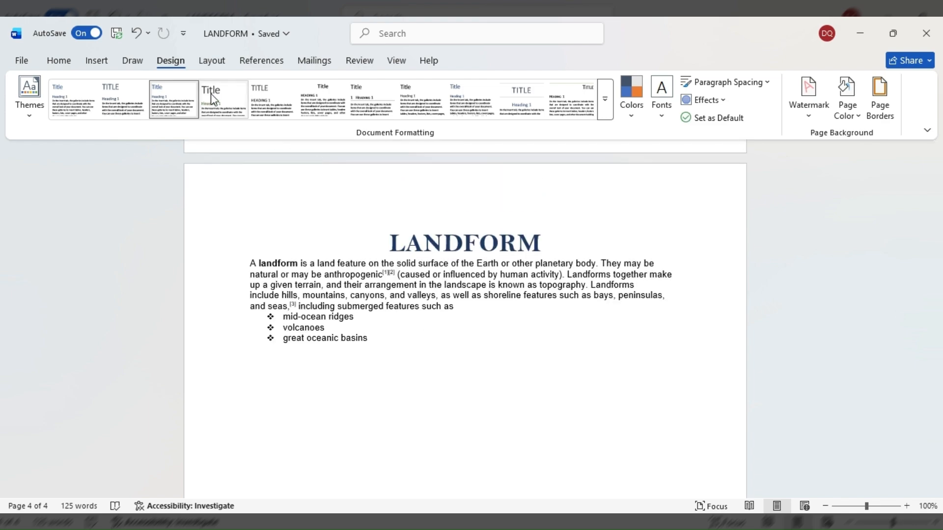
# - Try the Narrow page margins on the document and look over their effect around the table and profile screenshot
pyautogui.click(212, 60)
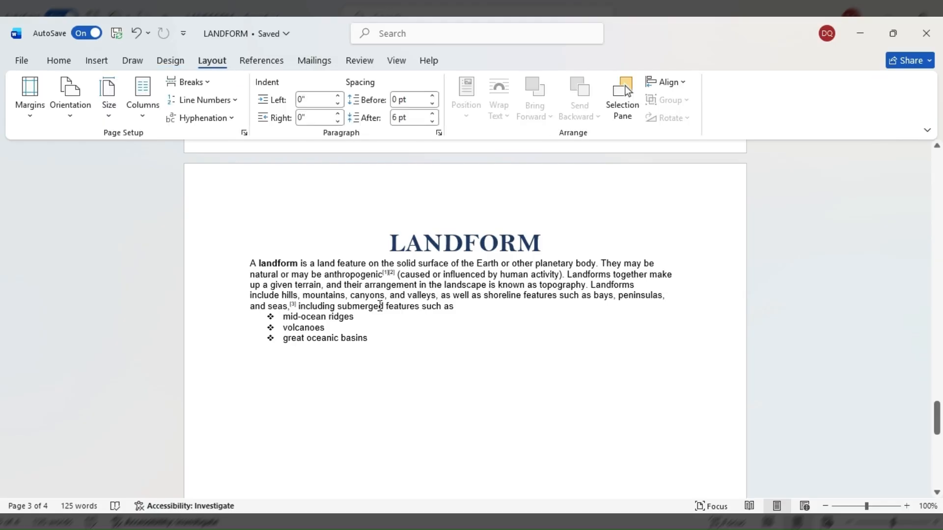
pyautogui.scroll(10, 339, 314)
pyautogui.scroll(15, 339, 311)
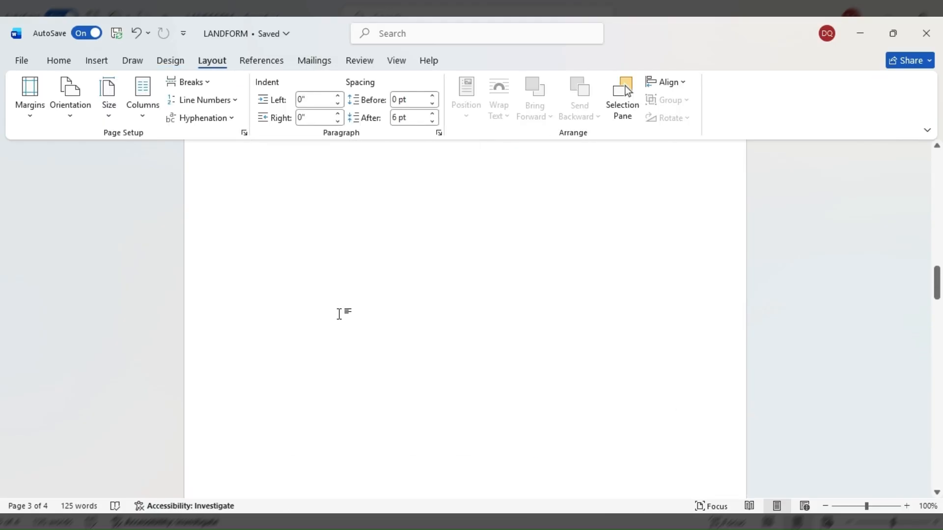
pyautogui.scroll(8, 285, 335)
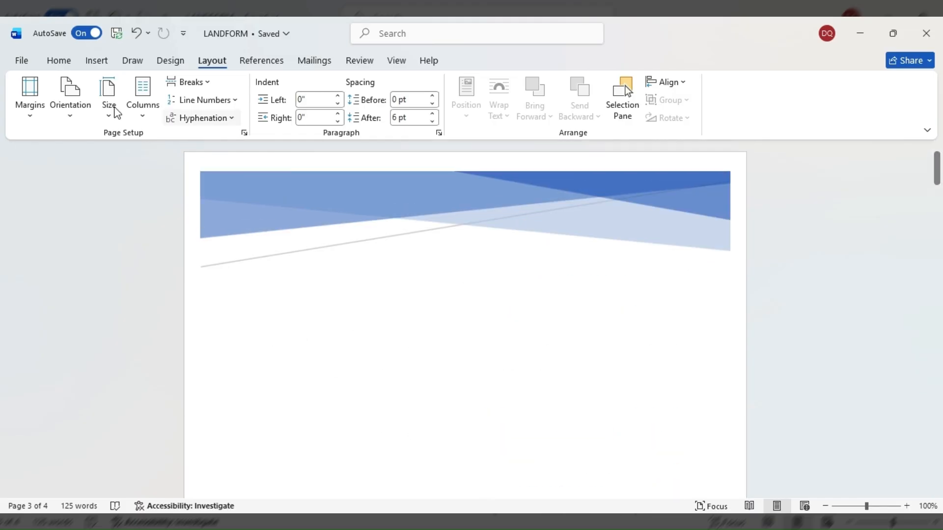
pyautogui.click(31, 113)
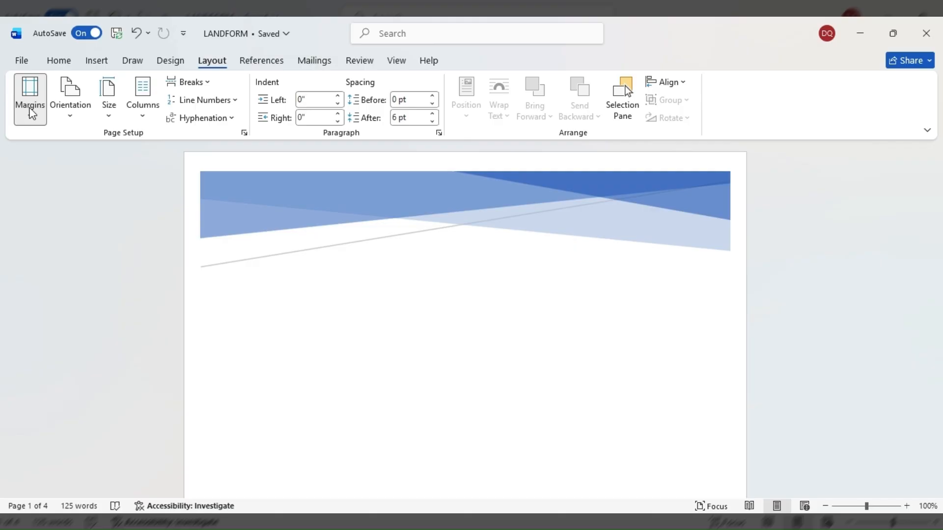
pyautogui.click(108, 246)
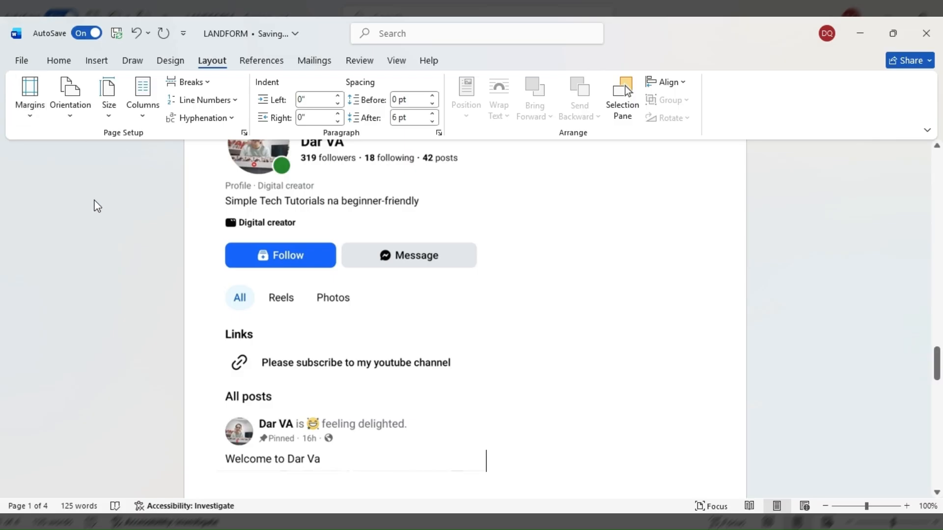
pyautogui.scroll(15, 391, 298)
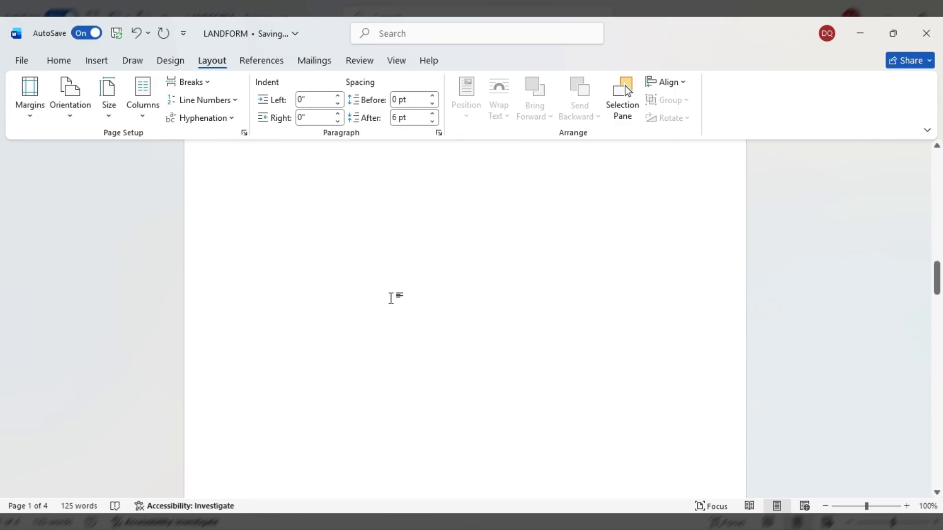
pyautogui.scroll(-10, 390, 299)
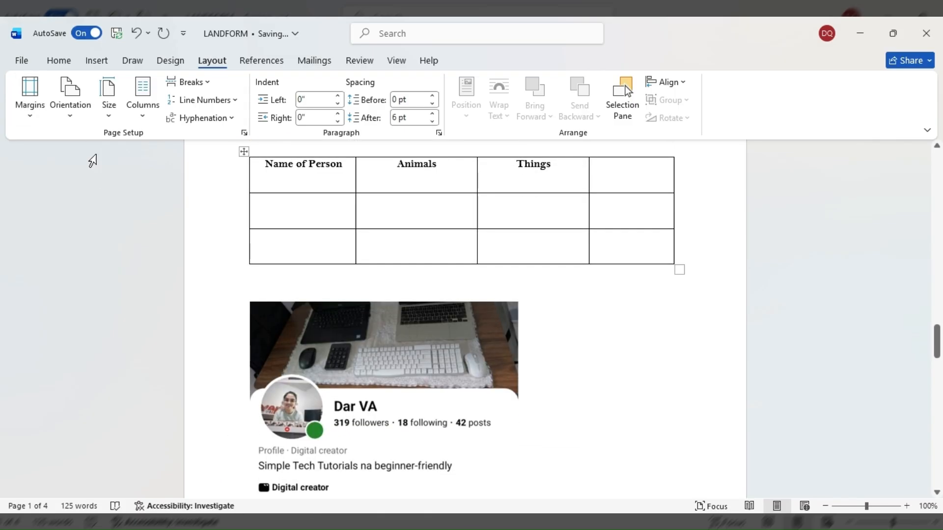
# - Look at the custom margin settings and review the page layout from the profile screenshot back to the cover page
pyautogui.click(81, 430)
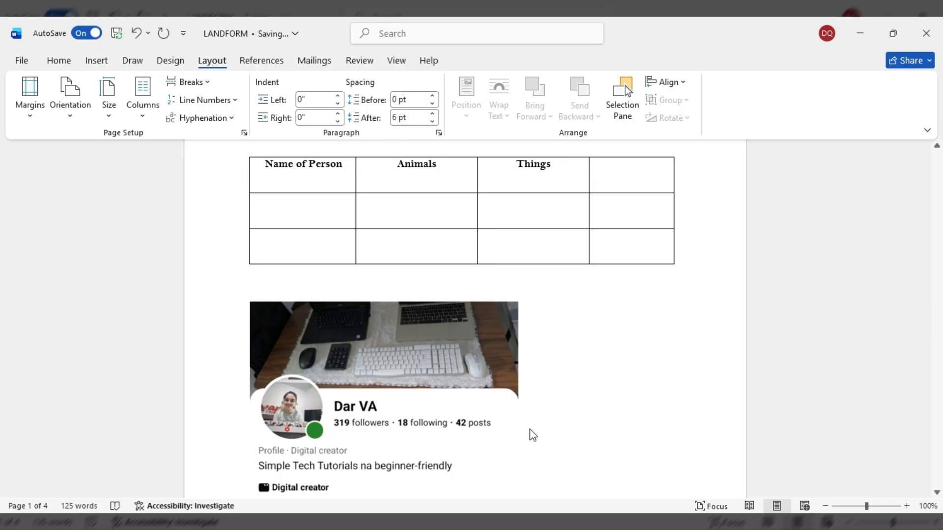
pyautogui.scroll(-5, 530, 432)
pyautogui.scroll(12, 390, 311)
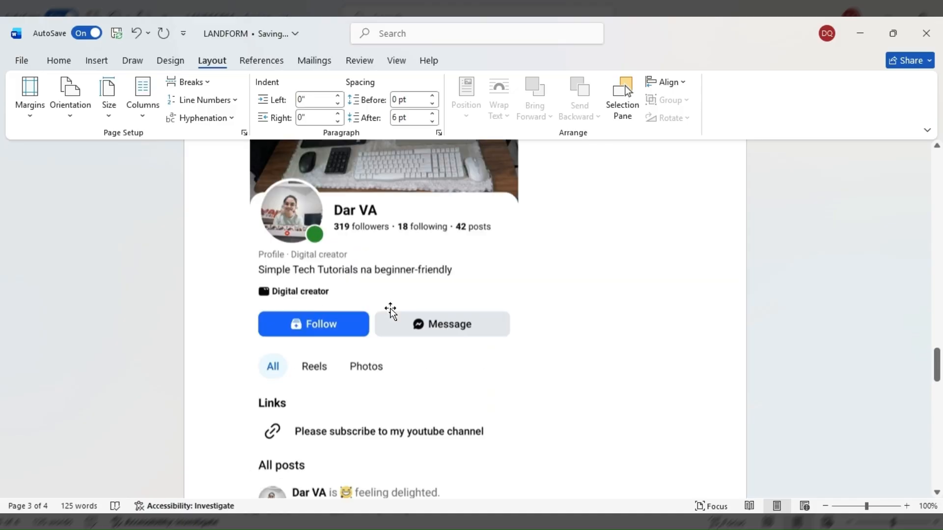
pyautogui.scroll(3, 353, 291)
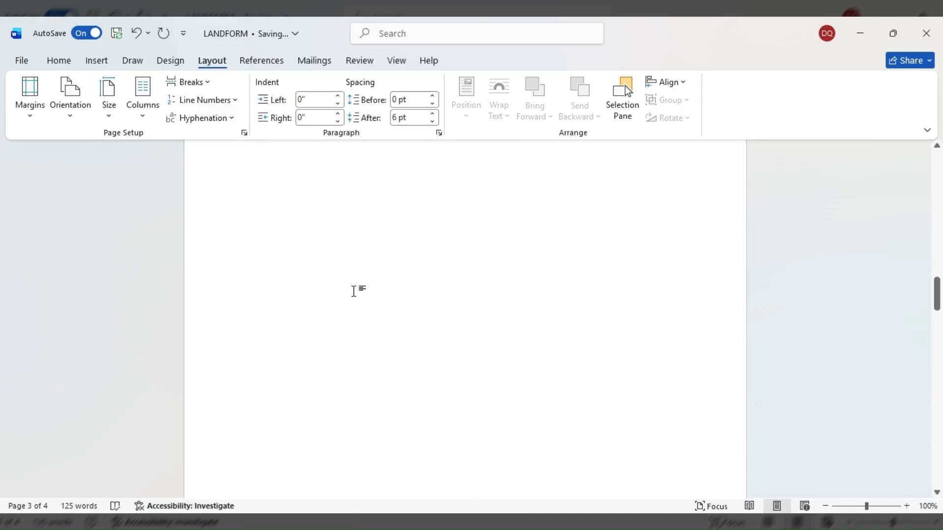
pyautogui.scroll(10, 353, 288)
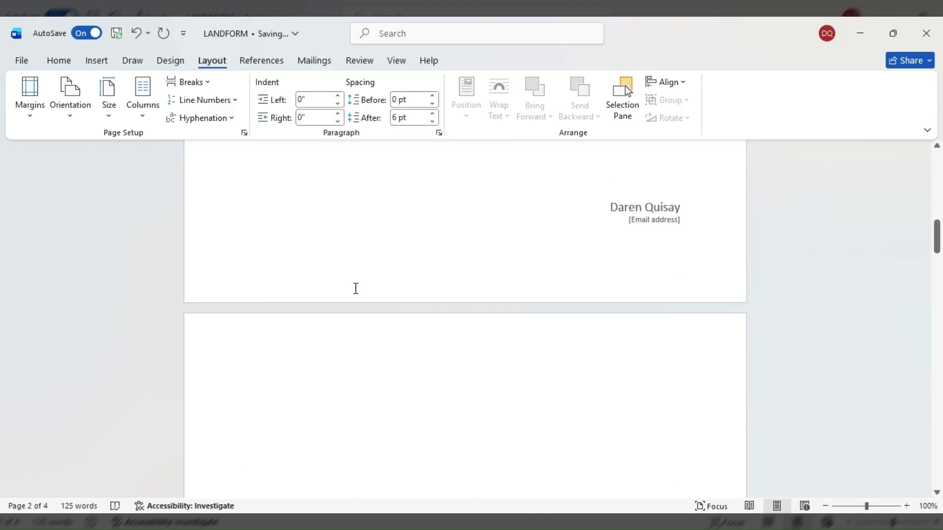
# - Try landscape page orientation, look over the table and pictures, and return the document to portrait
pyautogui.scroll(9, 355, 288)
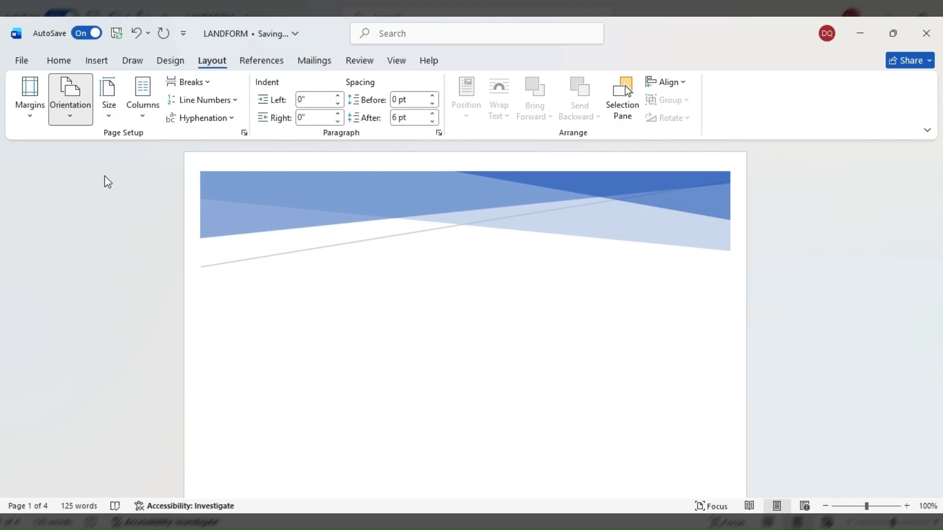
pyautogui.scroll(-18, 442, 350)
pyautogui.scroll(-15, 392, 330)
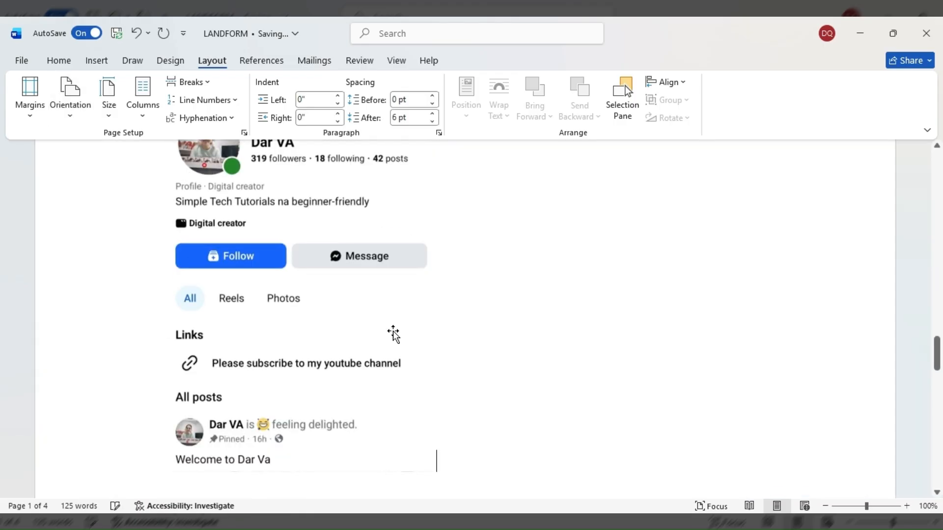
pyautogui.scroll(15, 393, 329)
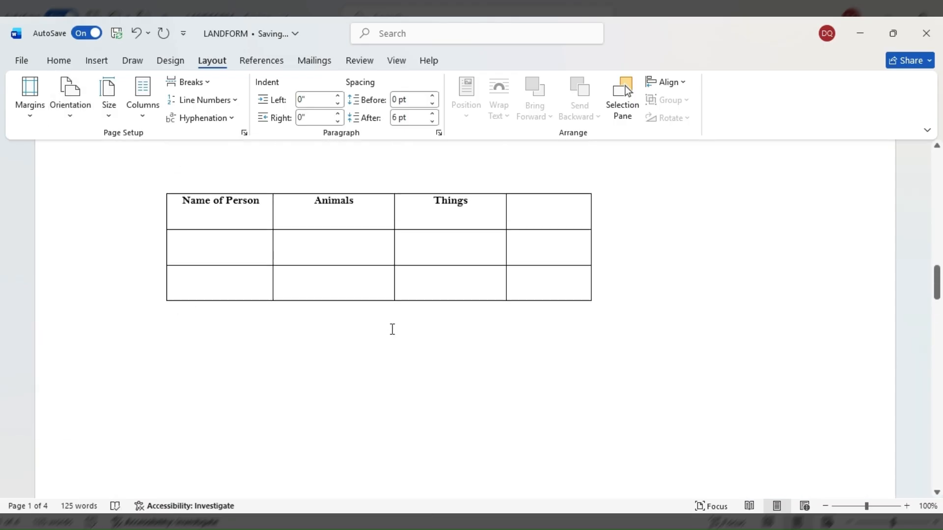
pyautogui.scroll(8, 392, 329)
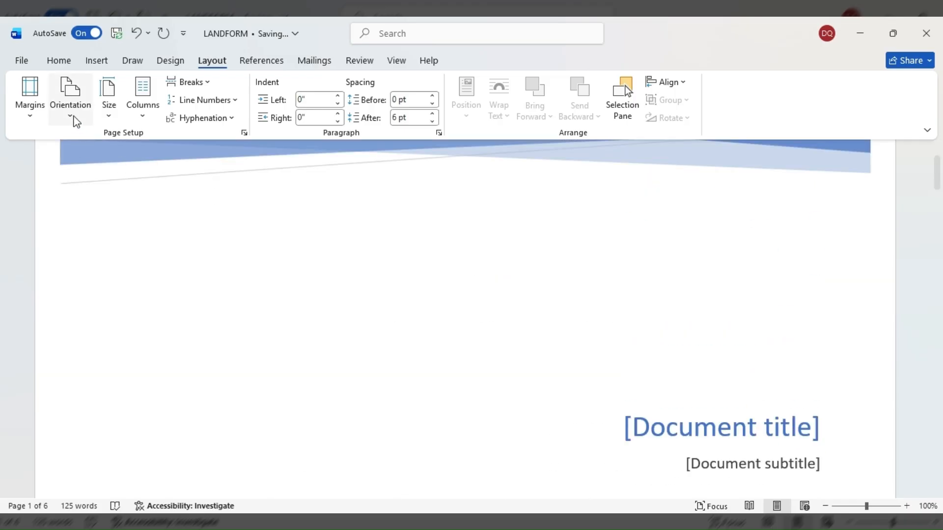
pyautogui.scroll(-20, 160, 176)
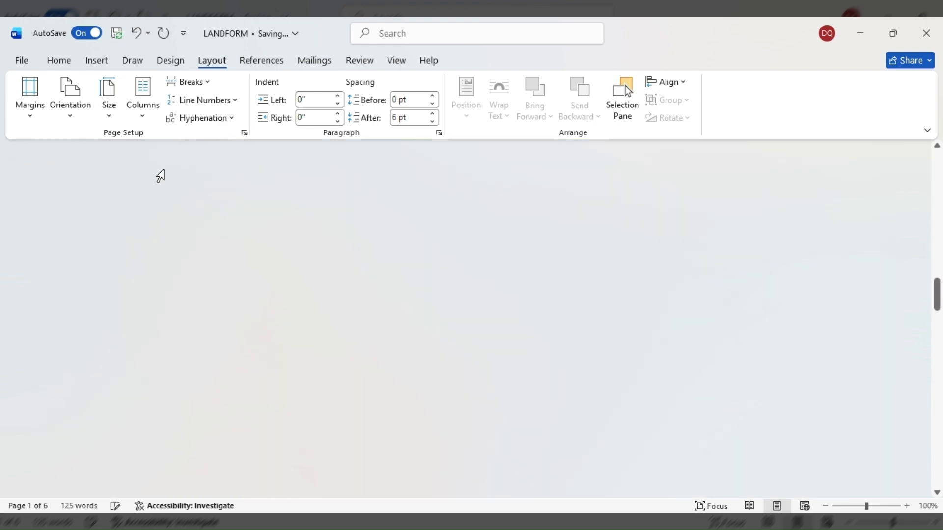
# - Change the document's paper size to A4 and look over the profile screenshot and table pages
pyautogui.click(109, 108)
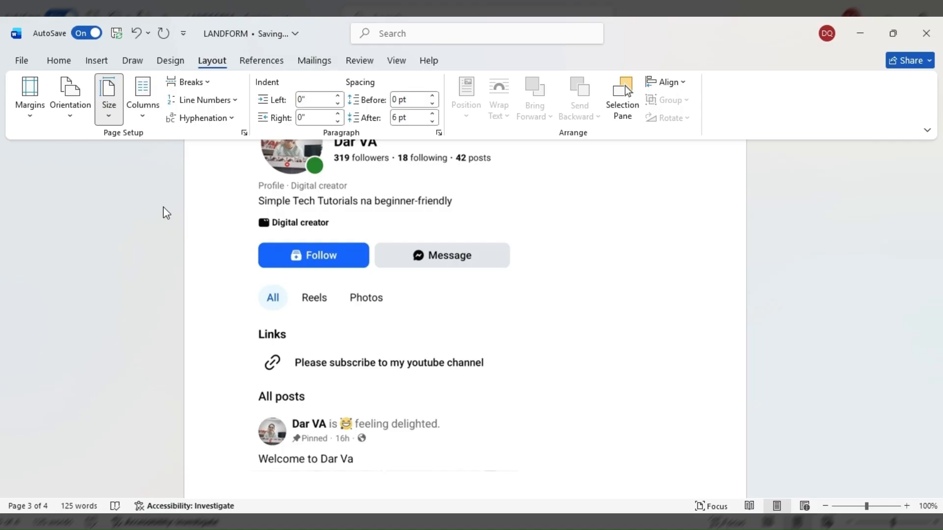
pyautogui.click(160, 182)
pyautogui.click(111, 111)
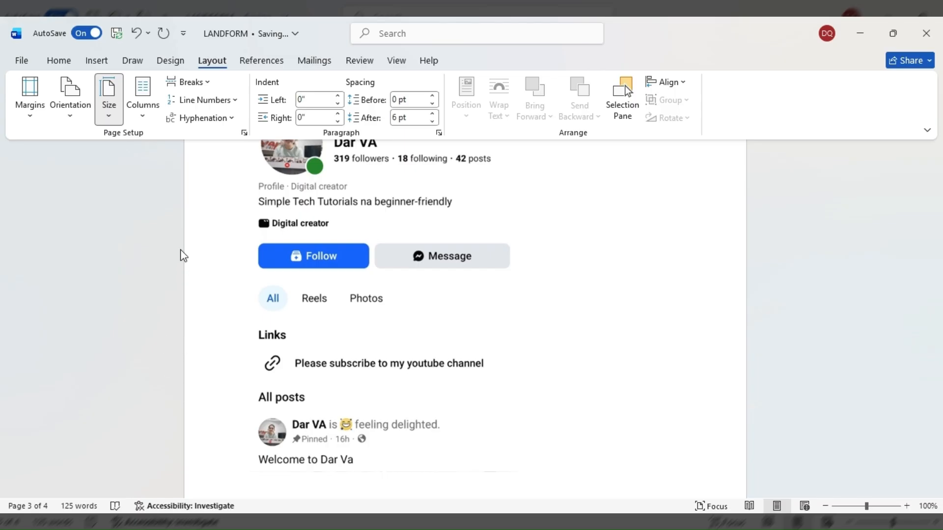
pyautogui.scroll(-10, 175, 241)
pyautogui.scroll(3, 185, 256)
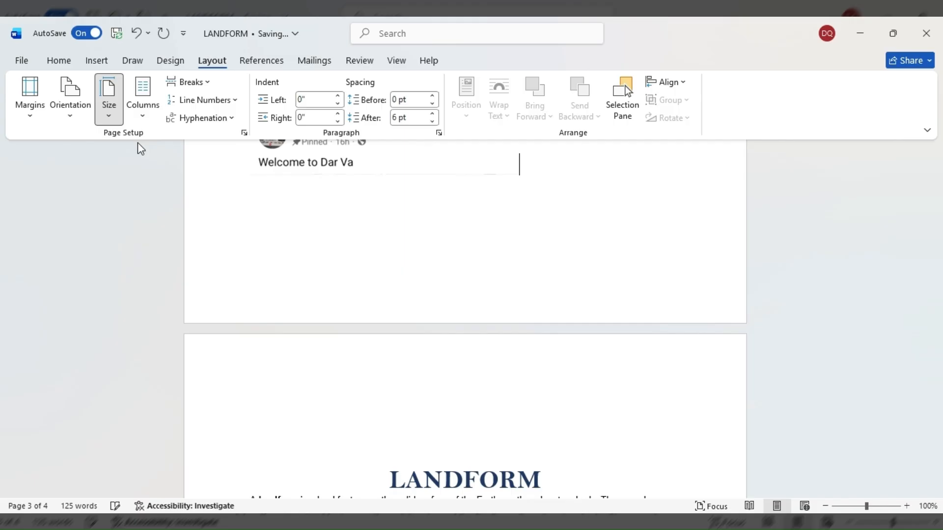
pyautogui.scroll(8, 368, 280)
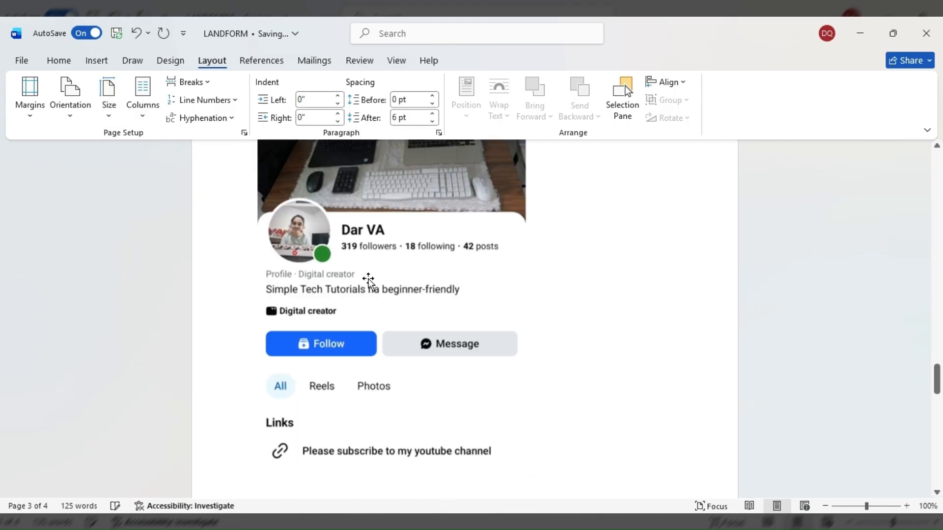
pyautogui.scroll(-2, 418, 364)
pyautogui.scroll(15, 416, 365)
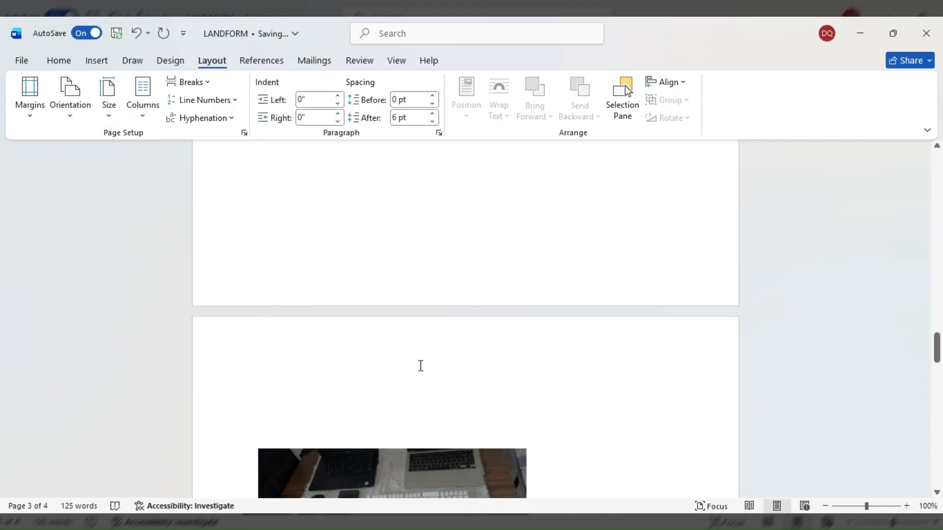
pyautogui.scroll(10, 496, 349)
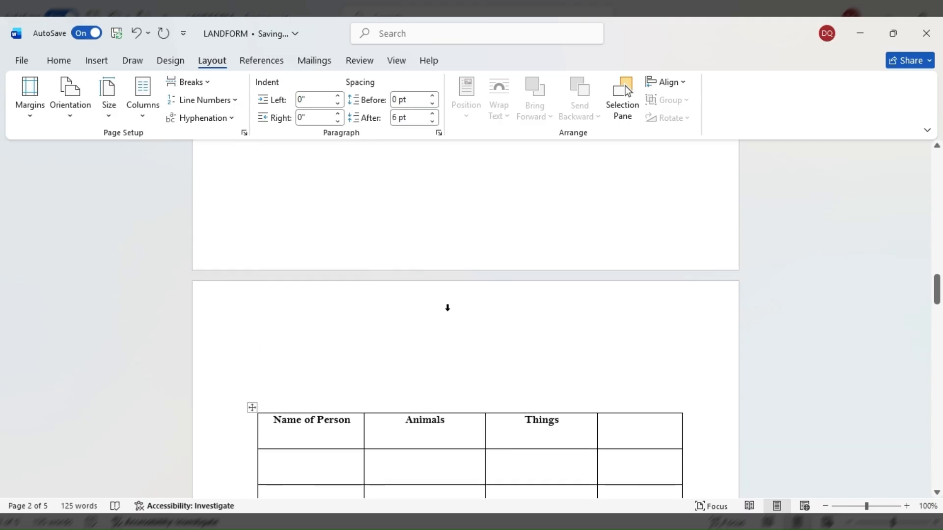
# - Place the cursor before the LANDFORM heading and lay the text out in two columns
pyautogui.scroll(-3, 421, 315)
pyautogui.scroll(-15, 416, 324)
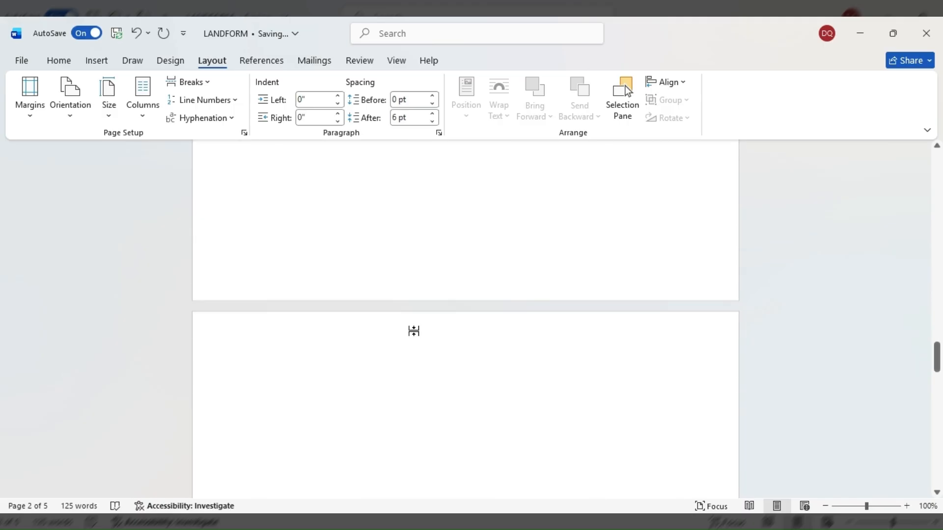
pyautogui.scroll(-10, 415, 331)
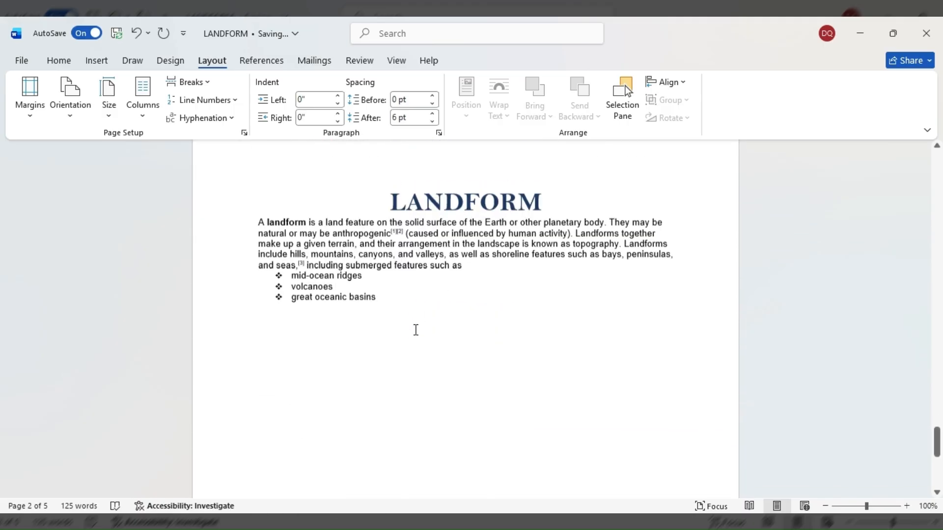
pyautogui.click(389, 206)
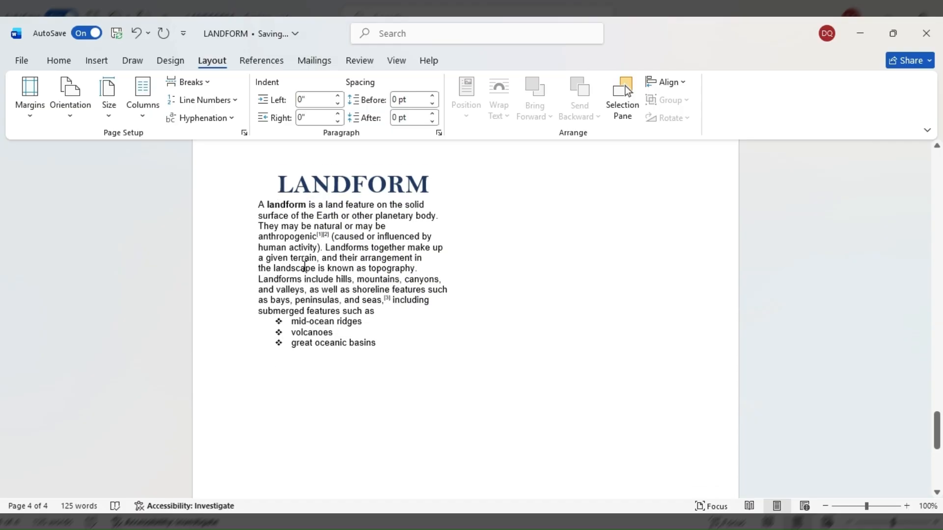
# - Copy the LANDFORM heading, paragraph and bulleted list
pyautogui.scroll(2, 279, 286)
pyautogui.moveTo(270, 299); pyautogui.dragTo(422, 464)
pyautogui.hotkey('ctrl', 'c')
pyautogui.scroll(-3, 453, 406)
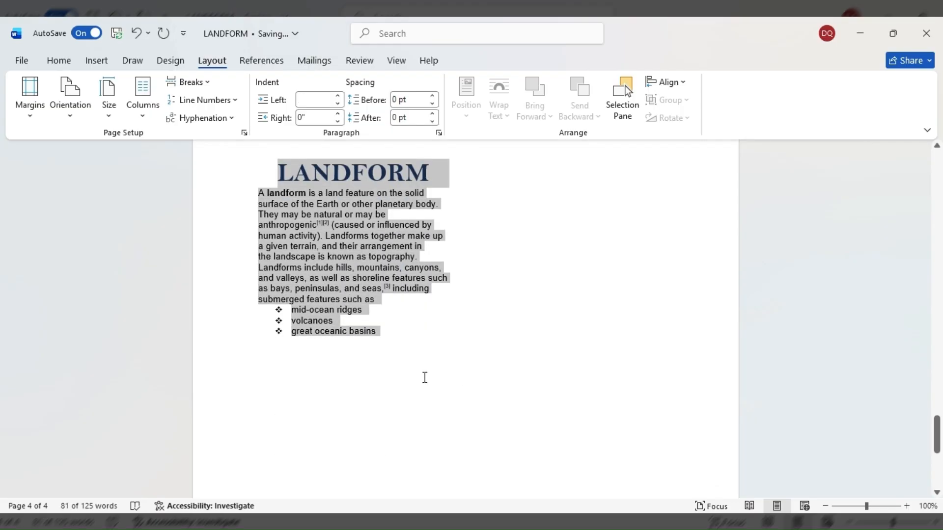
# - Add blank lines after the "great oceanic basins" bullet until the cursor reaches the second column
pyautogui.click(411, 329)
pyautogui.press('Return')
pyautogui.press('Return')
pyautogui.press('Return')
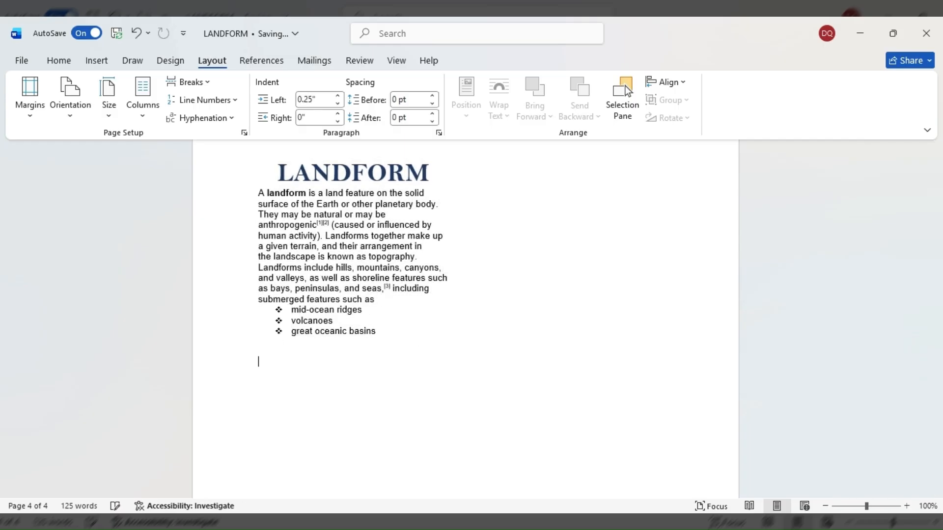
pyautogui.press('Return')
pyautogui.press('Return')
pyautogui.press('Return')
pyautogui.press('Return')
pyautogui.press('Return')
pyautogui.press('Return')
pyautogui.press('Return')
pyautogui.press('Return')
pyautogui.press('Return')
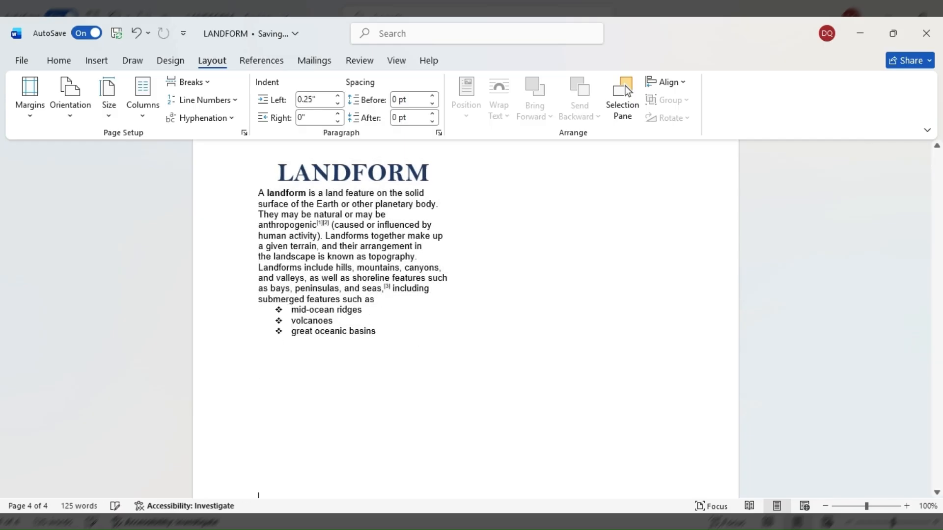
pyautogui.press('Return')
pyautogui.press('Return')
pyautogui.press('Return')
pyautogui.press('Return')
pyautogui.press('Return')
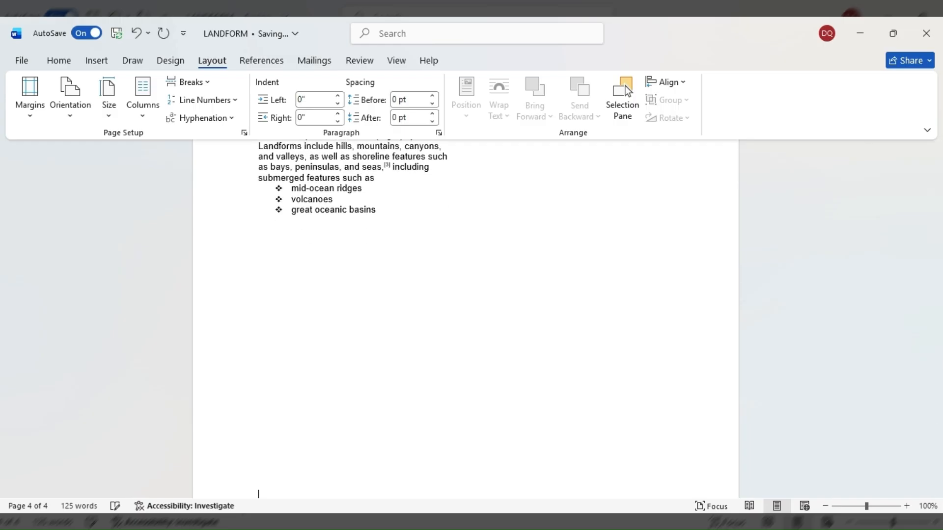
pyautogui.press('Return')
pyautogui.press('Return')
pyautogui.press('Return')
pyautogui.press('Return')
pyautogui.press('Return')
pyautogui.press('Return')
pyautogui.press('Return')
pyautogui.press('Return')
pyautogui.press('Return')
pyautogui.press('Return')
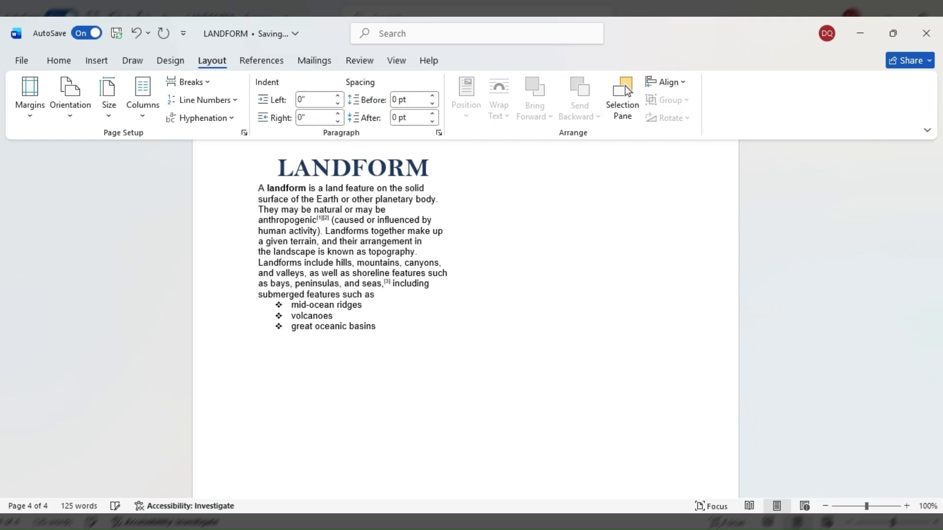
# - Paste the copied LANDFORM text into the second column
pyautogui.hotkey('ctrl', 'v')
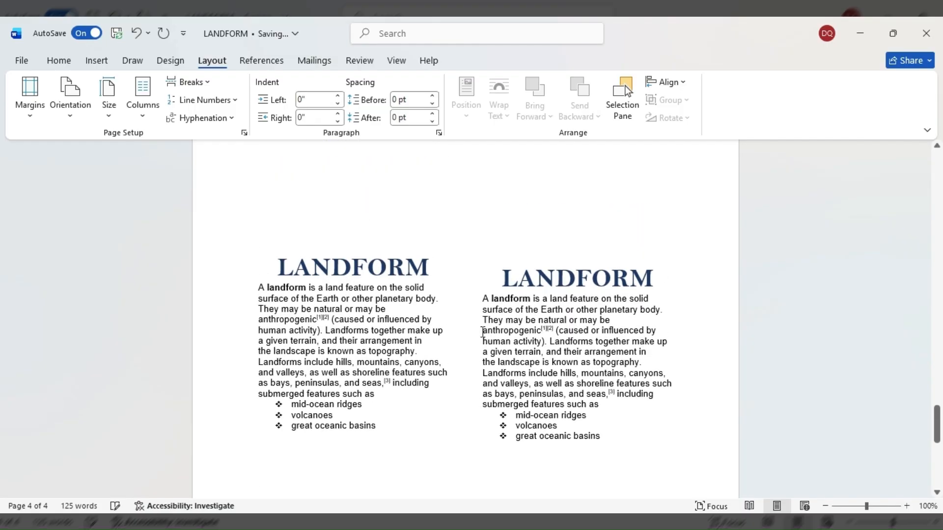
pyautogui.click(108, 117)
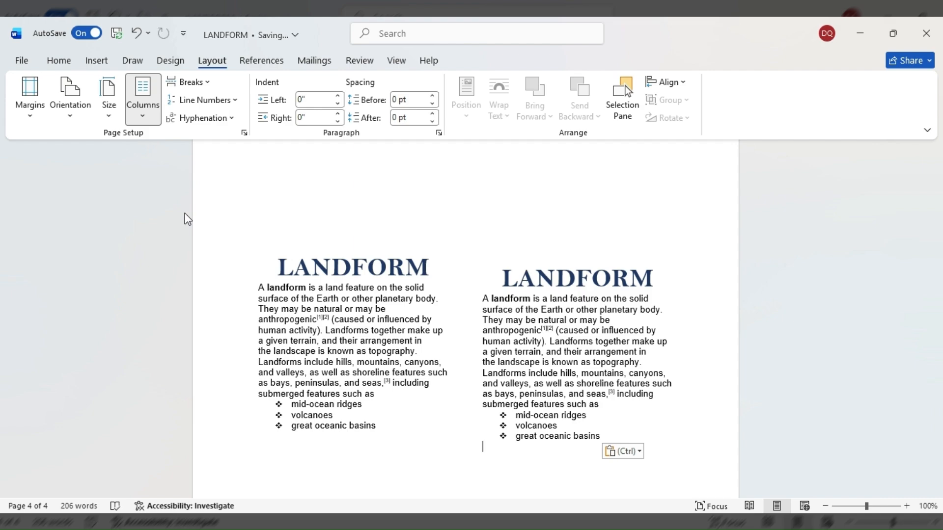
pyautogui.click(301, 217)
# - Try laying the text out in one column and look over both LANDFORM passages
pyautogui.click(143, 108)
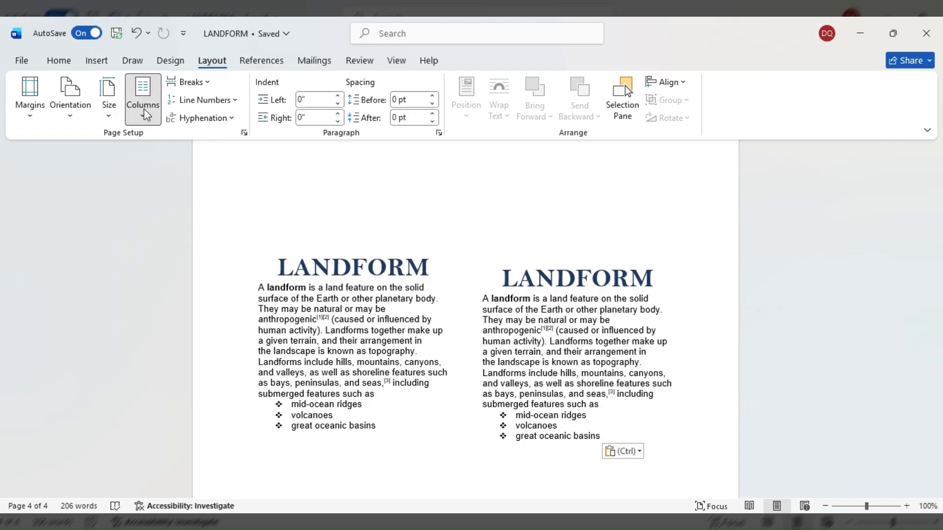
pyautogui.click(165, 148)
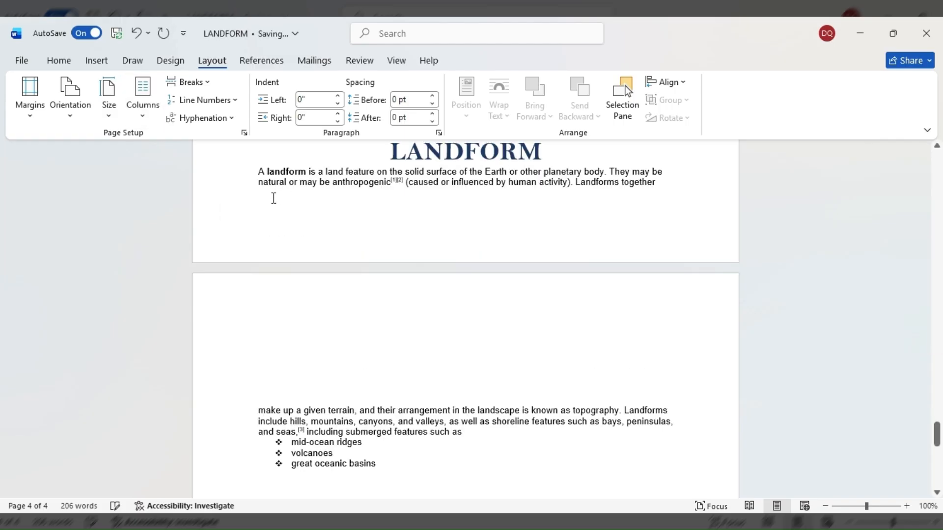
pyautogui.scroll(4, 305, 239)
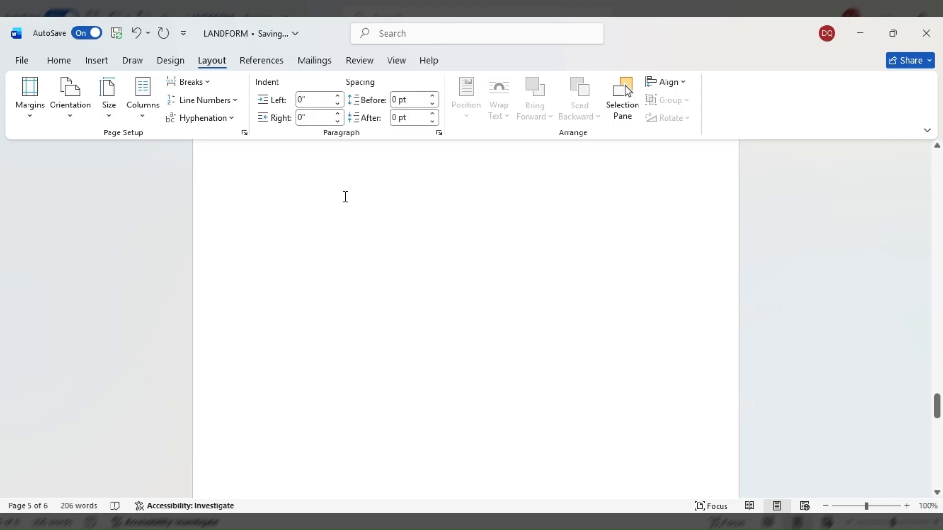
pyautogui.scroll(4, 345, 197)
pyautogui.scroll(2, 299, 159)
pyautogui.scroll(3, 322, 174)
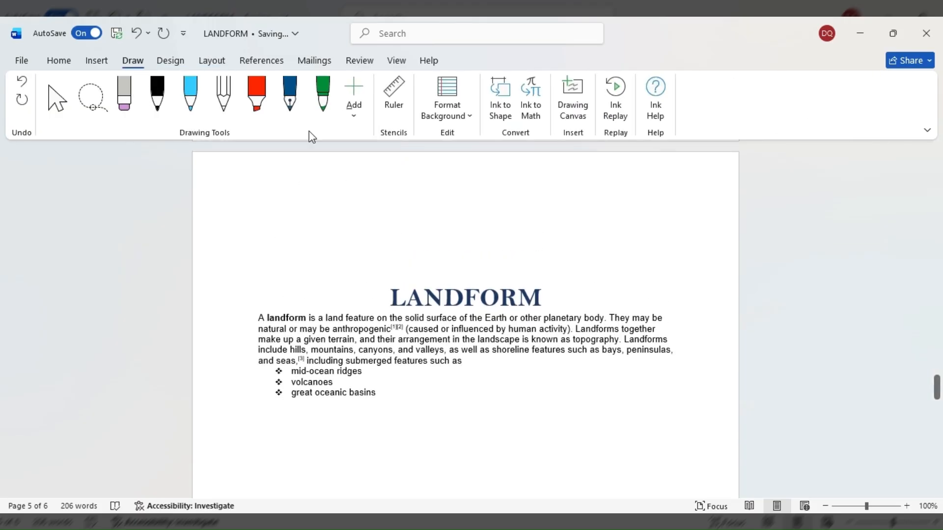
# - Look over the available commands for references, mailings, reviewing and document views
pyautogui.click(100, 61)
pyautogui.click(211, 60)
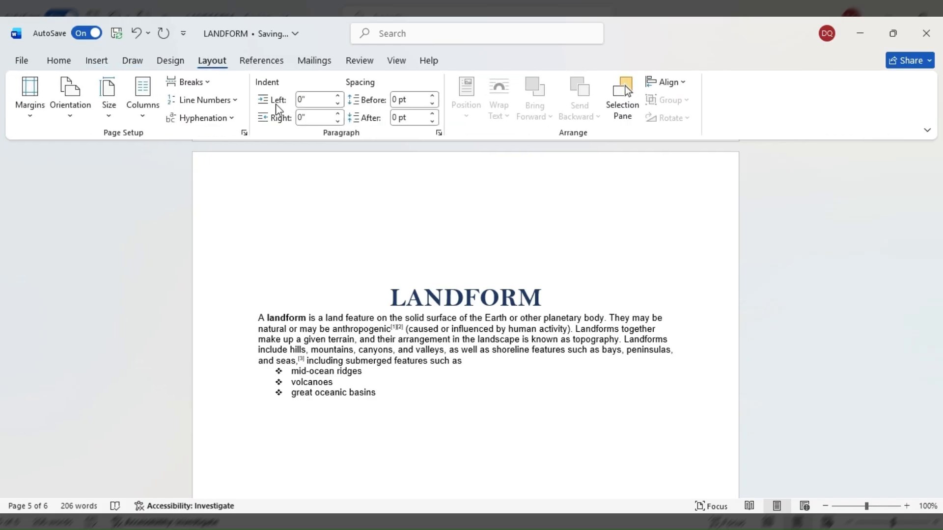
pyautogui.scroll(3, 270, 210)
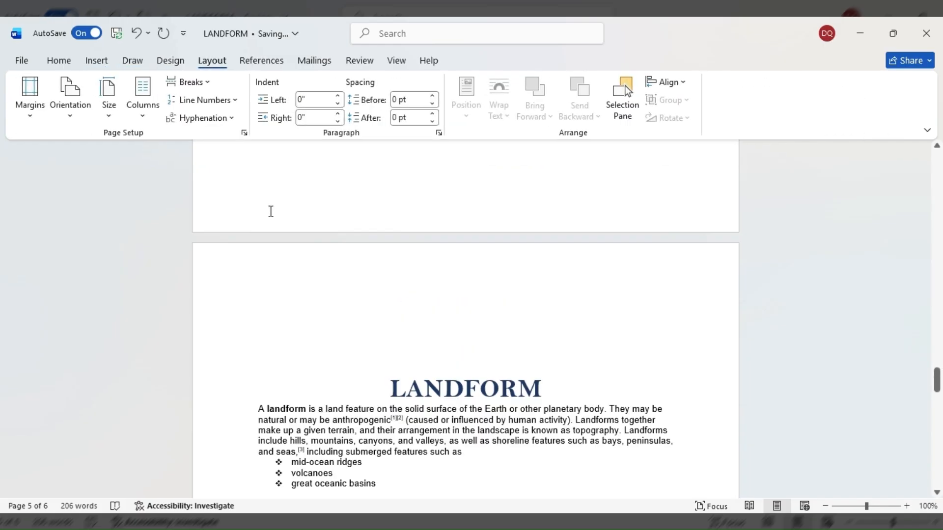
pyautogui.click(262, 61)
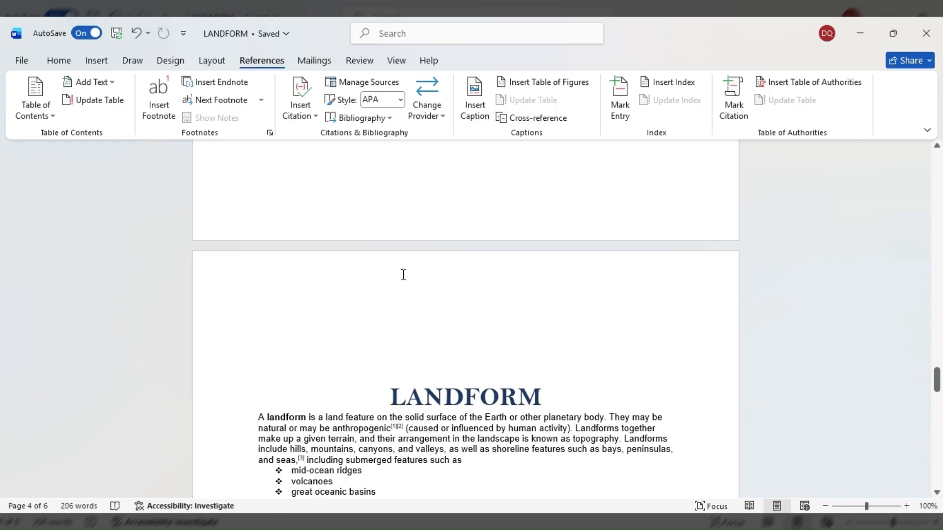
pyautogui.click(314, 61)
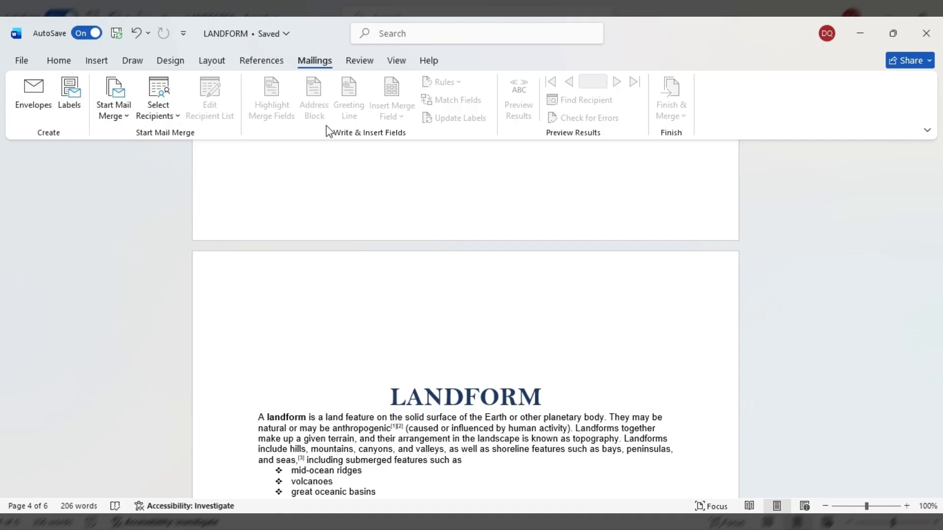
pyautogui.click(262, 60)
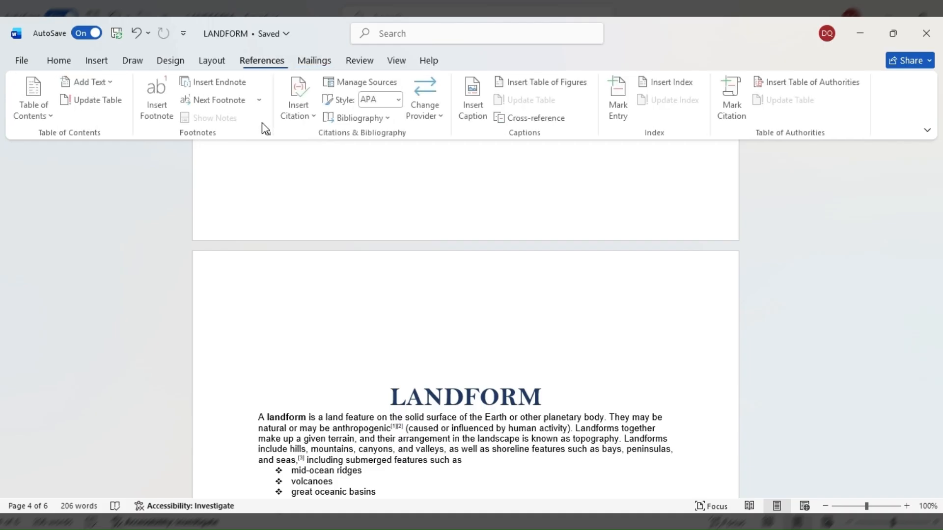
pyautogui.click(359, 66)
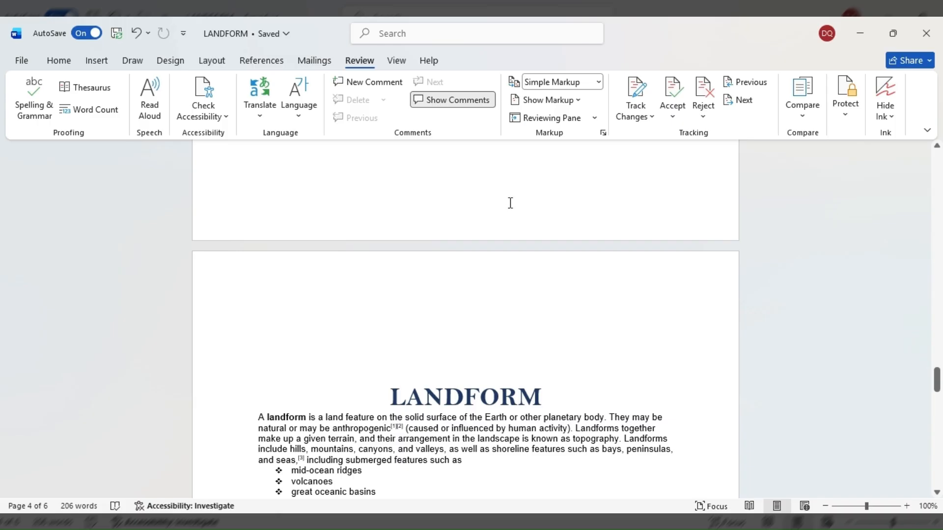
pyautogui.click(393, 63)
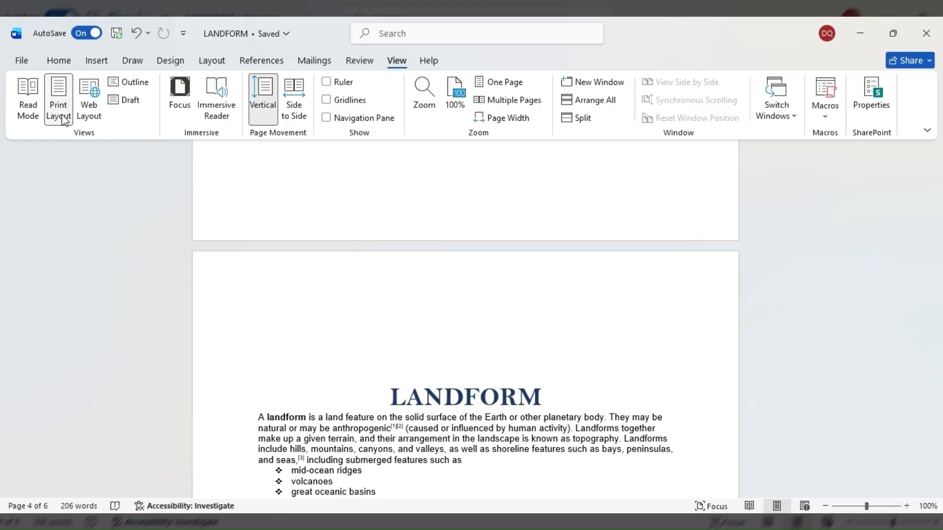
# - Preview the document in Read Mode from the profile screenshot back to the cover page, and return to Print Layout
pyautogui.scroll(5, 644, 309)
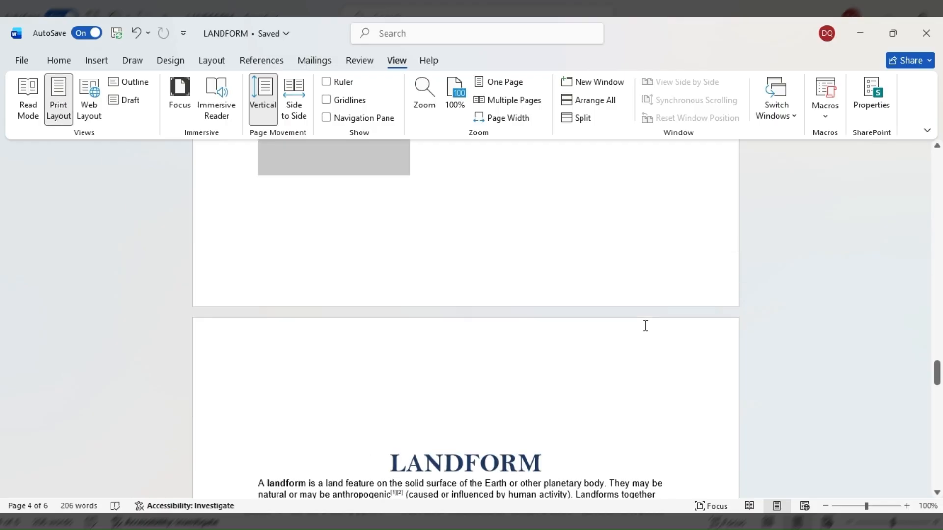
pyautogui.scroll(-1, 638, 304)
pyautogui.scroll(2, 540, 299)
pyautogui.scroll(4, 474, 295)
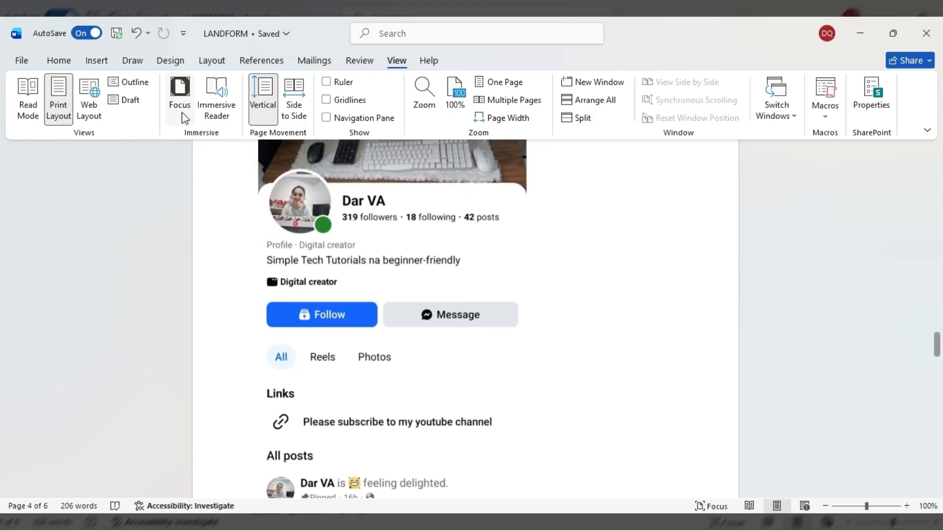
pyautogui.click(27, 110)
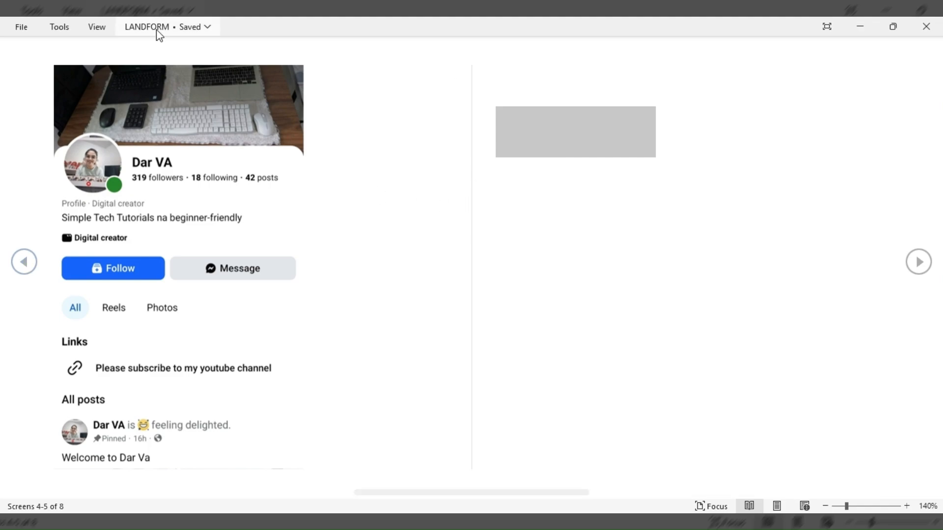
pyautogui.scroll(3, 408, 253)
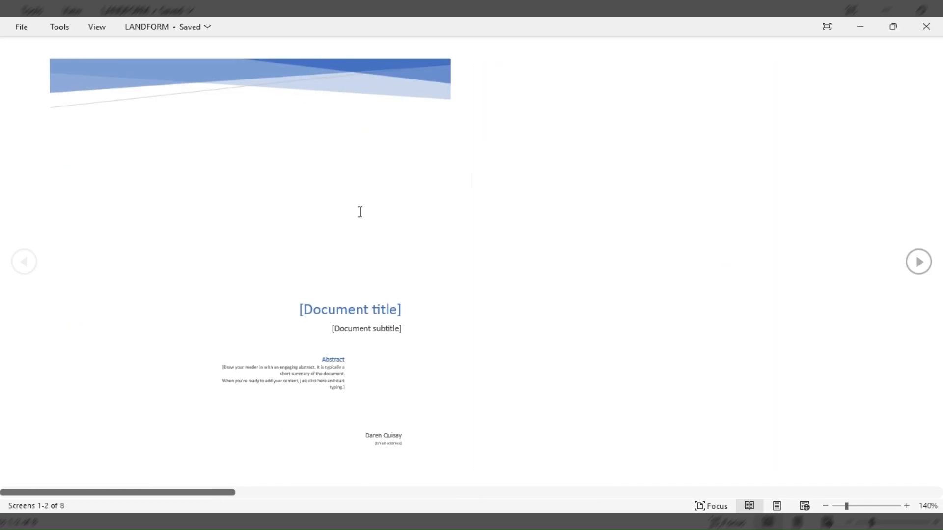
pyautogui.press('Escape')
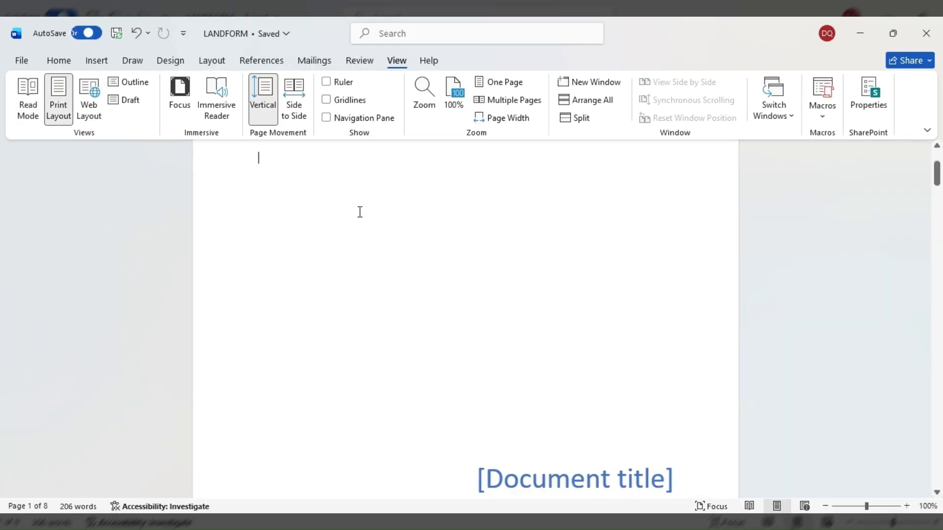
pyautogui.click(59, 112)
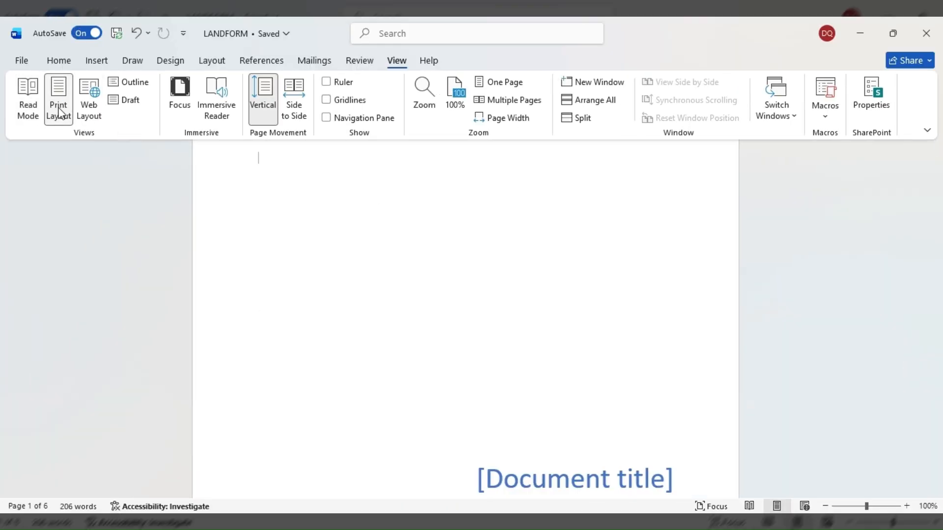
# - Look over the cover page in Web Layout and turn on the gridlines
pyautogui.click(94, 120)
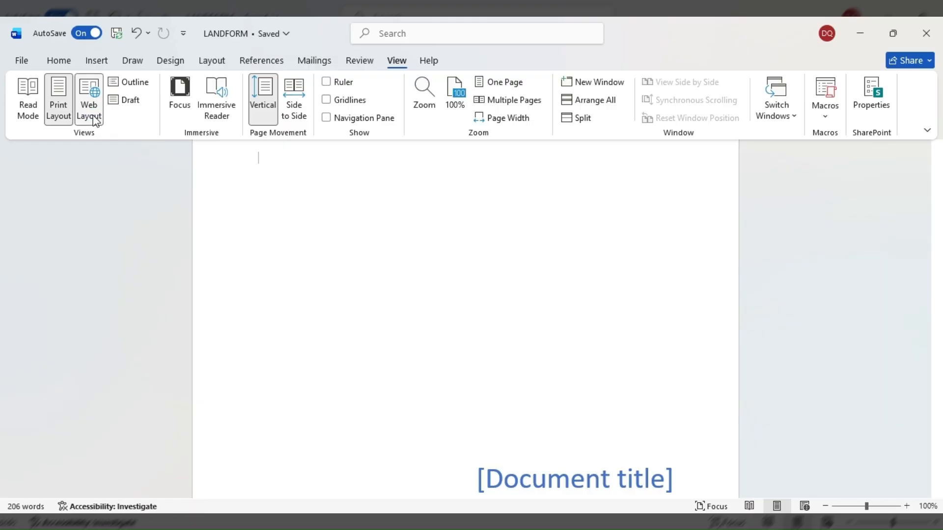
pyautogui.scroll(-3, 492, 379)
pyautogui.scroll(2, 492, 376)
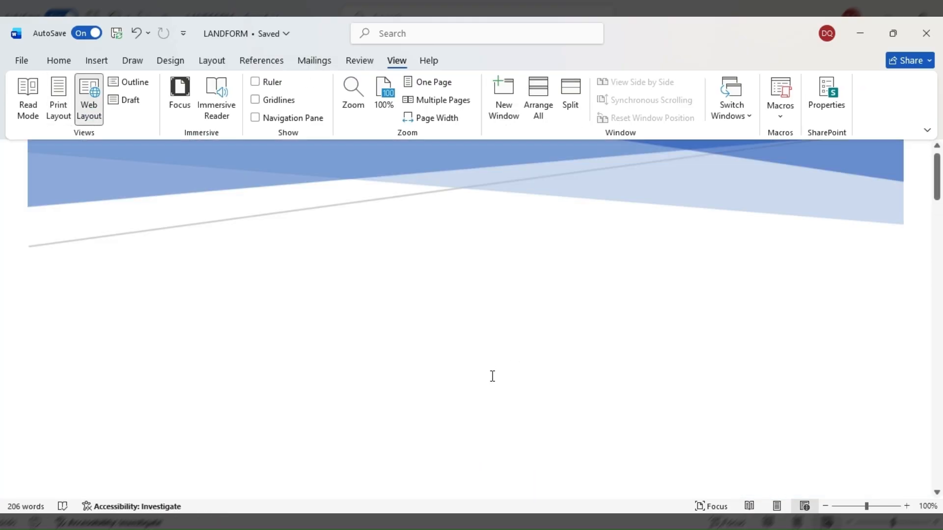
pyautogui.scroll(-2, 393, 295)
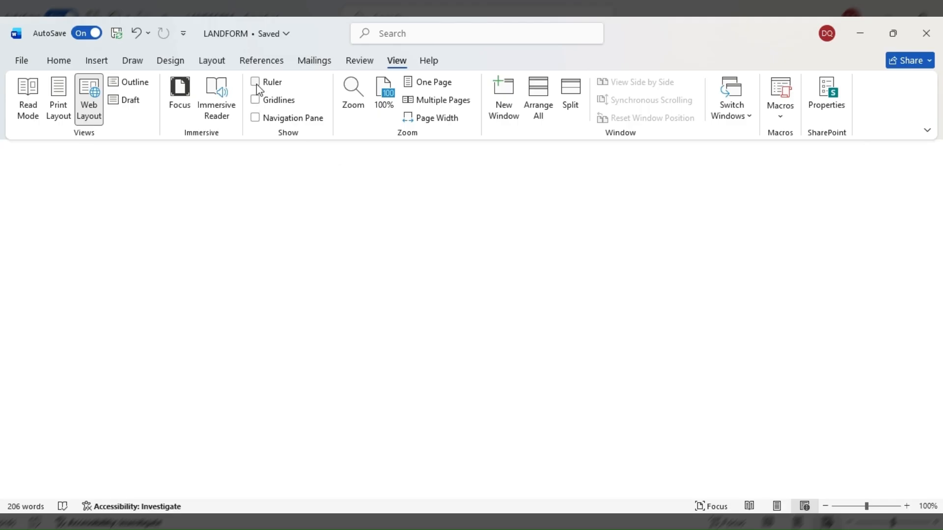
pyautogui.click(257, 99)
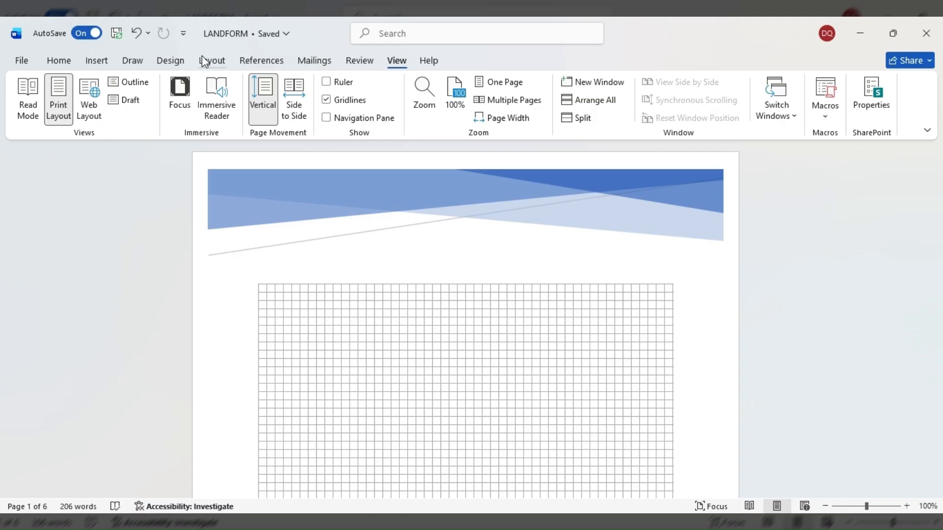
# - Undo the one-column layout and the pasted LANDFORM copy, looking over the table and profile screenshot
pyautogui.click(137, 34)
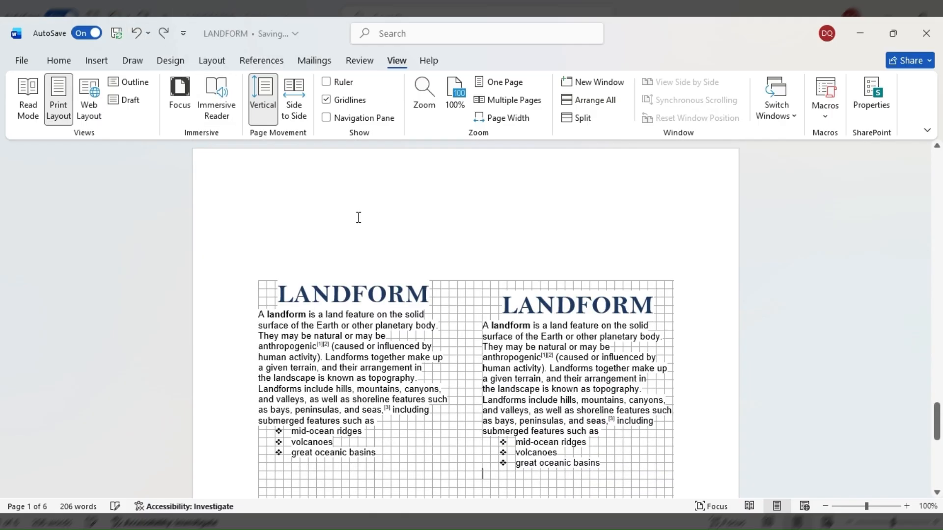
pyautogui.scroll(-15, 410, 274)
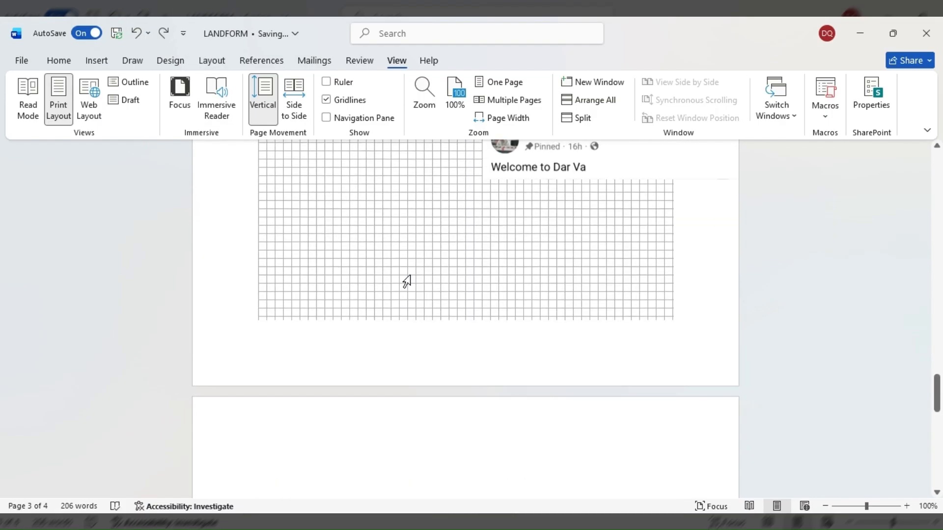
pyautogui.scroll(2, 411, 275)
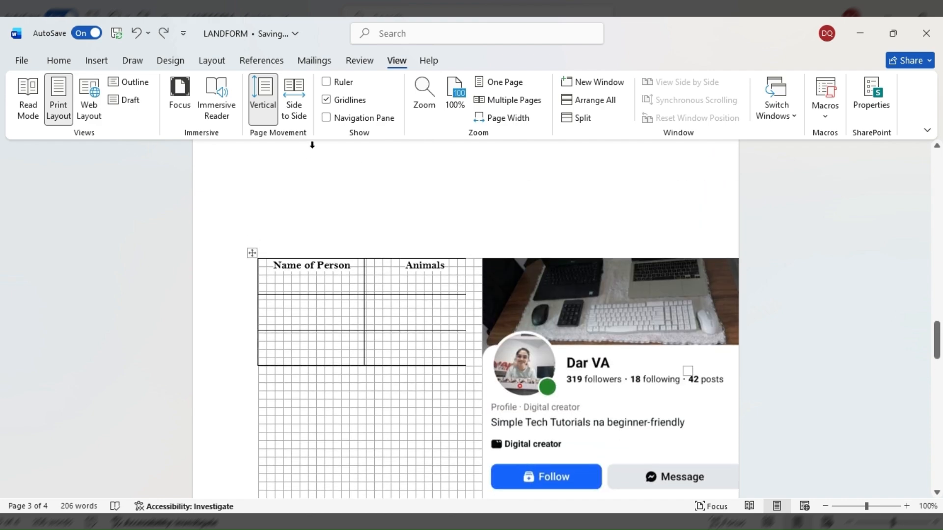
pyautogui.click(136, 34)
pyautogui.scroll(6, 335, 250)
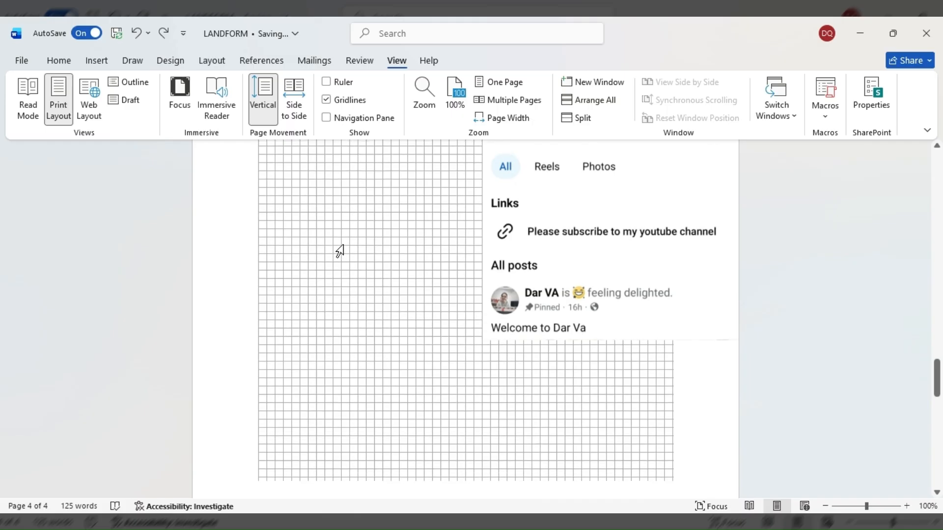
pyautogui.scroll(3, 313, 225)
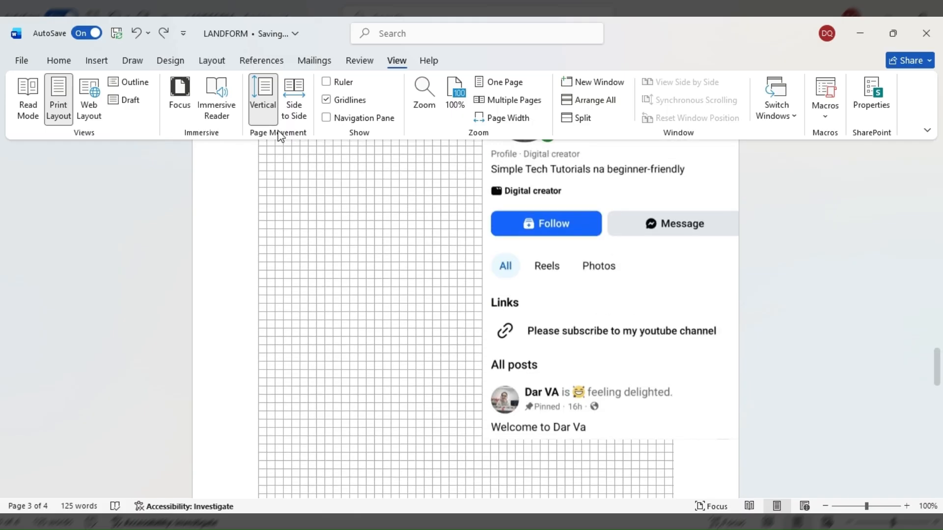
# - Turn off the gridlines and look over the table page
pyautogui.click(326, 101)
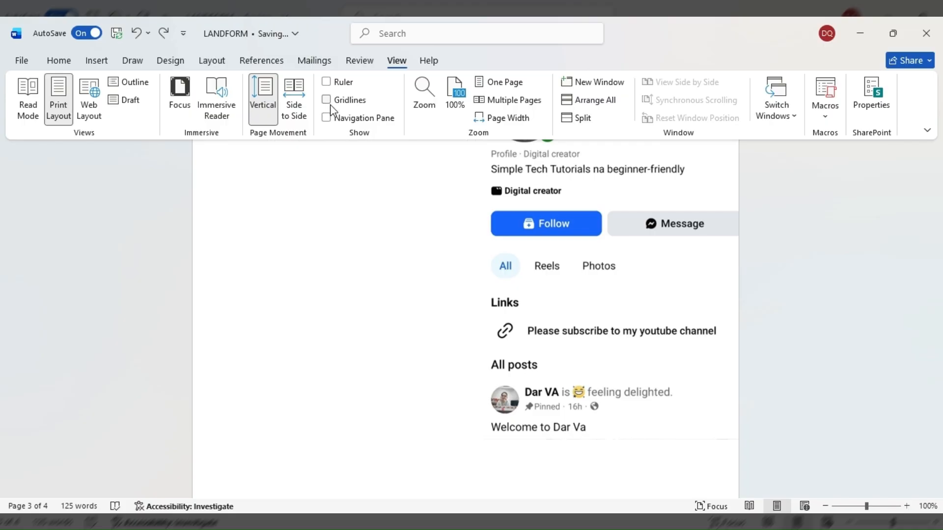
pyautogui.scroll(3, 381, 293)
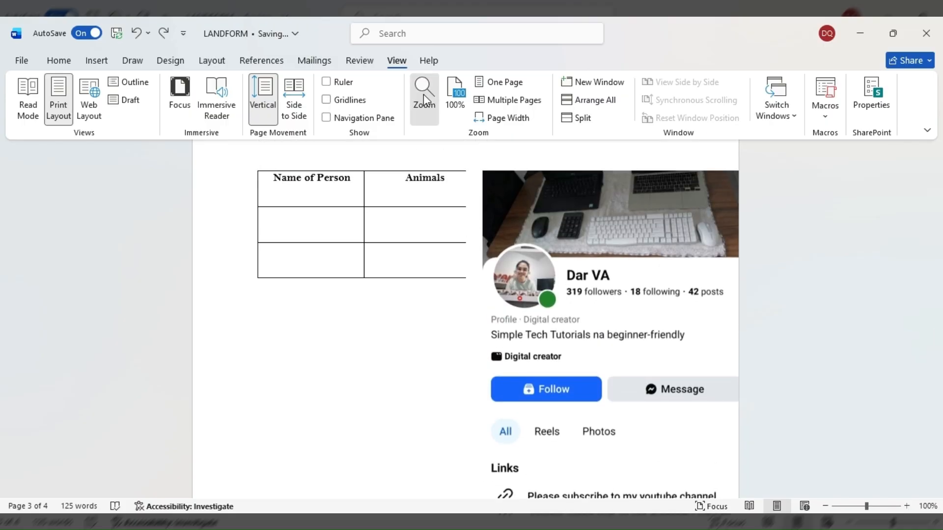
# - Enlarge the view of the table page to 200% zoom and return it to 100%
pyautogui.click(424, 96)
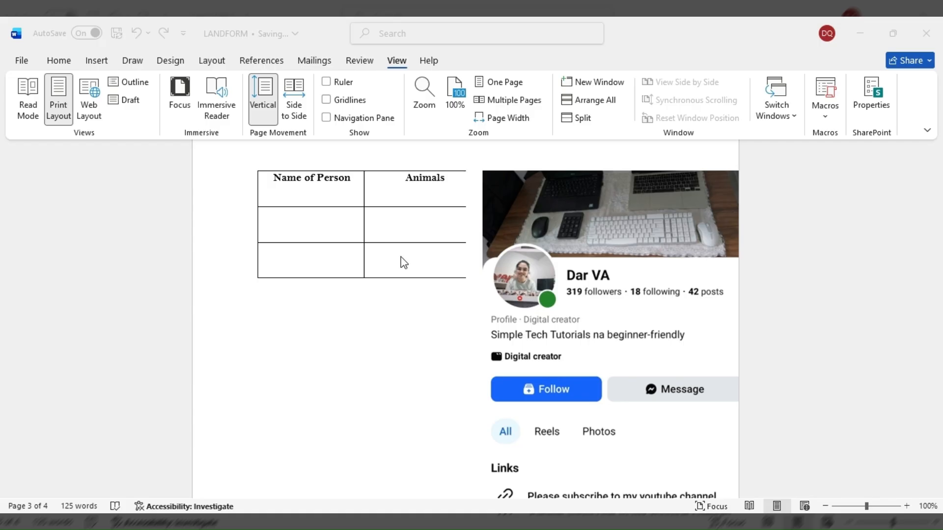
pyautogui.click(490, 310)
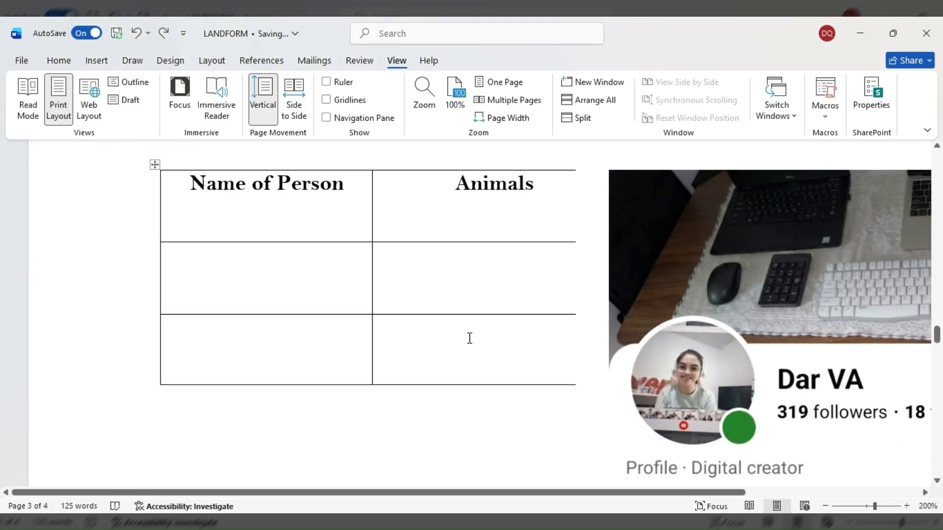
pyautogui.click(420, 92)
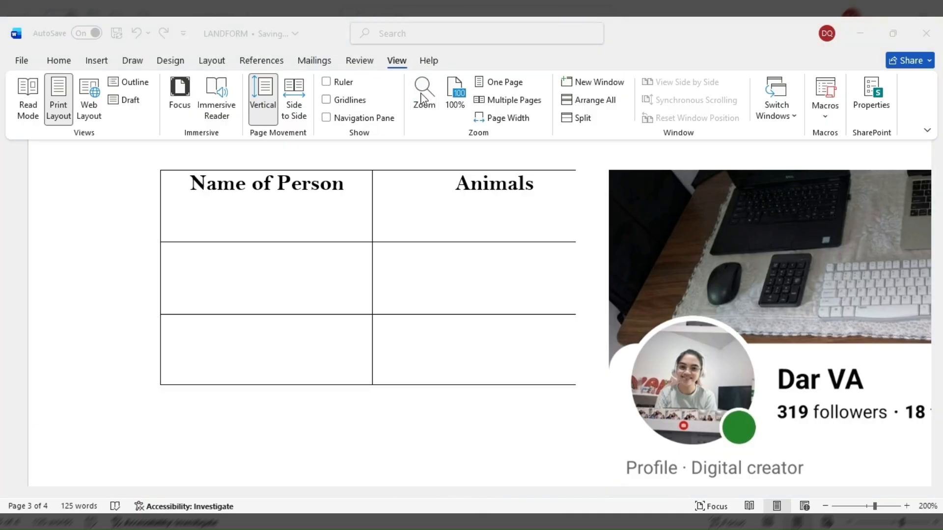
pyautogui.click(484, 310)
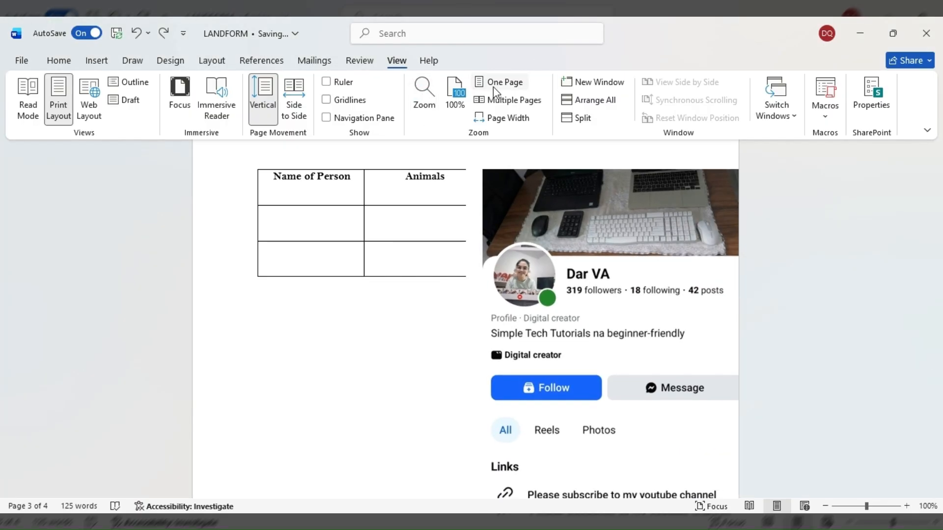
pyautogui.scroll(1, 518, 131)
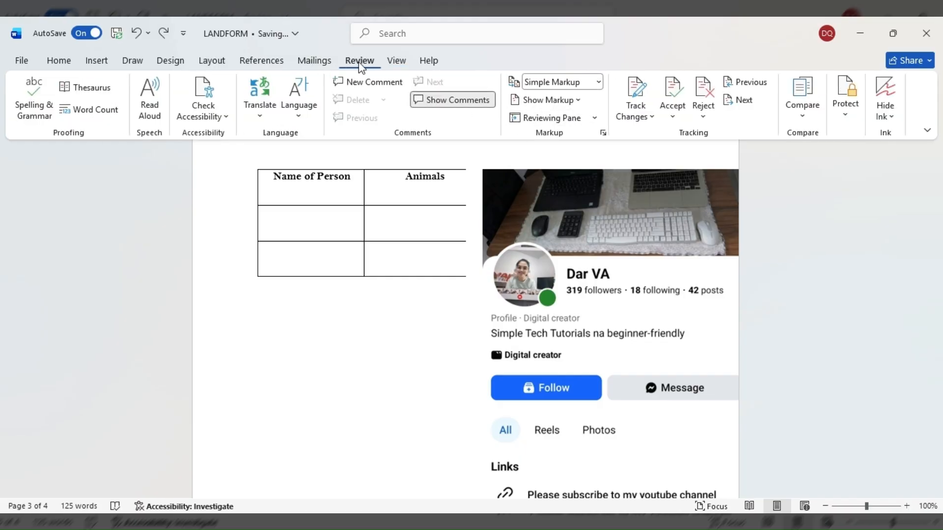
pyautogui.click(396, 63)
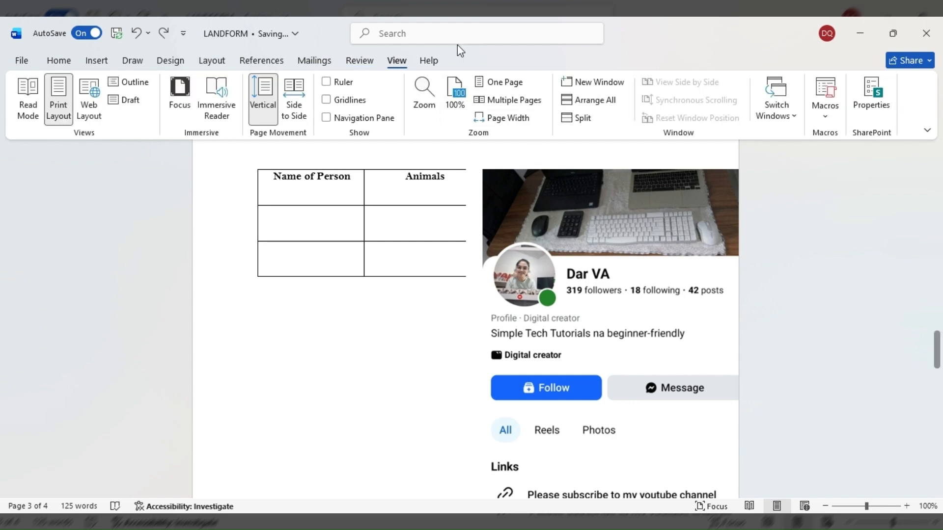
pyautogui.click(429, 62)
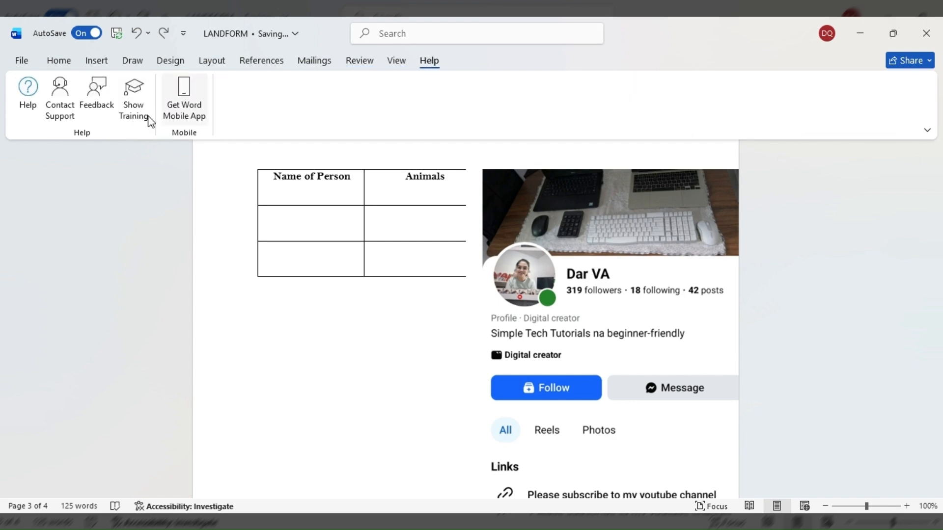